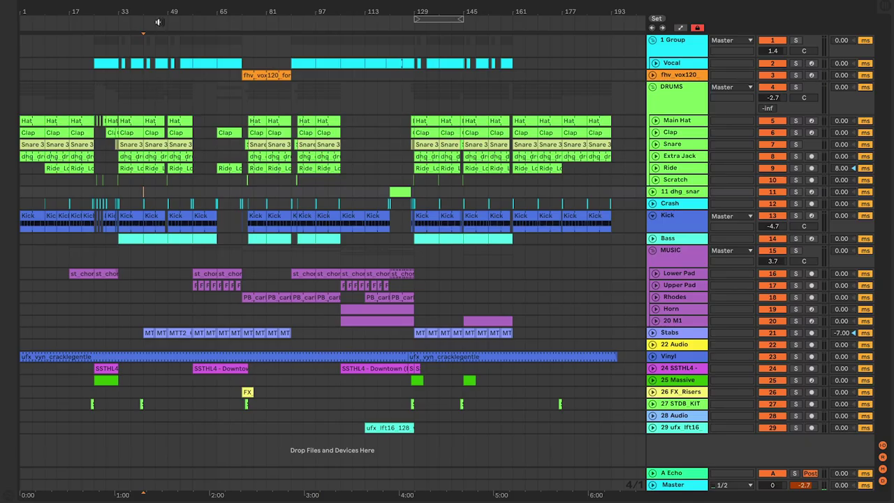
- Solo the DRUMS group together with the Kick track and play the arrangement from bar 49 to audition them
{"action": "left_click_drag", "start_coordinate": [158, 22], "coordinate": [157, 75]}
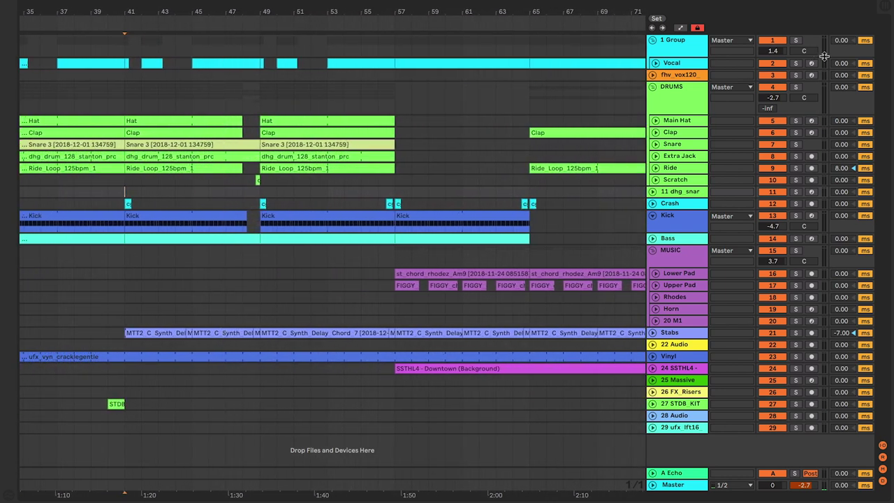
{"action": "left_click", "coordinate": [797, 87]}
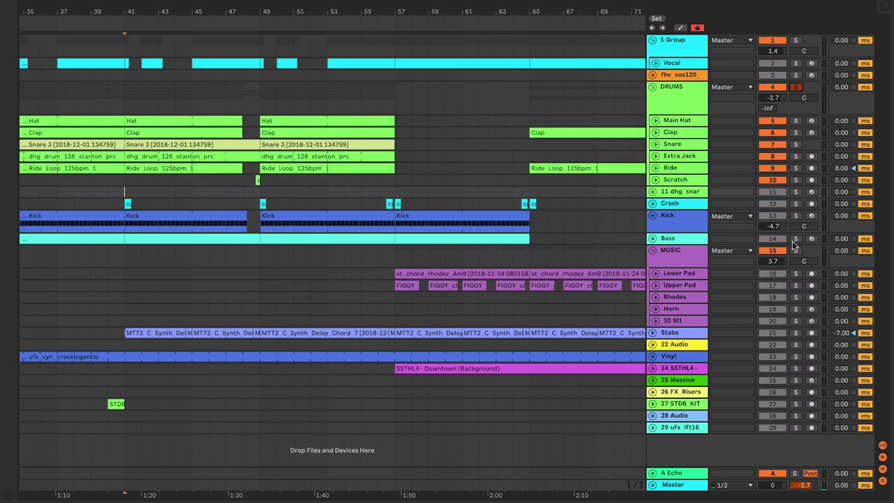
{"action": "key", "text": "space"}
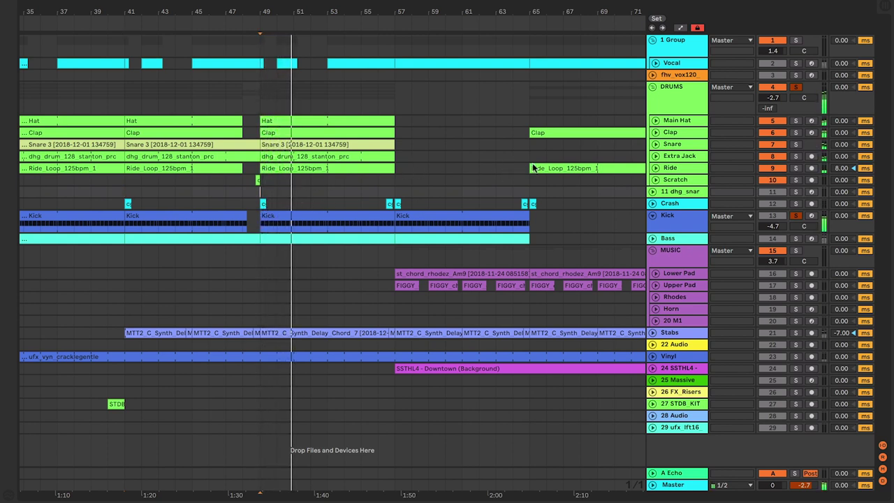
{"action": "key", "text": "space"}
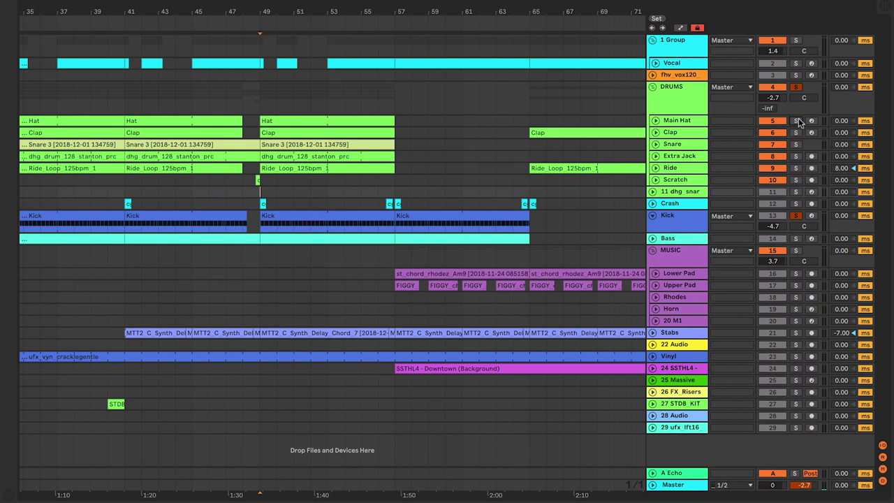
- Solo the Main Hat track, play it from bar 49, and unfold the track to show its clips and devices
{"action": "left_click", "coordinate": [797, 121]}
{"action": "key", "text": "space"}
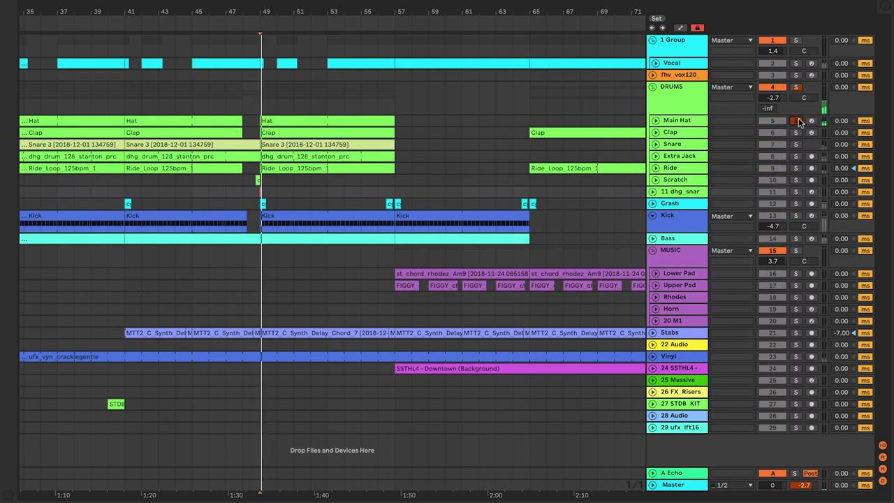
{"action": "left_click", "coordinate": [656, 122]}
{"action": "left_click", "coordinate": [655, 121]}
{"action": "key", "text": "space"}
{"action": "left_click", "coordinate": [656, 124]}
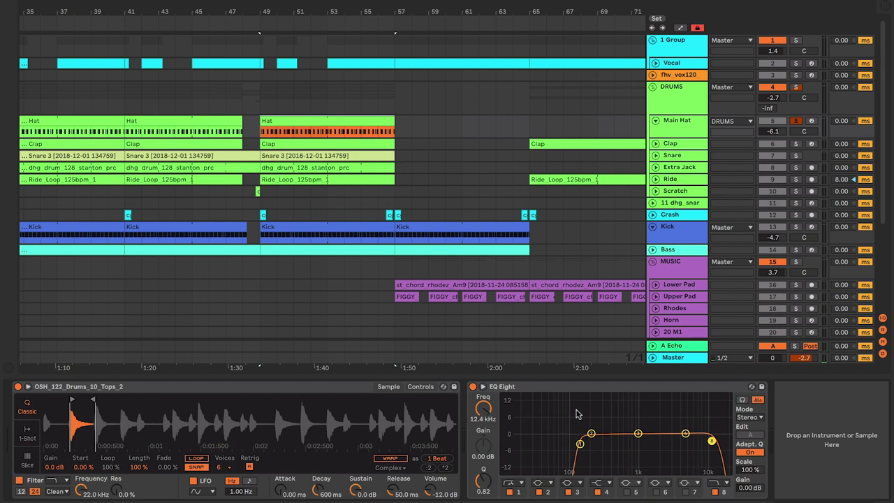
- Inspect the notes and velocities of the Hat clip at bar 49 and its groove choices, and fold Main Hat
{"action": "double_click", "coordinate": [312, 122]}
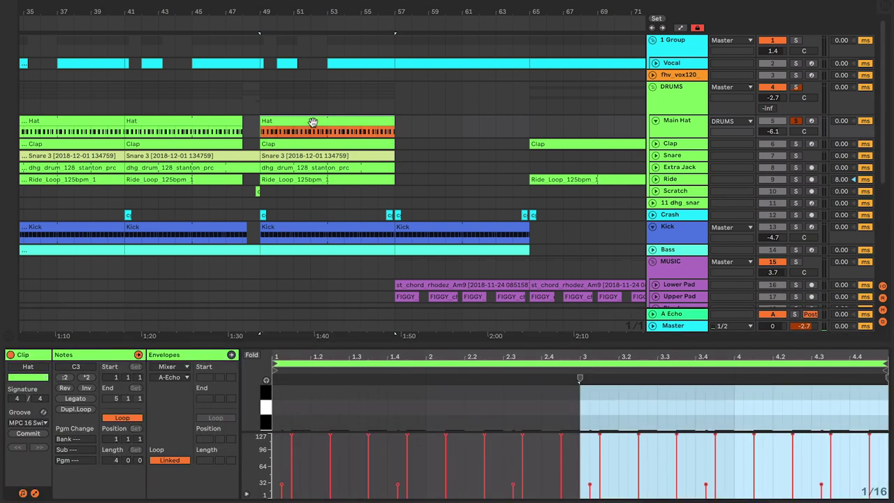
{"action": "left_click", "coordinate": [393, 413]}
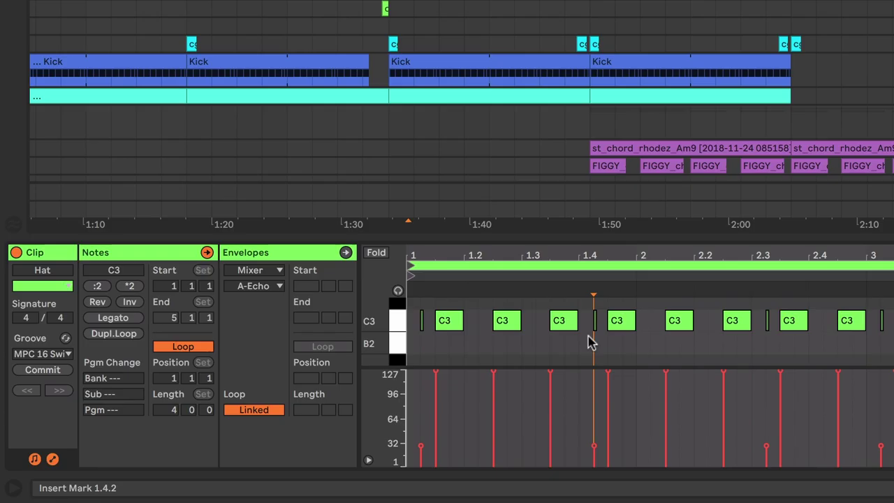
{"action": "left_click", "coordinate": [66, 356]}
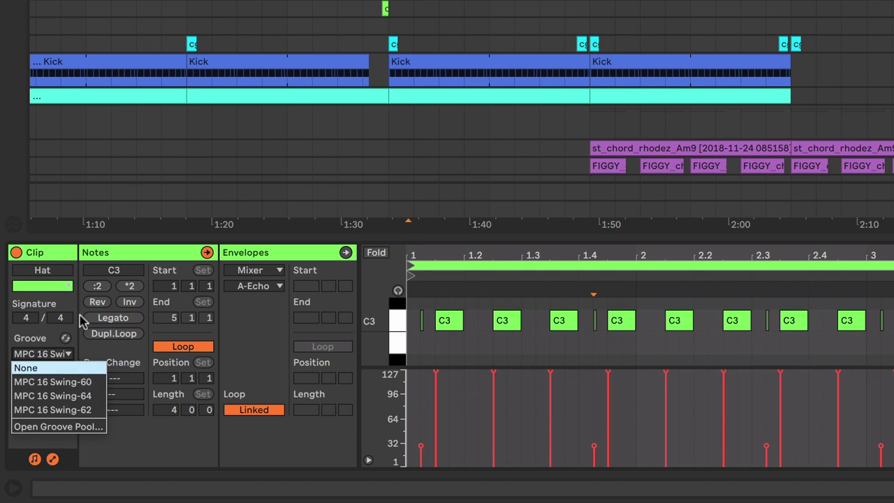
{"action": "left_click", "coordinate": [77, 261]}
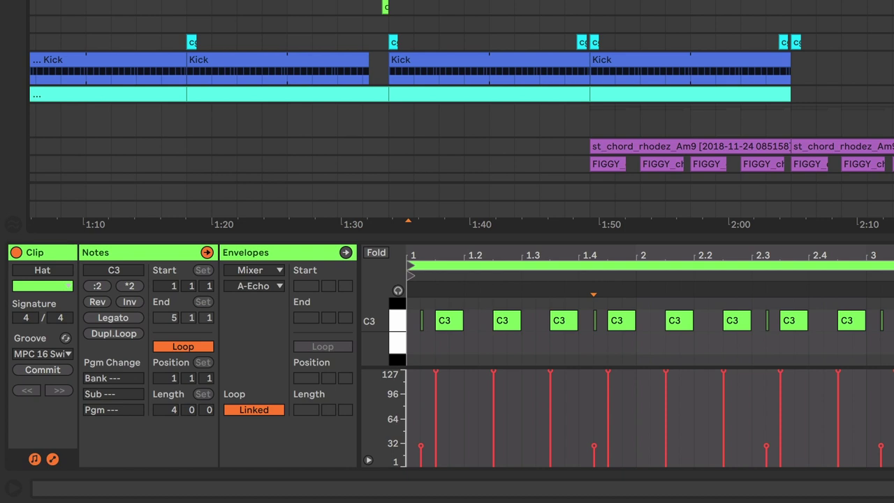
{"action": "left_click", "coordinate": [66, 357]}
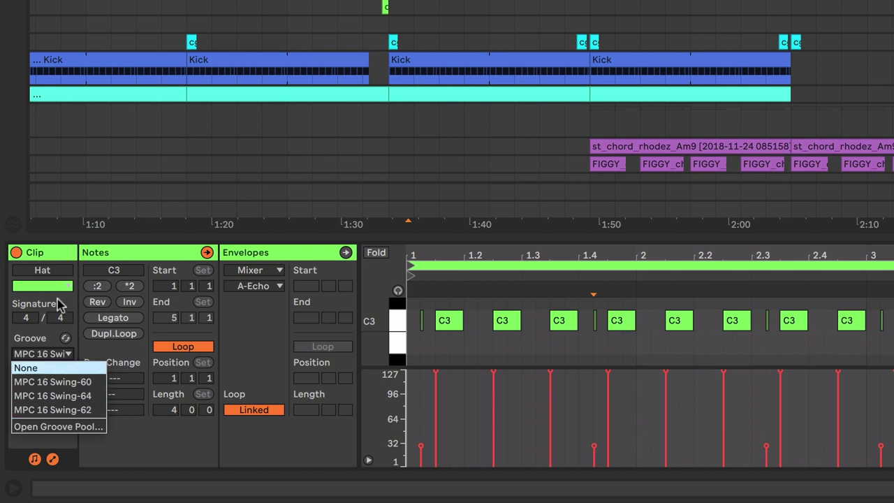
{"action": "left_click", "coordinate": [76, 264]}
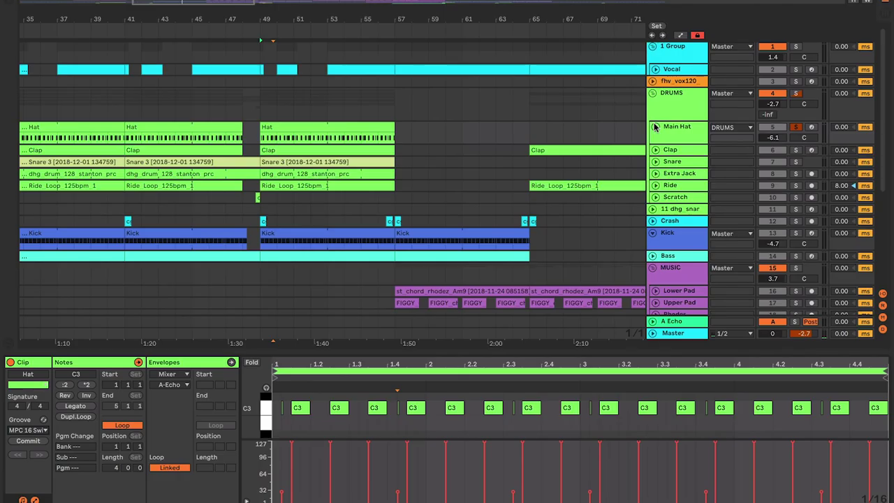
{"action": "left_click", "coordinate": [655, 126]}
- Solo and play the Clap track, examine its device chain through to EQ Eight, and fold the track again
{"action": "left_click", "coordinate": [797, 139]}
{"action": "key", "text": "space"}
{"action": "left_click", "coordinate": [655, 138]}
{"action": "key", "text": "space"}
{"action": "left_click", "coordinate": [323, 148]}
{"action": "key", "text": "shift+Tab"}
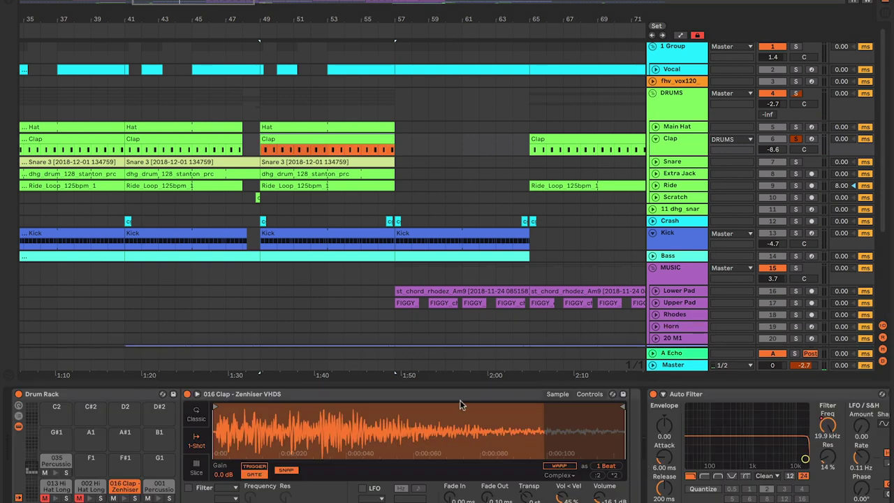
{"action": "key", "text": "space"}
{"action": "scroll", "coordinate": [457, 426], "scroll_direction": "right", "scroll_amount": 5}
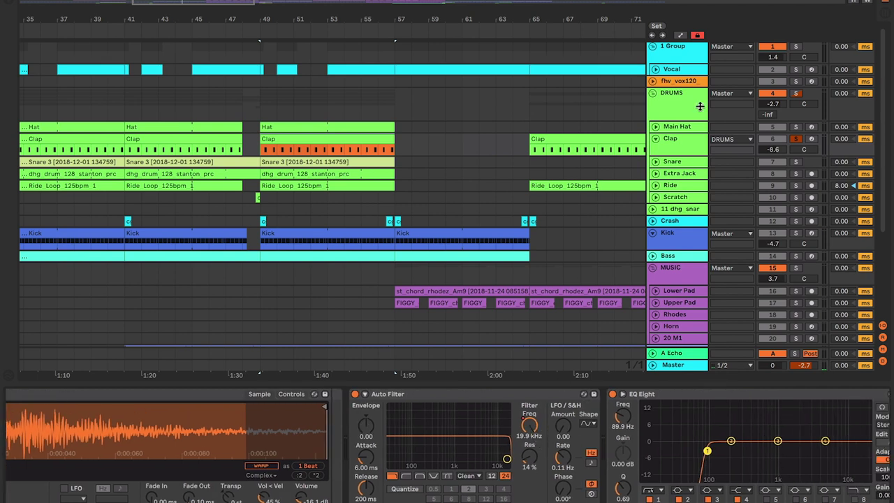
{"action": "left_click", "coordinate": [656, 139]}
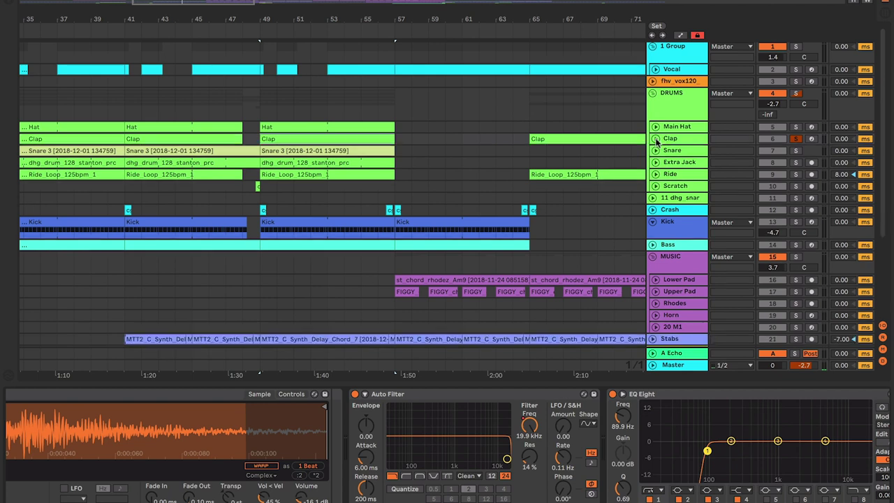
- Unfold the Snare track, play it soloed from bar 49, view its EQ Eight, and fold it again
{"action": "left_click", "coordinate": [655, 151]}
{"action": "key", "text": "space"}
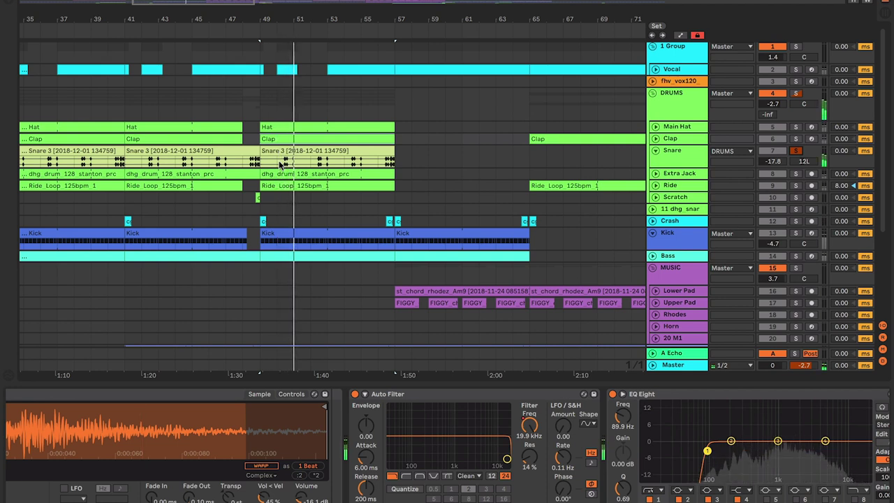
{"action": "left_click", "coordinate": [280, 165]}
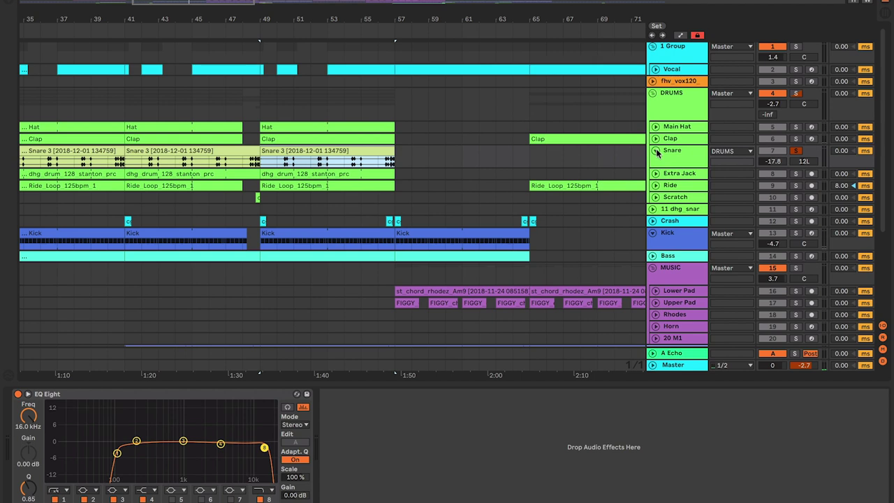
{"action": "left_click", "coordinate": [655, 151]}
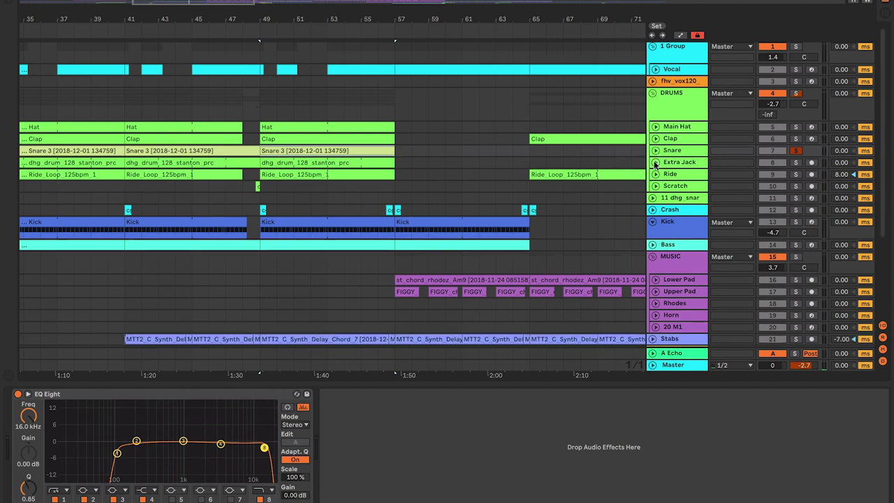
- Unfold and enlarge the Extra Jack track, play it soloed from bar 49, and fold it again
{"action": "left_click", "coordinate": [655, 163]}
{"action": "left_click_drag", "start_coordinate": [685, 177], "coordinate": [688, 198]}
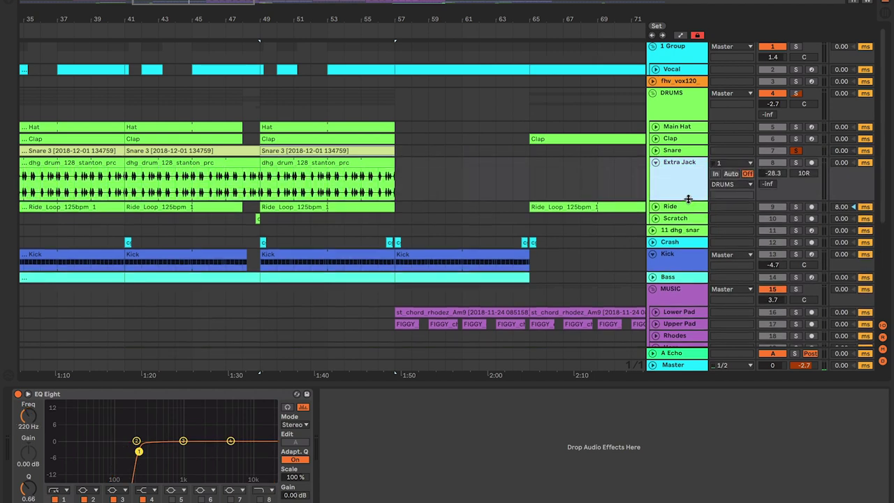
{"action": "left_click", "coordinate": [796, 162]}
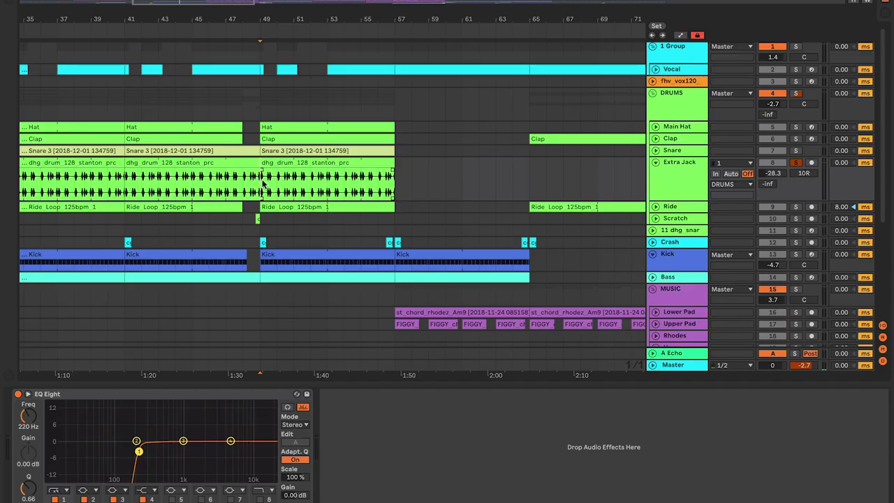
{"action": "left_click", "coordinate": [273, 166]}
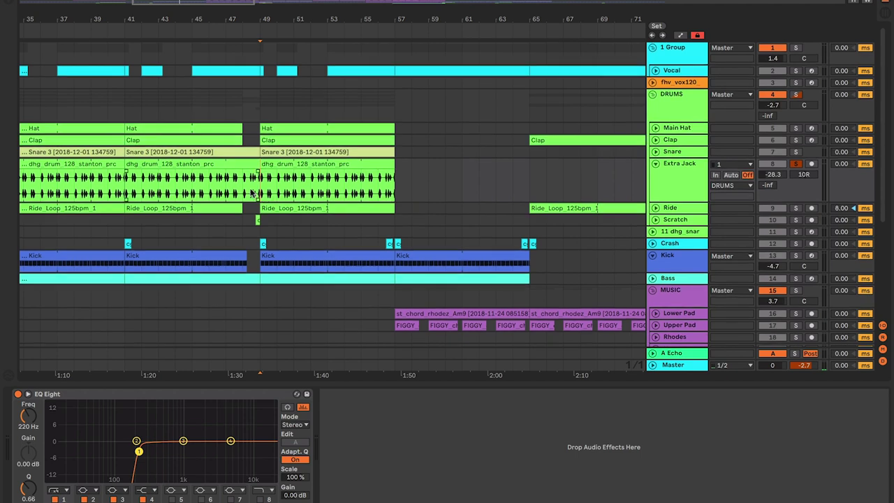
{"action": "left_click", "coordinate": [274, 163]}
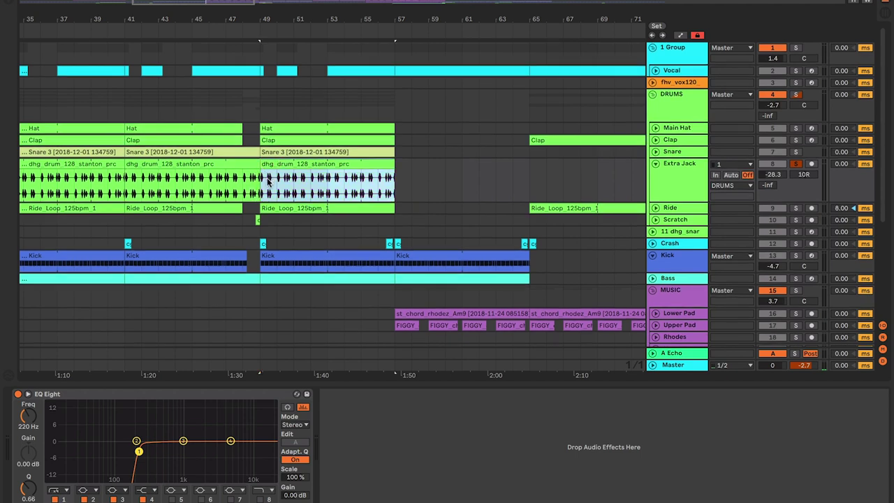
{"action": "left_click", "coordinate": [264, 189]}
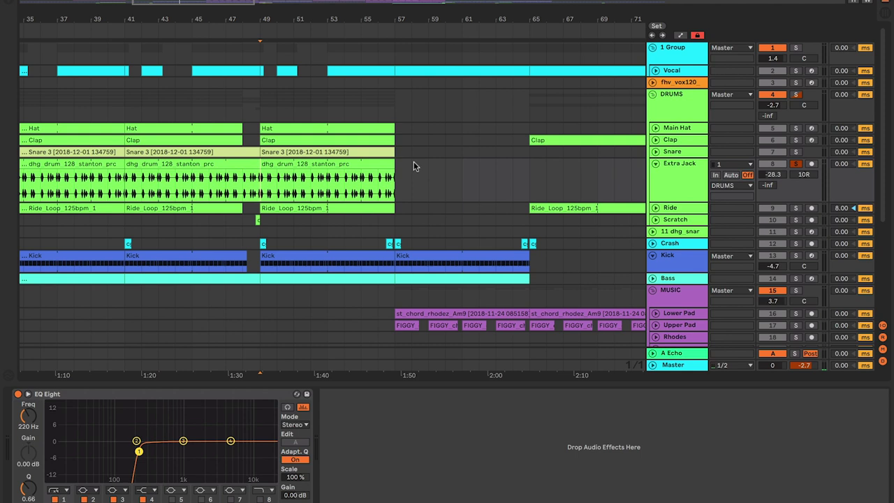
{"action": "key", "text": "space"}
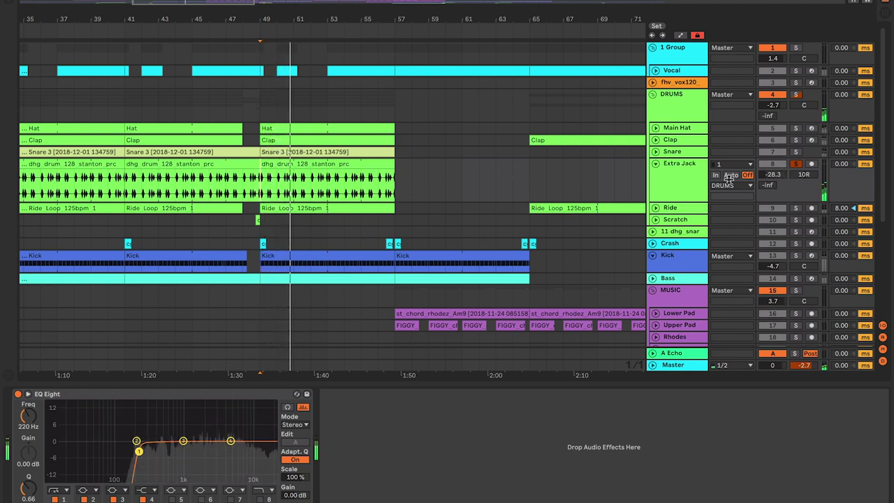
{"action": "key", "text": "space"}
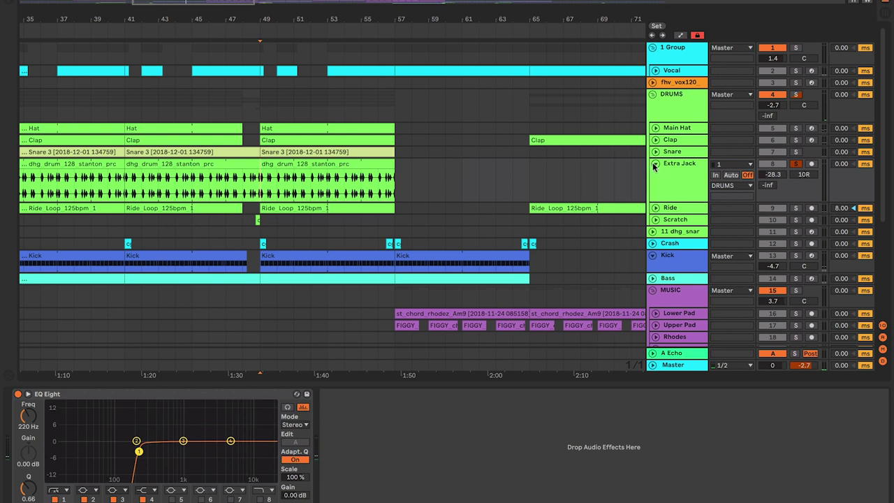
{"action": "left_click", "coordinate": [655, 165]}
- Unfold and enlarge the Ride track and play its loop soloed from bar 49
{"action": "left_click", "coordinate": [655, 177]}
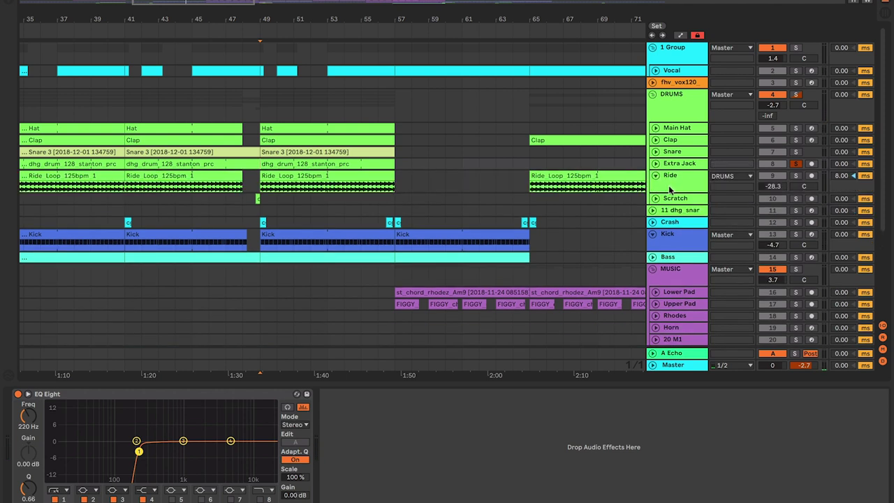
{"action": "left_click_drag", "start_coordinate": [670, 189], "coordinate": [673, 222]}
{"action": "left_click", "coordinate": [253, 213]}
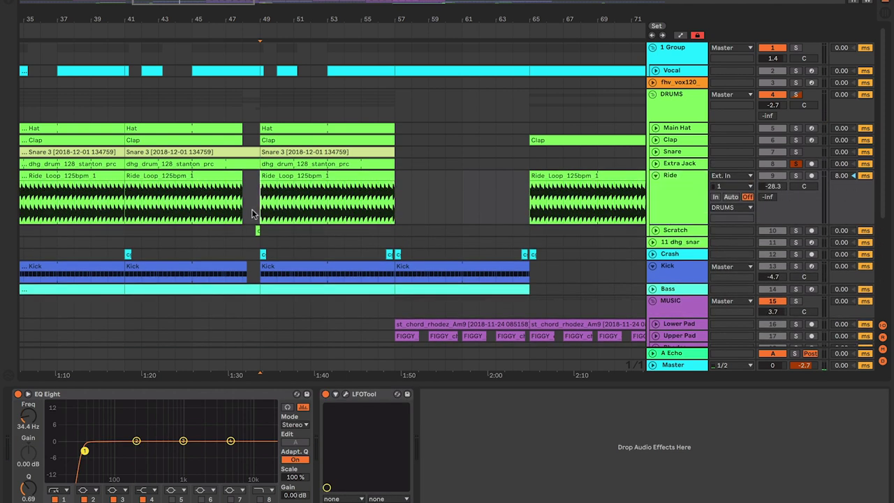
{"action": "key", "text": "space"}
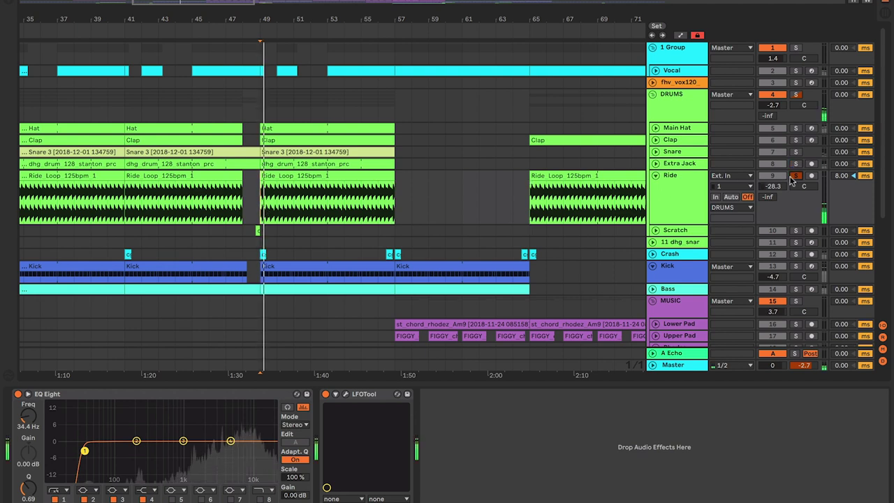
{"action": "left_click", "coordinate": [742, 176]}
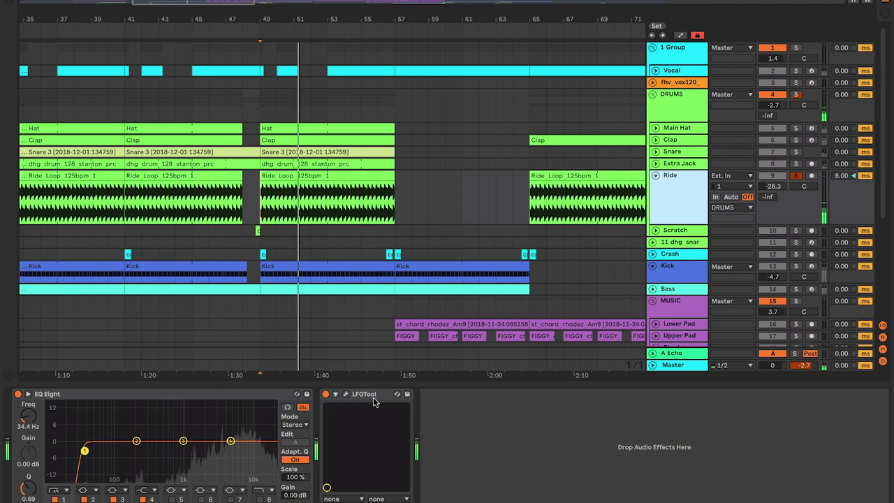
- Examine the Ride's LFOTool volume curve, compare the sound with the plugin bypassed and active, and fold and unsolo the track
{"action": "left_click", "coordinate": [345, 395]}
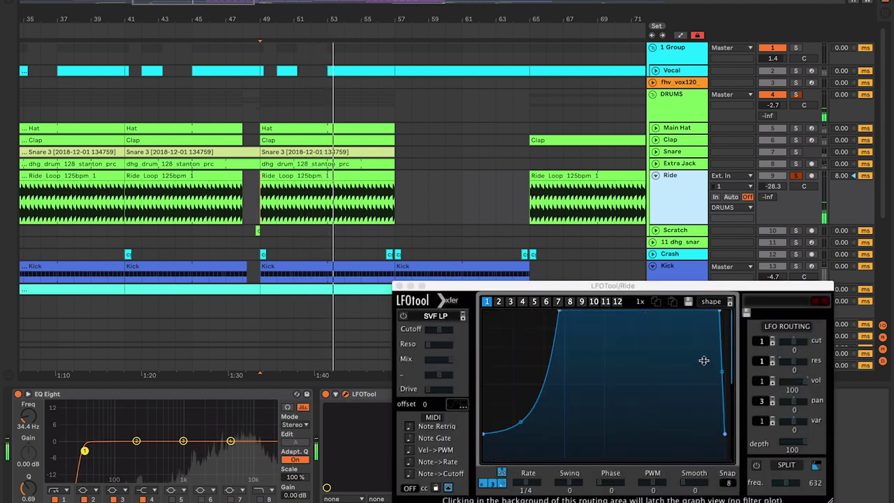
{"action": "left_click", "coordinate": [324, 394]}
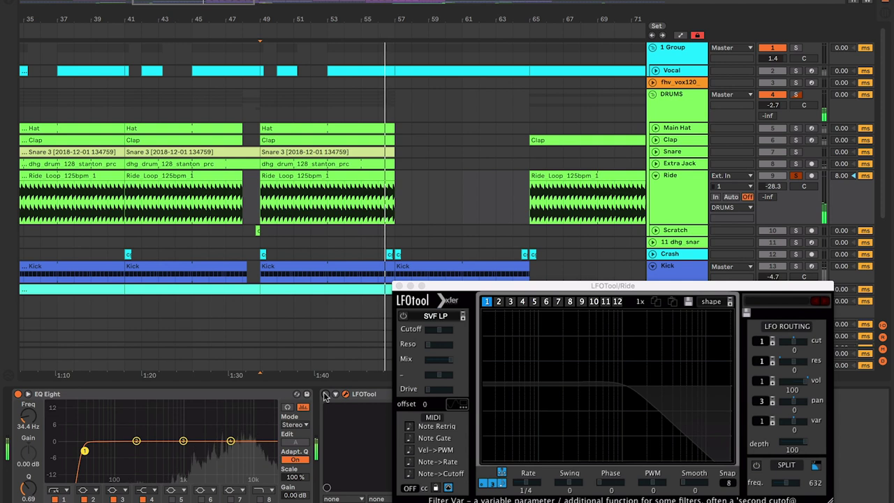
{"action": "left_click", "coordinate": [625, 365]}
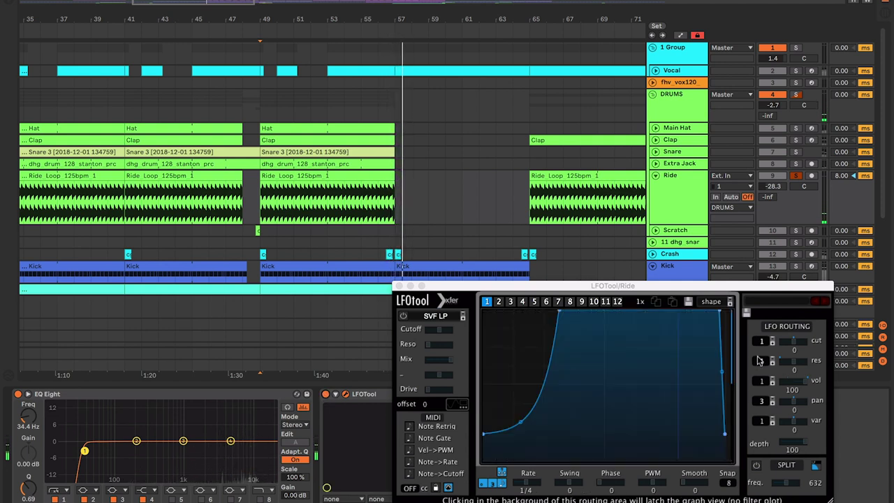
{"action": "left_click", "coordinate": [397, 285]}
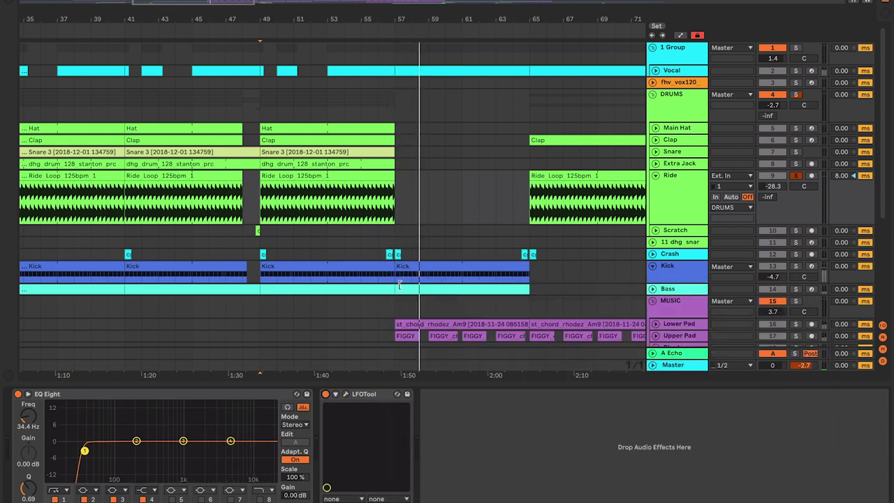
{"action": "left_click", "coordinate": [654, 176]}
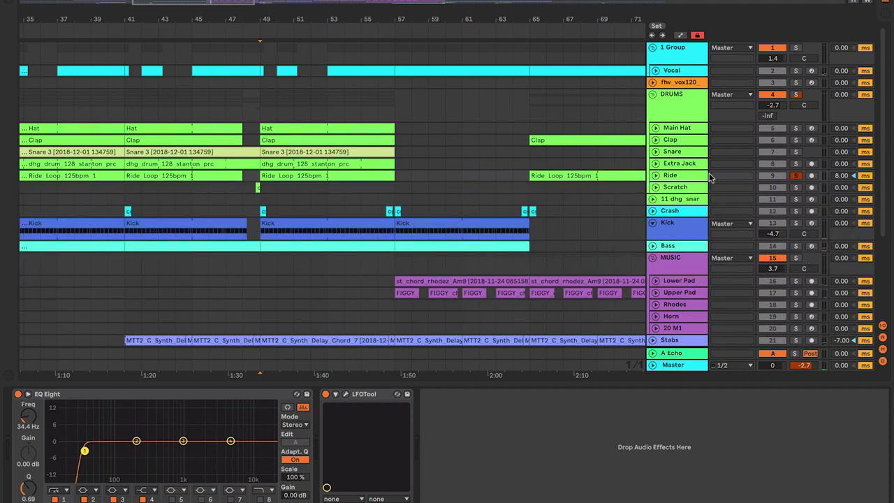
{"action": "left_click", "coordinate": [795, 175]}
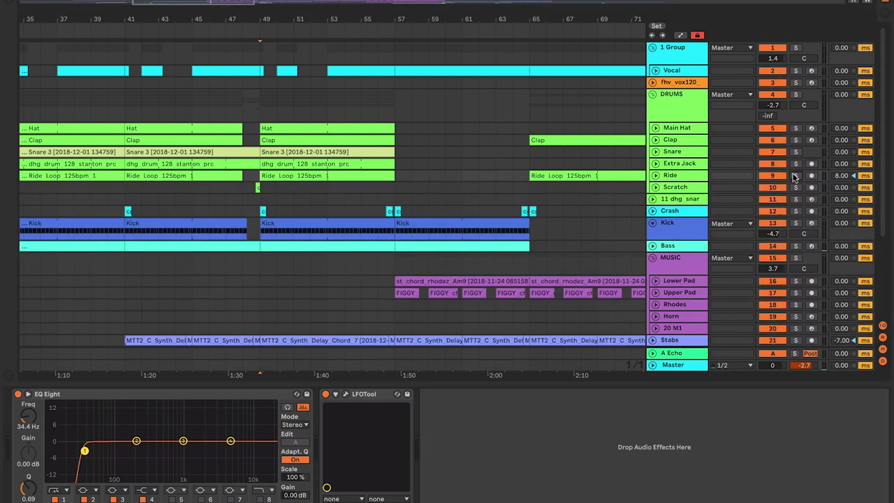
- Play all tracks together from bar 49, stop playback, and fold the Kick track
{"action": "left_click", "coordinate": [263, 200]}
{"action": "key", "text": "space"}
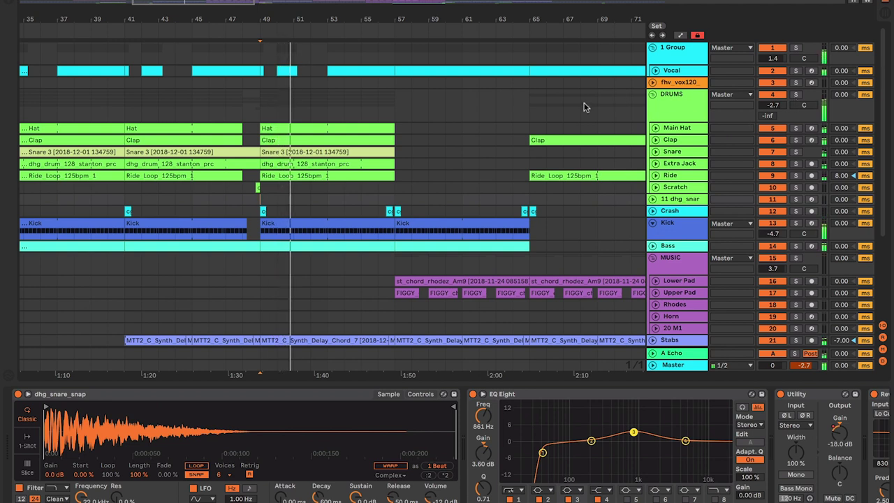
{"action": "key", "text": "space"}
{"action": "left_click", "coordinate": [652, 223]}
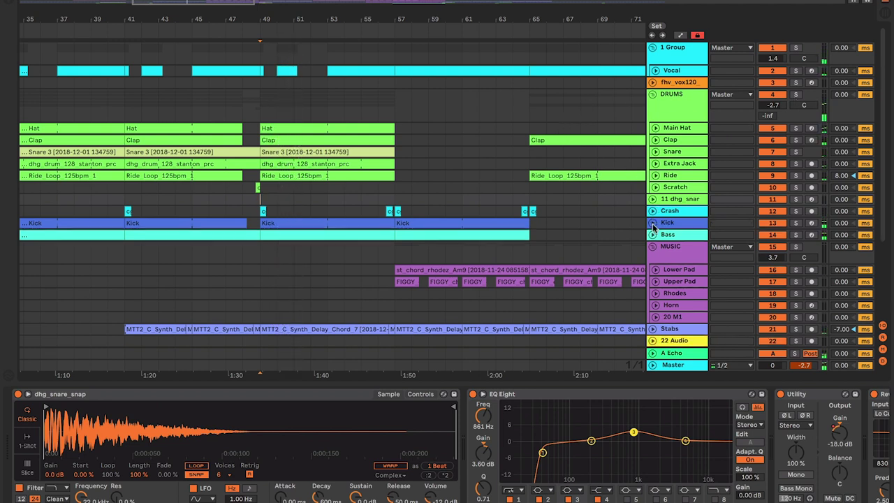
- Unfold and enlarge the Bass track, examine its C Minor scale device and Deep Chill Bass instrument, and play it soloed from bar 49
{"action": "left_click", "coordinate": [653, 234]}
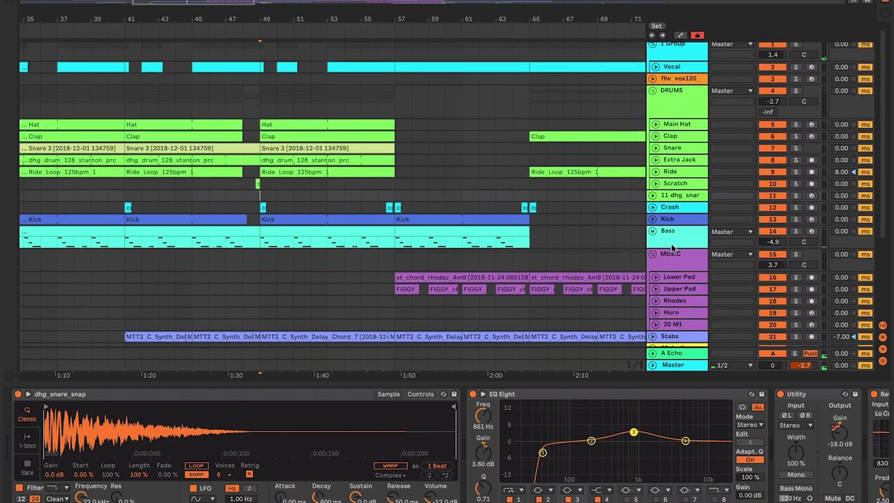
{"action": "left_click_drag", "start_coordinate": [670, 246], "coordinate": [672, 276]}
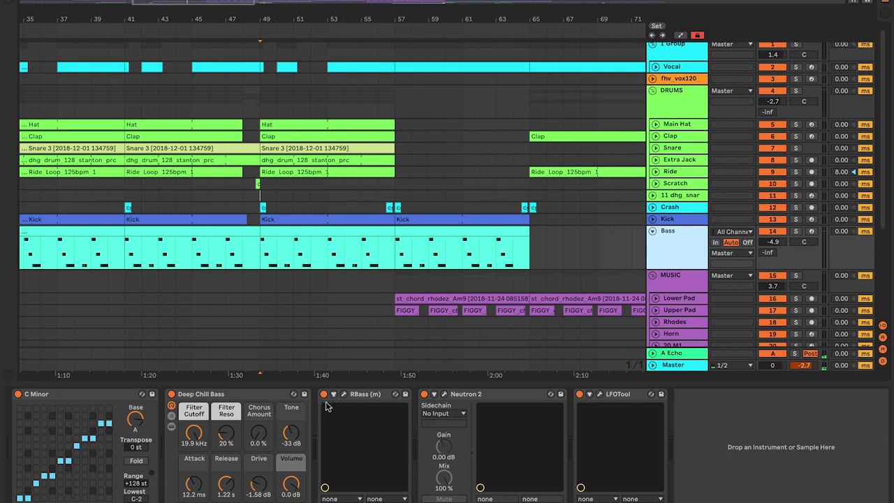
{"action": "left_click", "coordinate": [113, 401]}
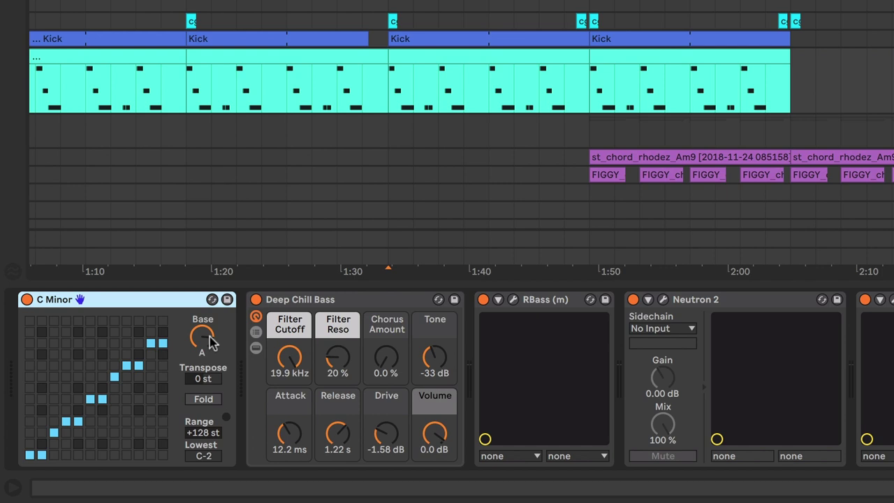
{"action": "left_click", "coordinate": [342, 299]}
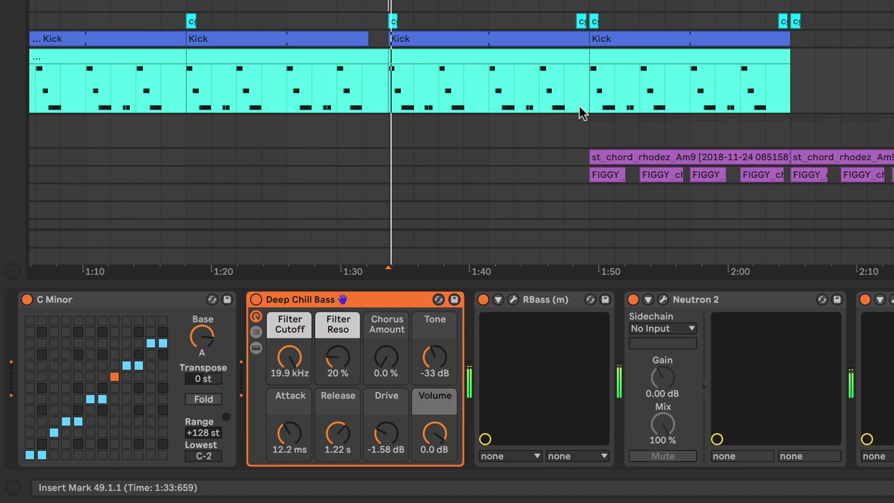
{"action": "left_click", "coordinate": [864, 300]}
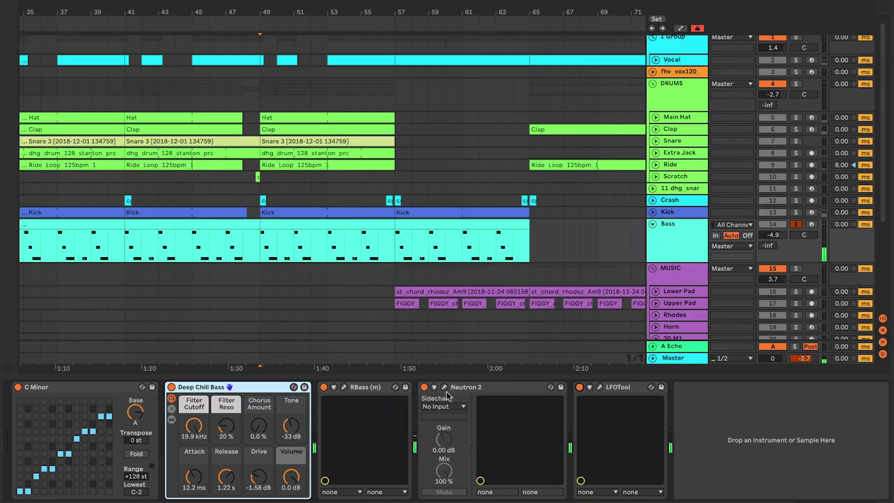
- Examine the Bass track's RBass plugin, compare the soloed sound with it bypassed and active, and close its window
{"action": "left_click", "coordinate": [344, 388]}
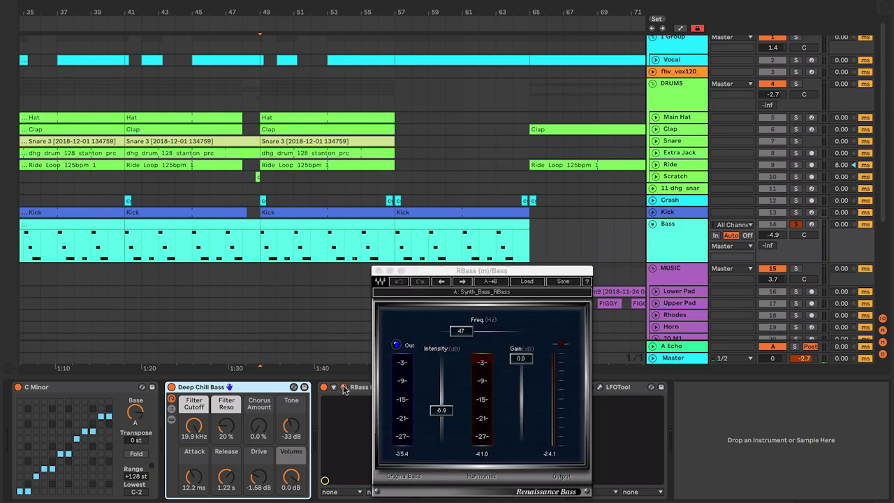
{"action": "left_click_drag", "start_coordinate": [509, 274], "coordinate": [531, 125]}
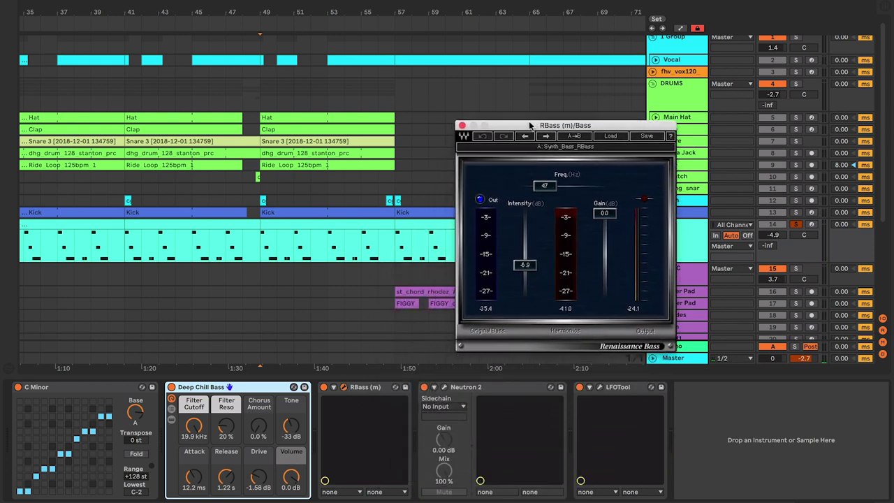
{"action": "left_click", "coordinate": [325, 387]}
{"action": "key", "text": "space"}
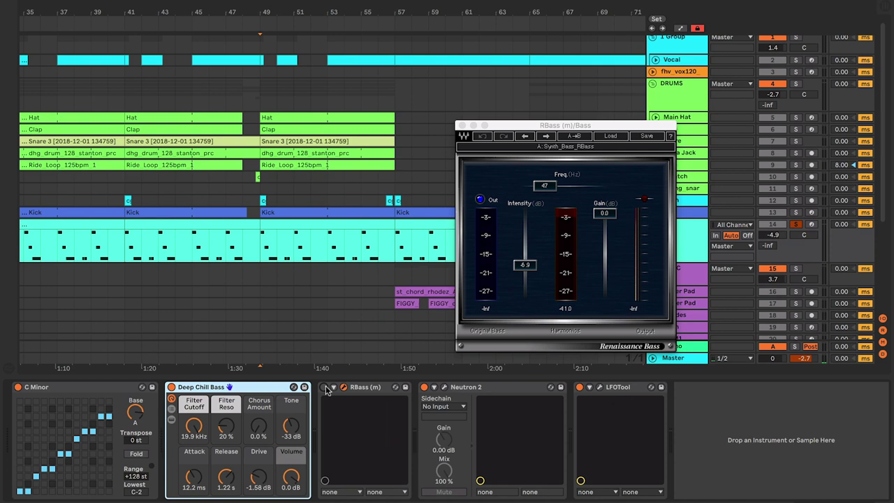
{"action": "left_click", "coordinate": [325, 387]}
{"action": "key", "text": "space"}
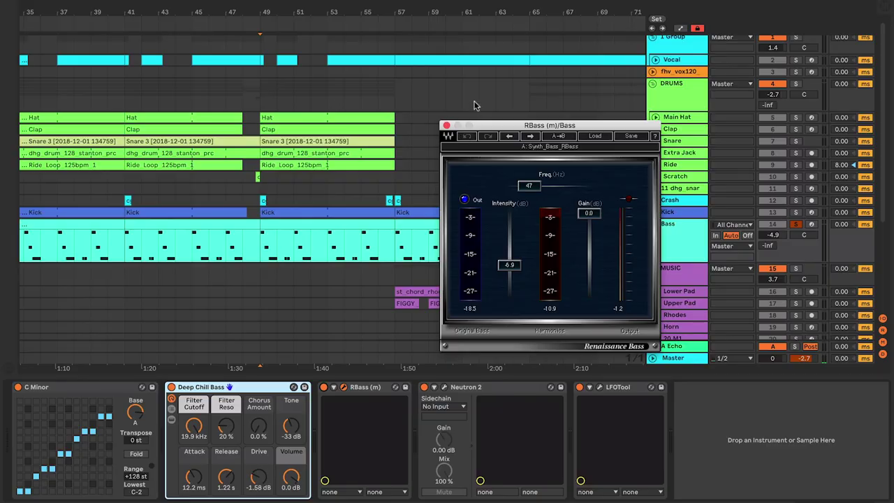
{"action": "left_click", "coordinate": [446, 125]}
{"action": "left_click", "coordinate": [446, 126]}
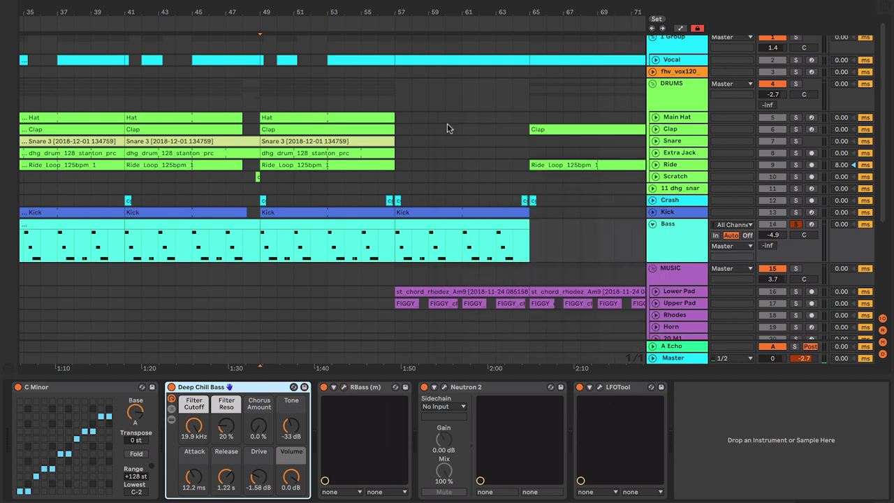
- Show the Bass track's Neutron 2 plugin and look through its Exciter, compressor and Equalizer modules
{"action": "left_click", "coordinate": [442, 388]}
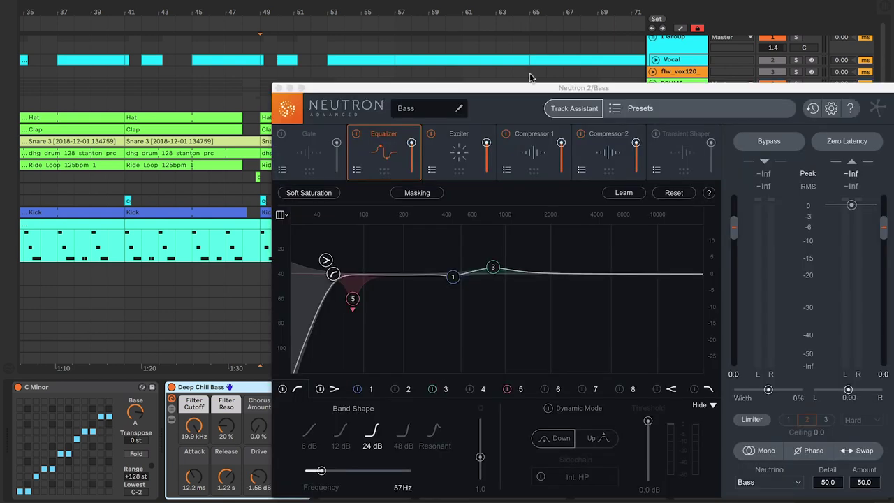
{"action": "left_click_drag", "start_coordinate": [529, 87], "coordinate": [435, 24]}
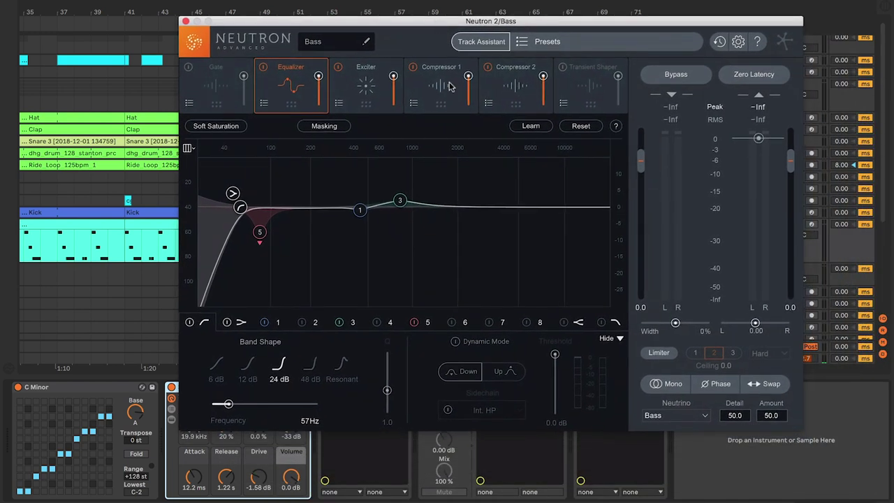
{"action": "left_click", "coordinate": [362, 80]}
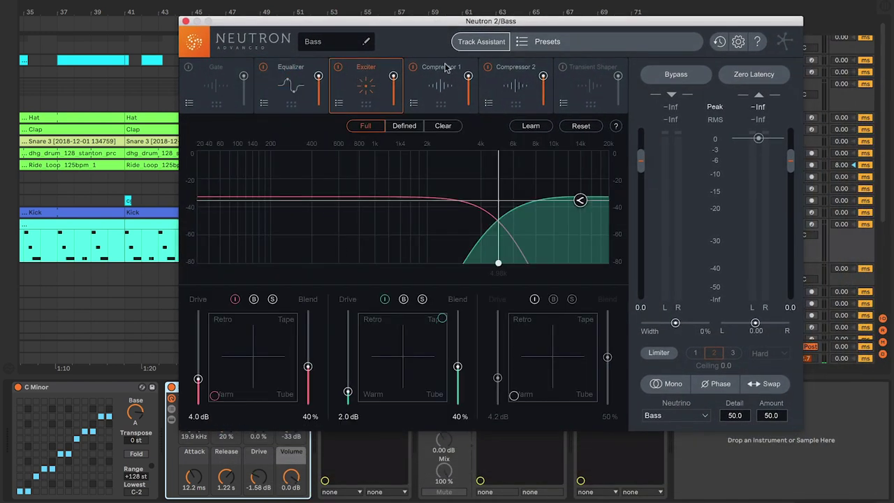
{"action": "left_click", "coordinate": [446, 69]}
{"action": "left_click", "coordinate": [512, 69]}
{"action": "left_click", "coordinate": [447, 70]}
{"action": "left_click", "coordinate": [357, 82]}
{"action": "left_click", "coordinate": [311, 79]}
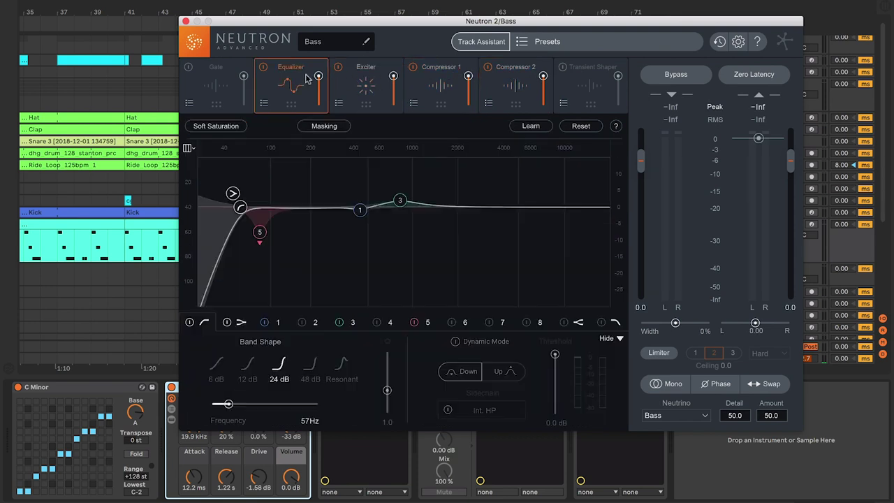
- Select band 5 in Neutron's Equalizer and play the soloed bass to watch its dynamic mode working
{"action": "left_click_drag", "start_coordinate": [325, 25], "coordinate": [370, 28]}
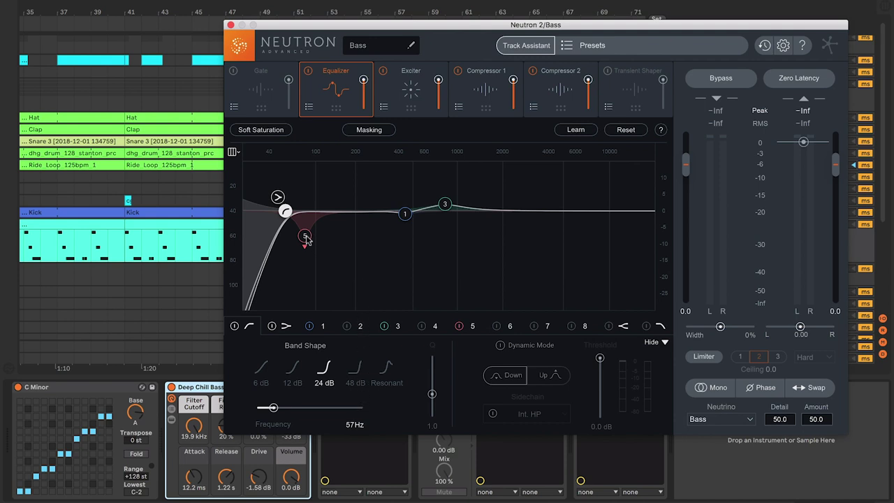
{"action": "left_click", "coordinate": [305, 237]}
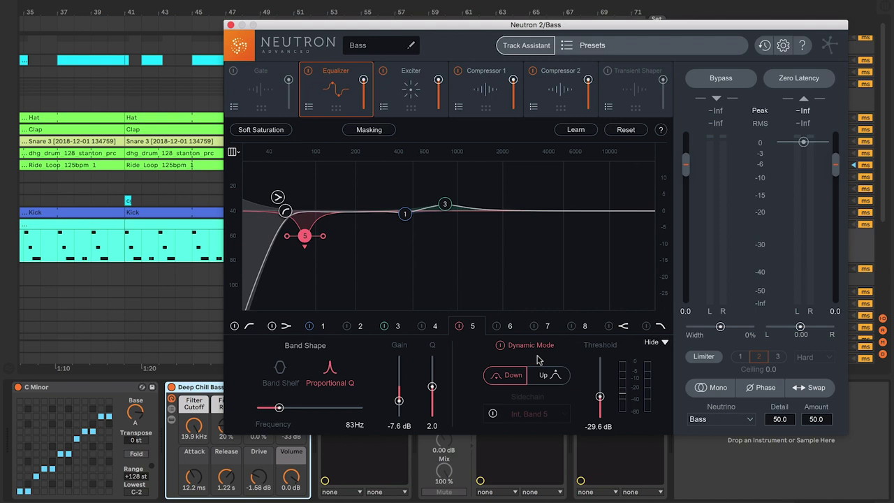
{"action": "key", "text": "space"}
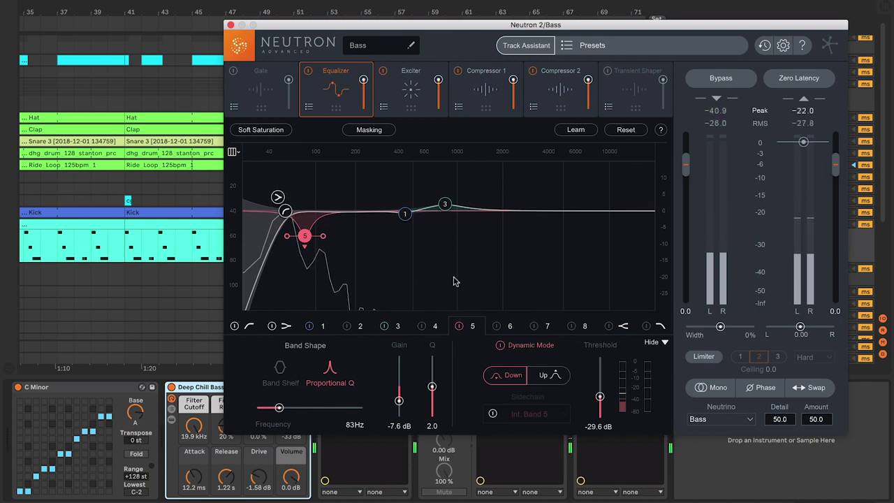
{"action": "key", "text": "space"}
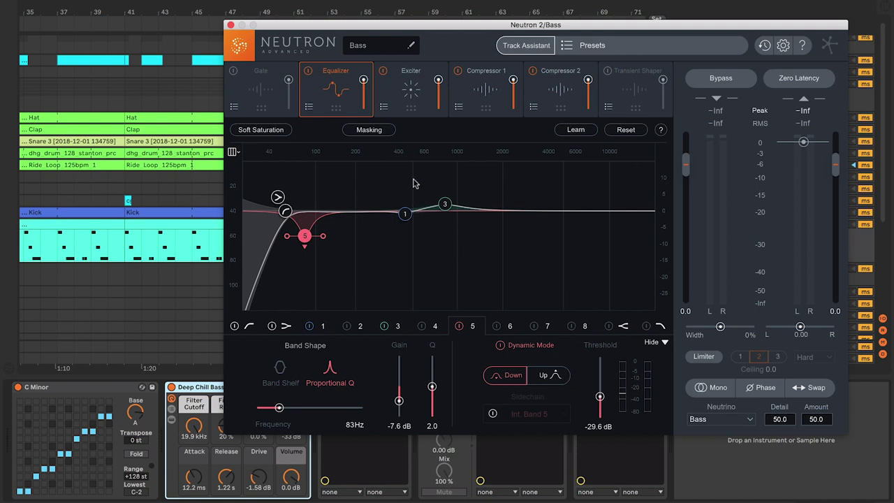
- Examine the Exciter, Compressor 1 and Compressor 2 settings in Neutron, and close the plugin window
{"action": "left_click", "coordinate": [416, 104]}
{"action": "left_click", "coordinate": [468, 94]}
{"action": "left_click", "coordinate": [419, 93]}
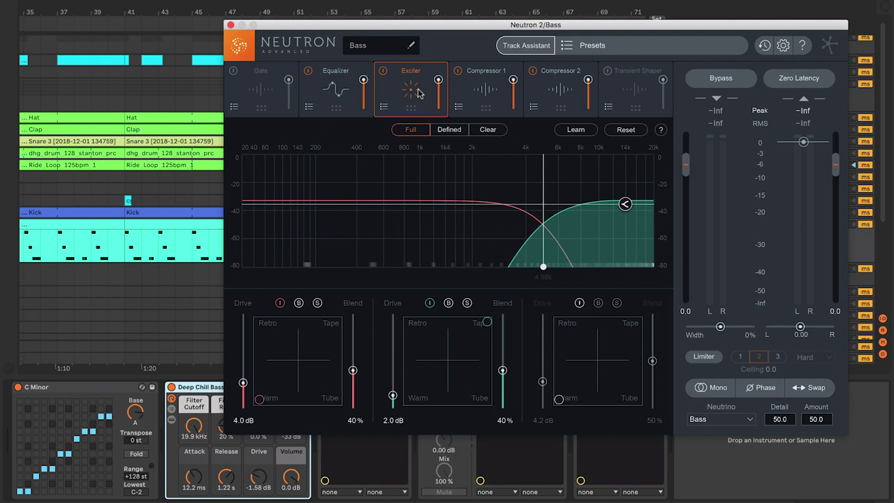
{"action": "left_click", "coordinate": [482, 99]}
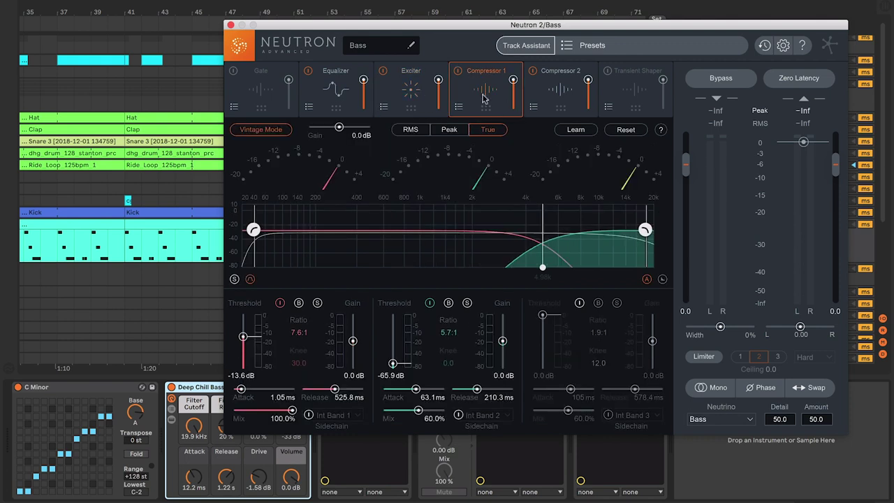
{"action": "left_click", "coordinate": [543, 98]}
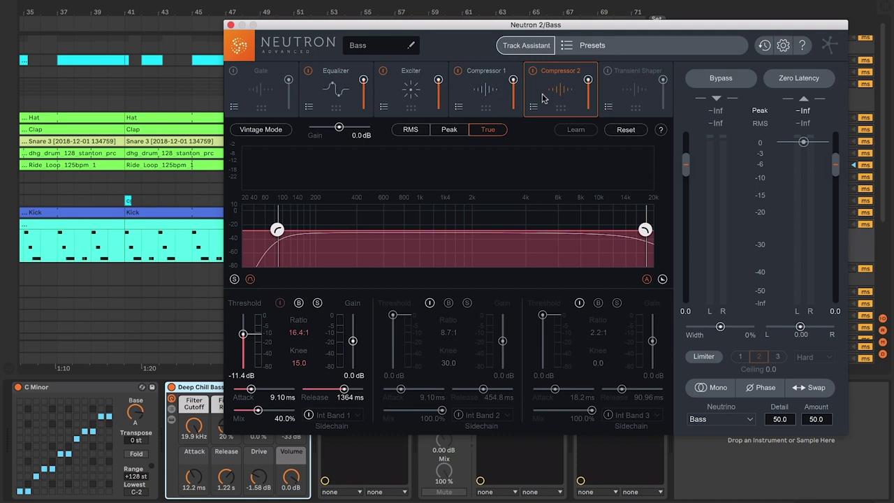
{"action": "left_click", "coordinate": [495, 95]}
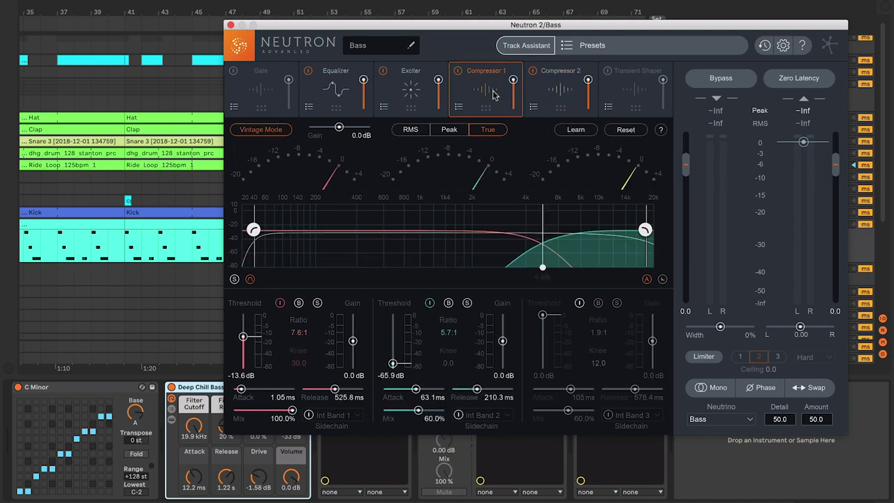
{"action": "left_click", "coordinate": [231, 25]}
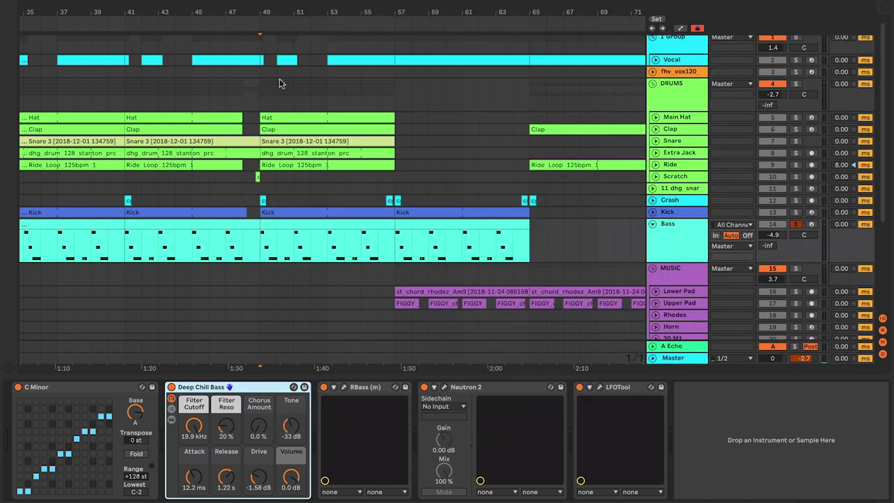
- Examine the LFOTool volume curve on the Bass track, close the plugin window, and fold the track
{"action": "left_click", "coordinate": [613, 389]}
{"action": "left_click", "coordinate": [599, 388]}
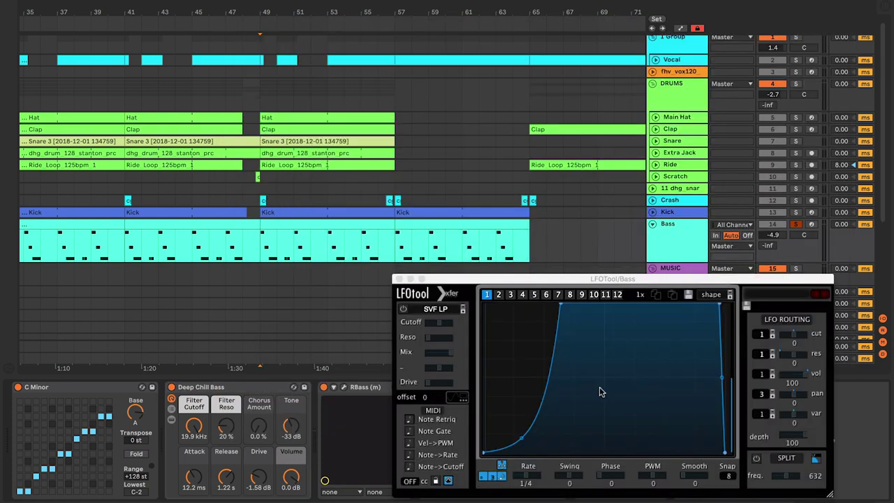
{"action": "left_click", "coordinate": [399, 280]}
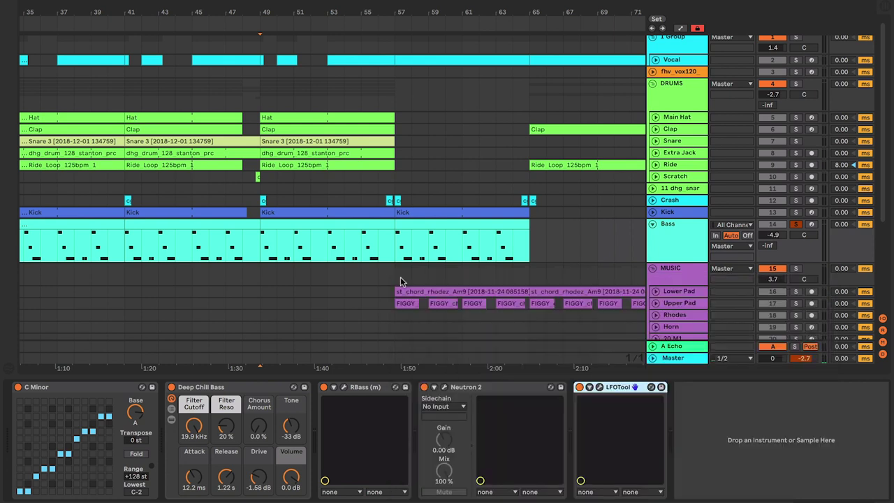
{"action": "left_click", "coordinate": [652, 224]}
- Solo the MUSIC group and play it from bar 57 with more of the arrangement in view
{"action": "left_click_drag", "start_coordinate": [513, 7], "coordinate": [469, 10]}
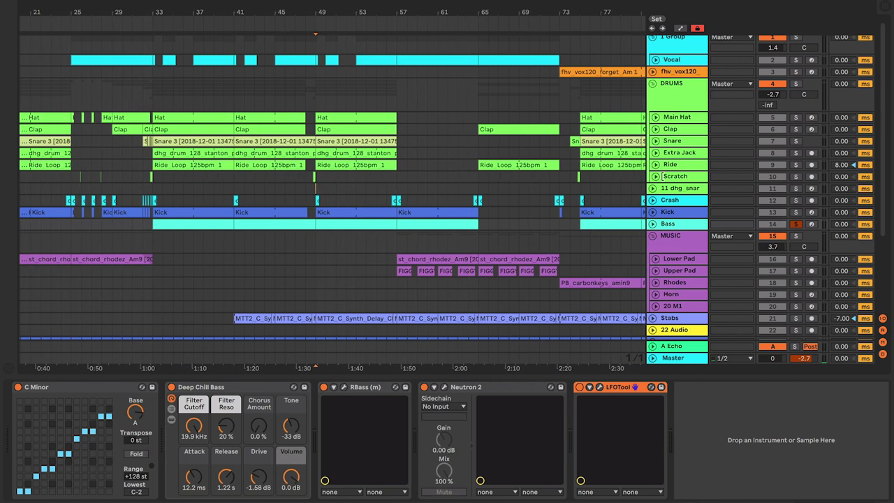
{"action": "left_click", "coordinate": [683, 240]}
{"action": "left_click", "coordinate": [795, 235]}
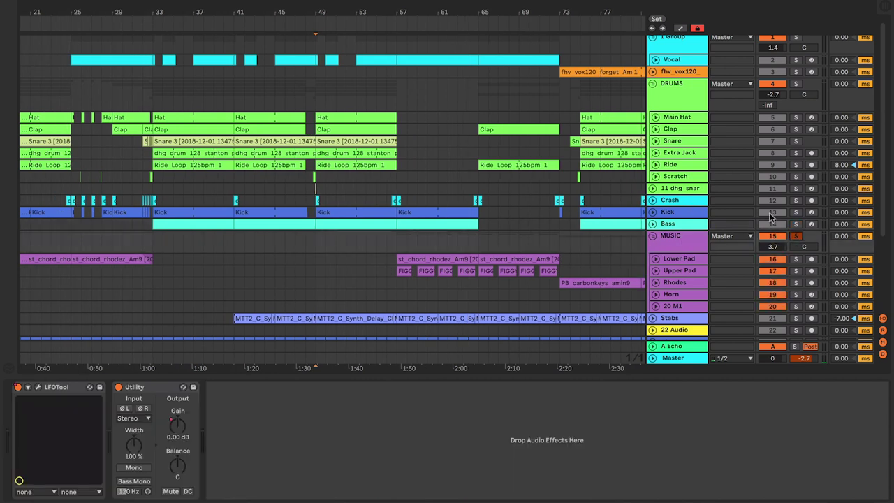
{"action": "left_click_drag", "start_coordinate": [537, 15], "coordinate": [386, 13]}
{"action": "scroll", "coordinate": [413, 257], "scroll_direction": "down", "scroll_amount": 1}
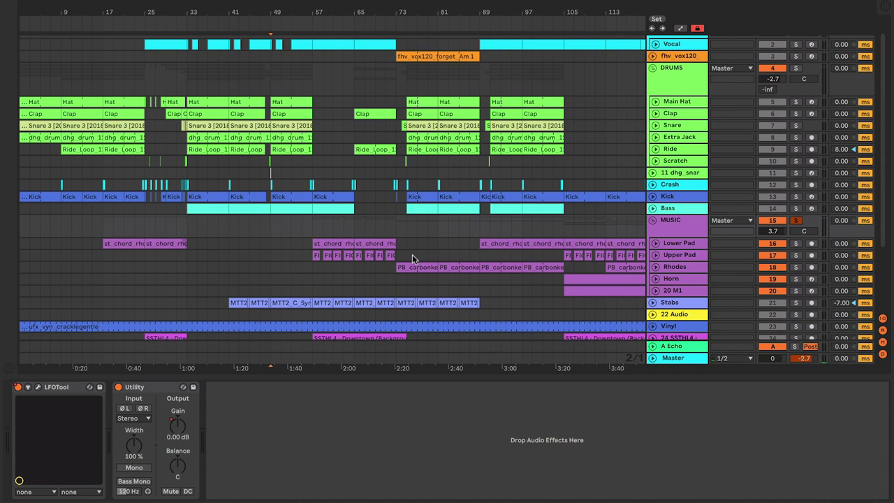
{"action": "left_click", "coordinate": [313, 265]}
{"action": "key", "text": "space"}
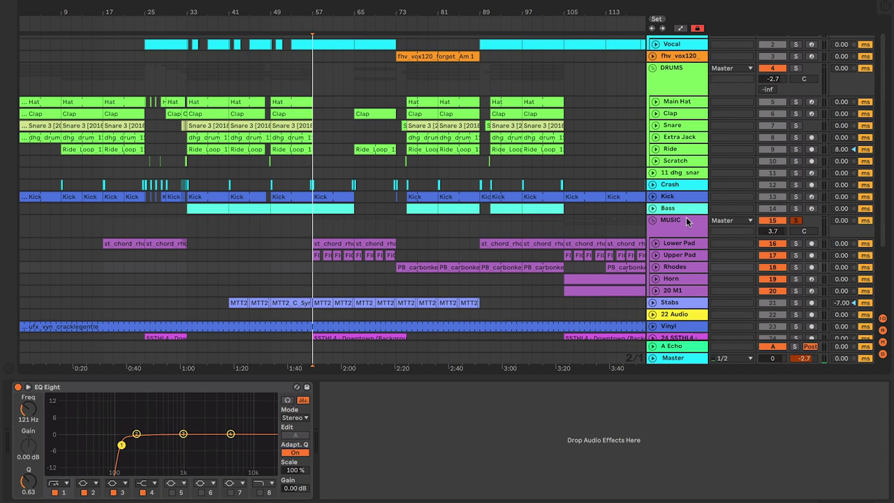
- Unfold the Lower Pad track, show its effects, and play it soloed from bar 57
{"action": "left_click", "coordinate": [687, 243]}
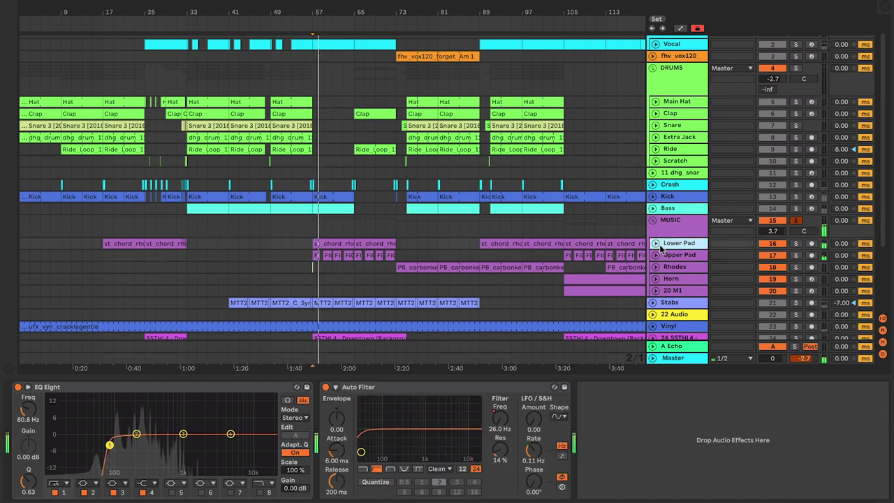
{"action": "left_click", "coordinate": [655, 243]}
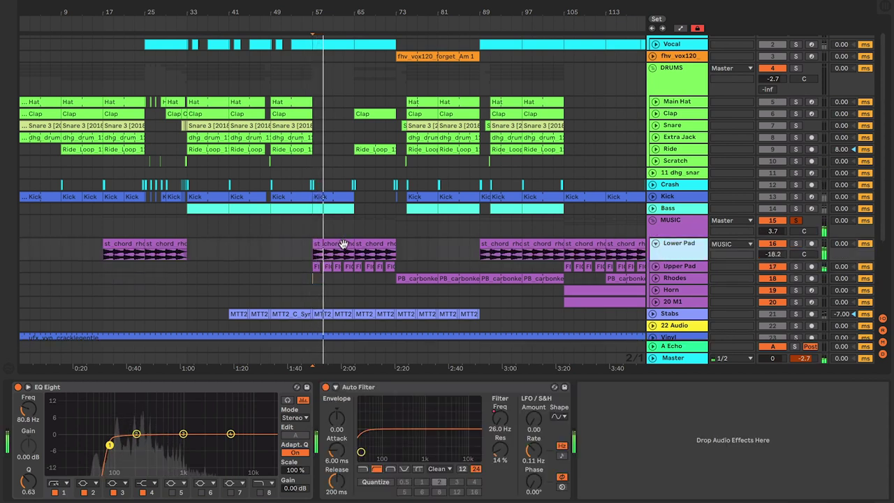
{"action": "key", "text": "space"}
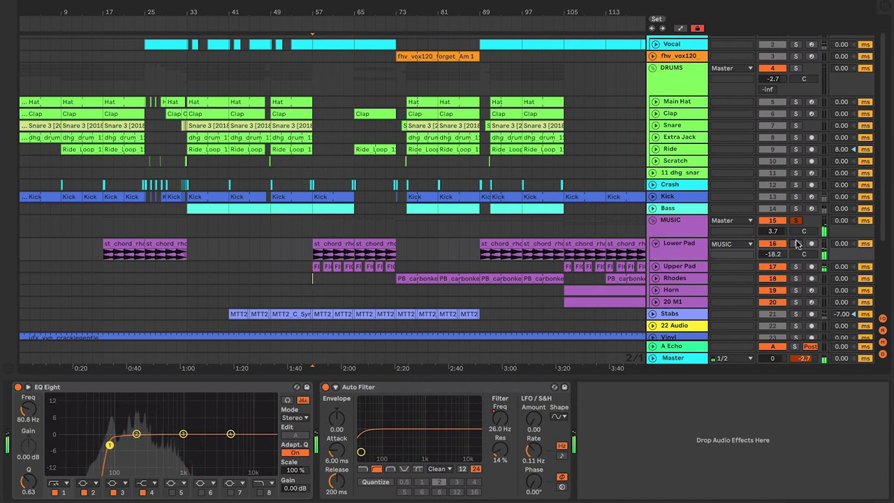
{"action": "left_click", "coordinate": [794, 243]}
{"action": "key", "text": "space"}
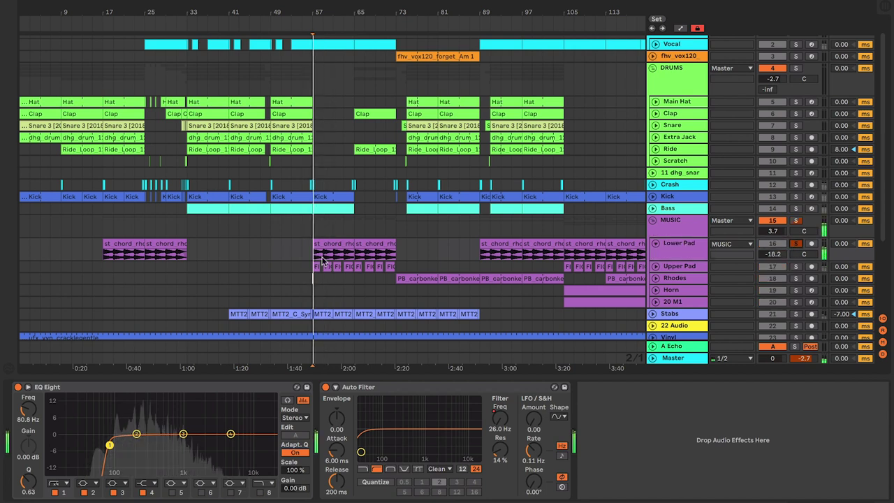
{"action": "left_click", "coordinate": [333, 242]}
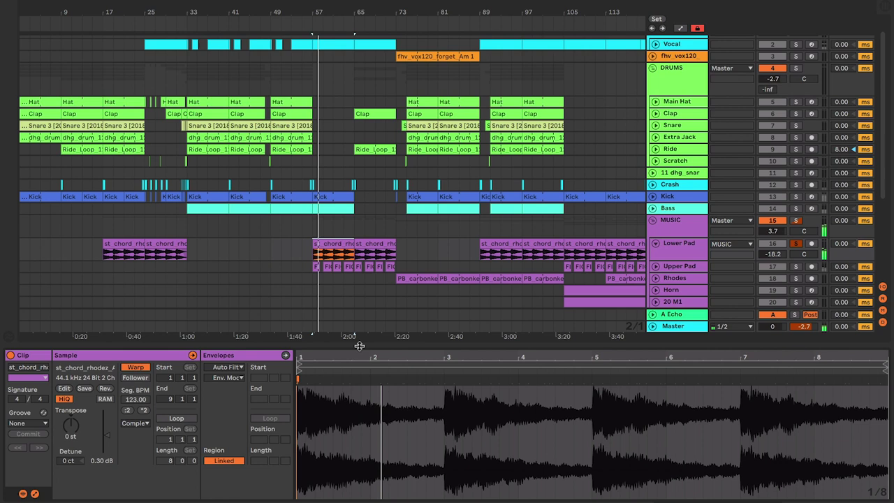
{"action": "left_click", "coordinate": [98, 369]}
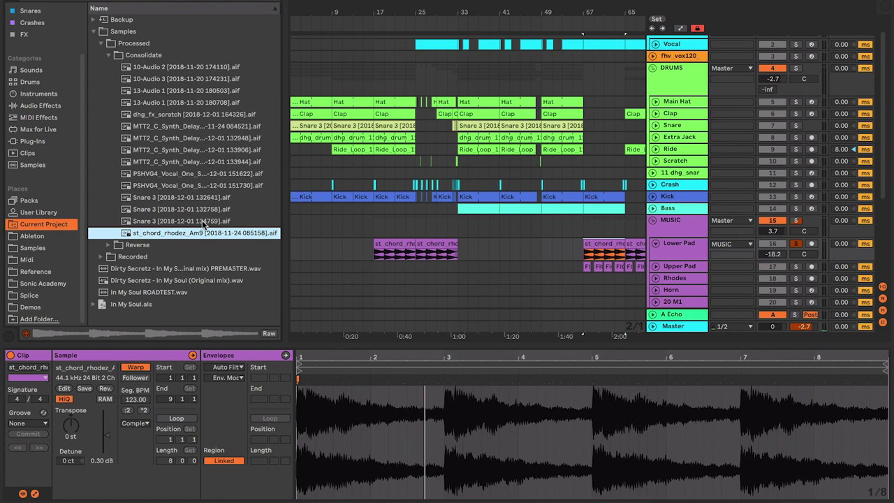
{"action": "left_click", "coordinate": [212, 235]}
- Solo the Upper Pad track and play it from bar 57 with the arrangement zoomed in around its clips
{"action": "left_click_drag", "start_coordinate": [598, 15], "coordinate": [530, 11]}
{"action": "scroll", "coordinate": [615, 171], "scroll_direction": "right", "scroll_amount": 4}
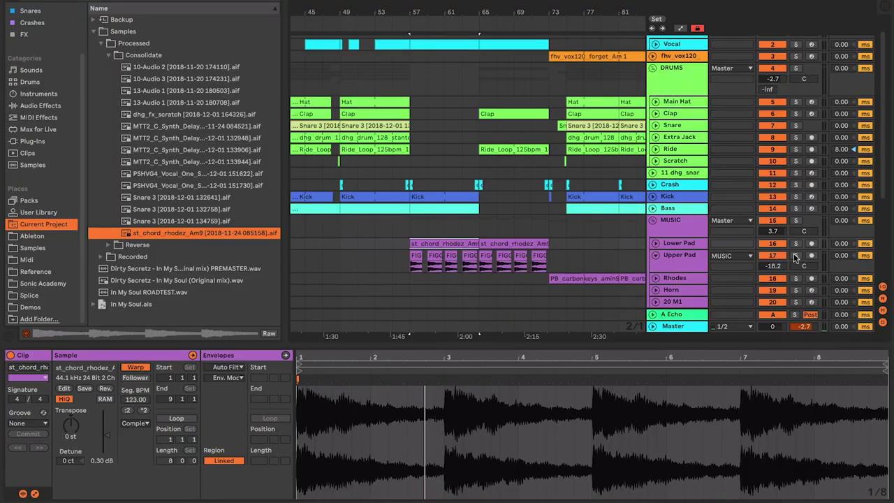
{"action": "left_click", "coordinate": [795, 255]}
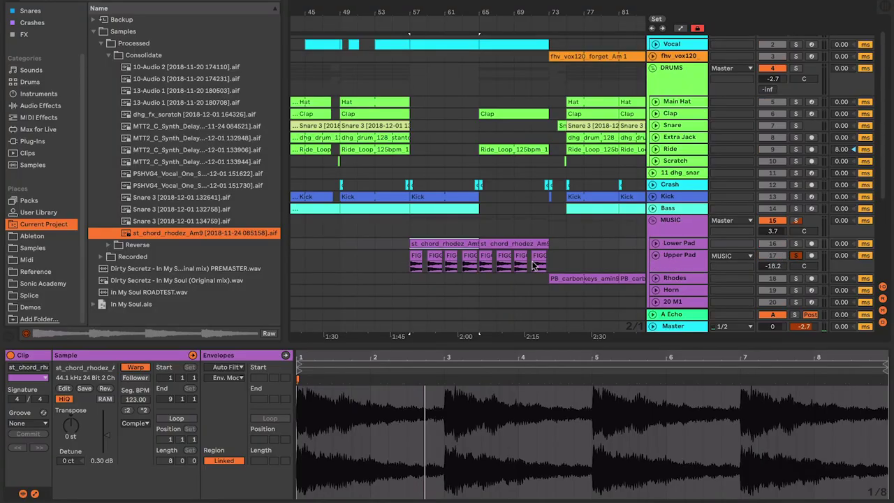
{"action": "left_click", "coordinate": [412, 259]}
{"action": "key", "text": "space"}
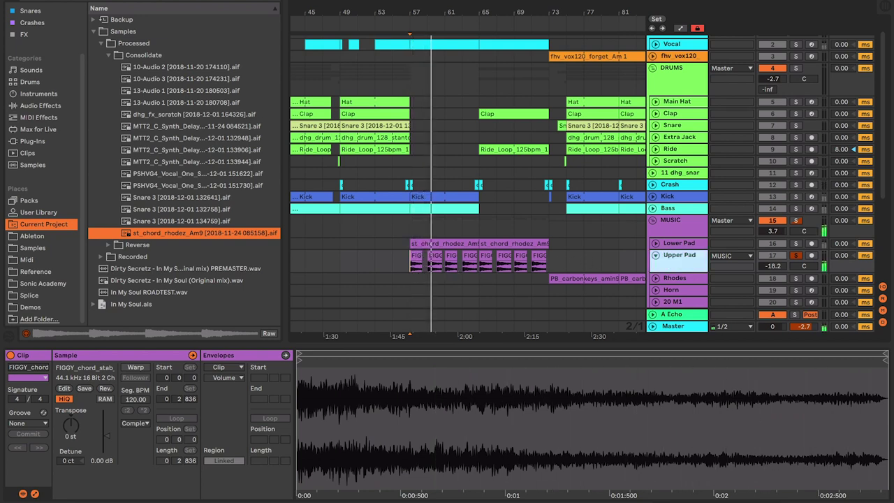
- Examine the EQ Eight and Auto Filter on the Upper Pad during playback, return to the clip view, and stop playback
{"action": "left_click", "coordinate": [666, 264]}
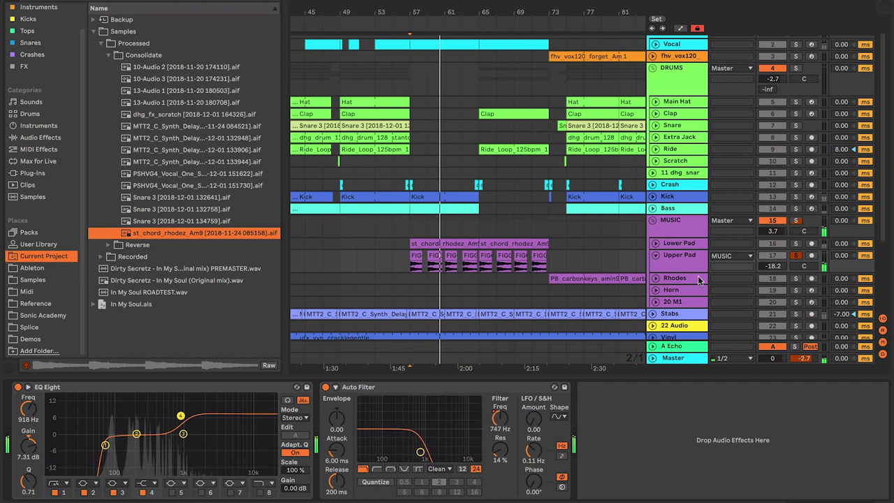
{"action": "left_click", "coordinate": [684, 258]}
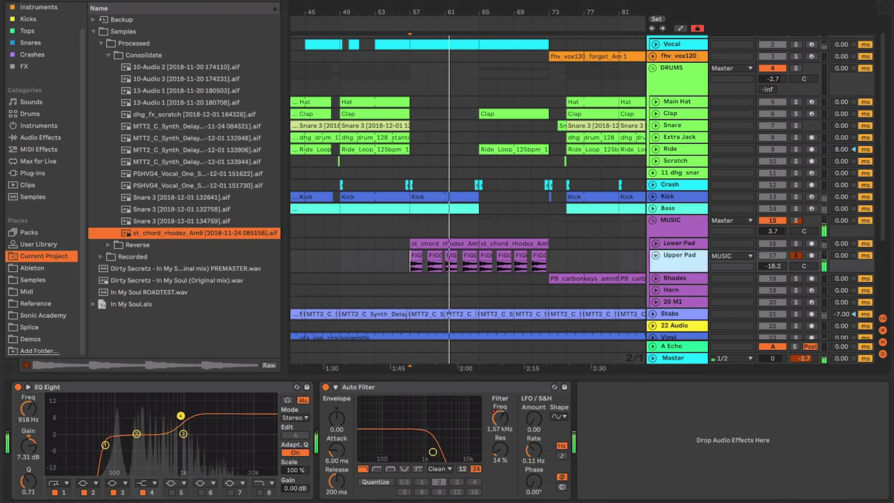
{"action": "key", "text": "shift+Tab"}
{"action": "key", "text": "space"}
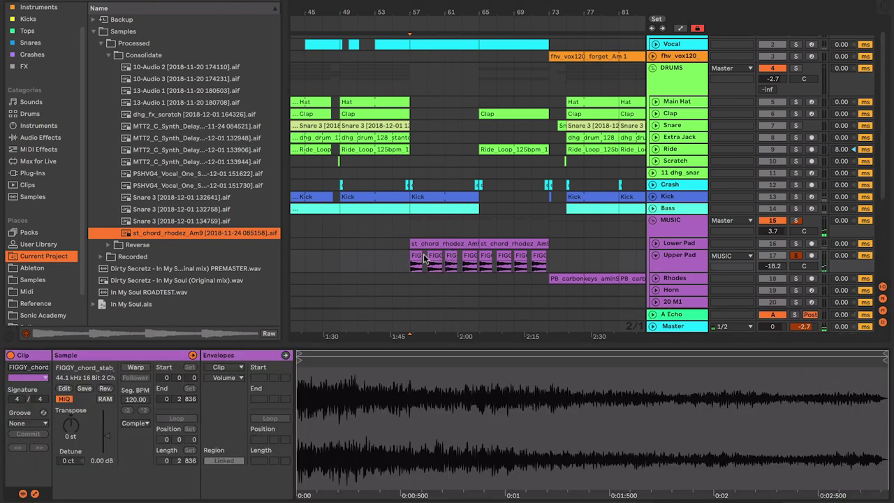
- Locate the Upper Pad chord stab's source sample in the browser and compare the Transpose settings of the track's first two clips
{"action": "left_click", "coordinate": [97, 375]}
{"action": "scroll", "coordinate": [168, 305], "scroll_direction": "down", "scroll_amount": 2}
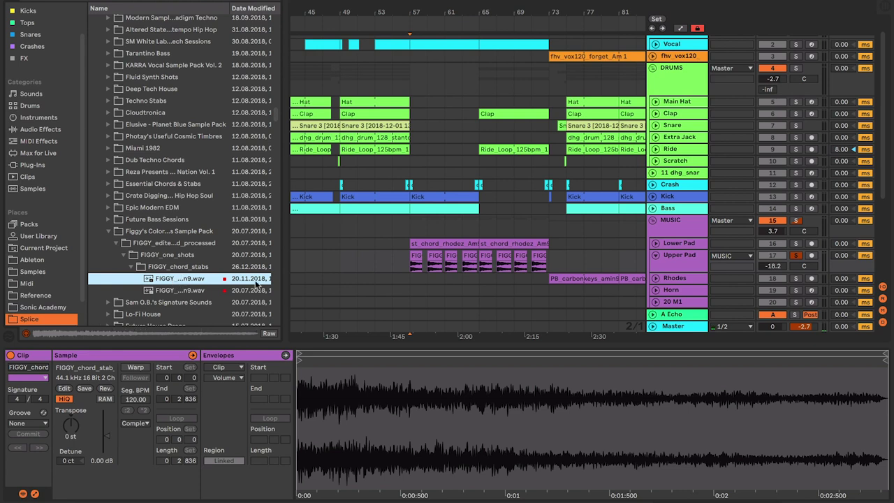
{"action": "left_click", "coordinate": [412, 266]}
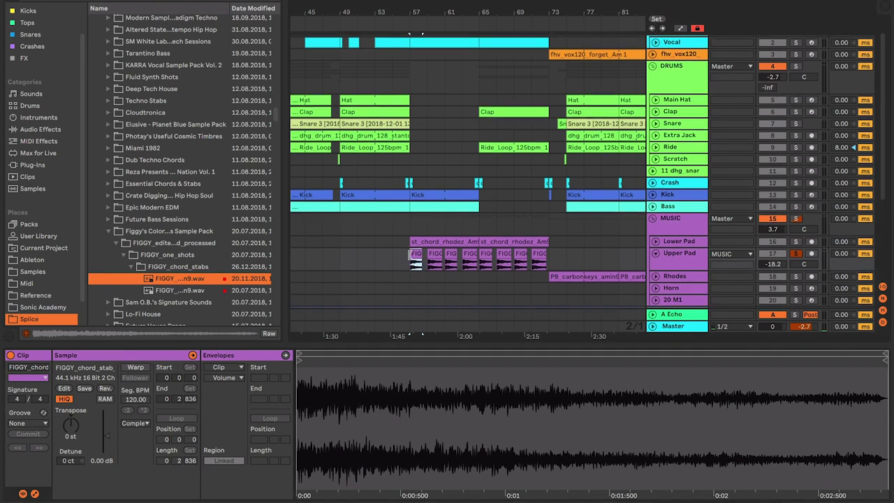
{"action": "scroll", "coordinate": [330, 291], "scroll_direction": "down", "scroll_amount": 2}
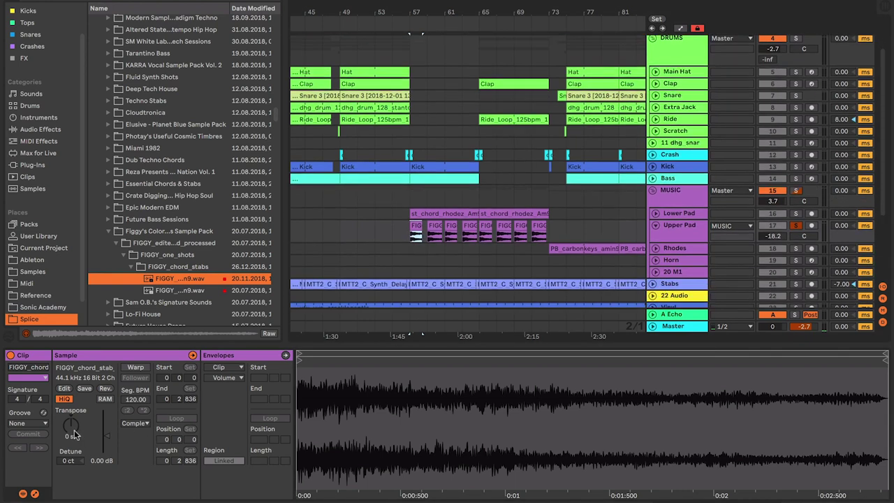
{"action": "left_click", "coordinate": [433, 225]}
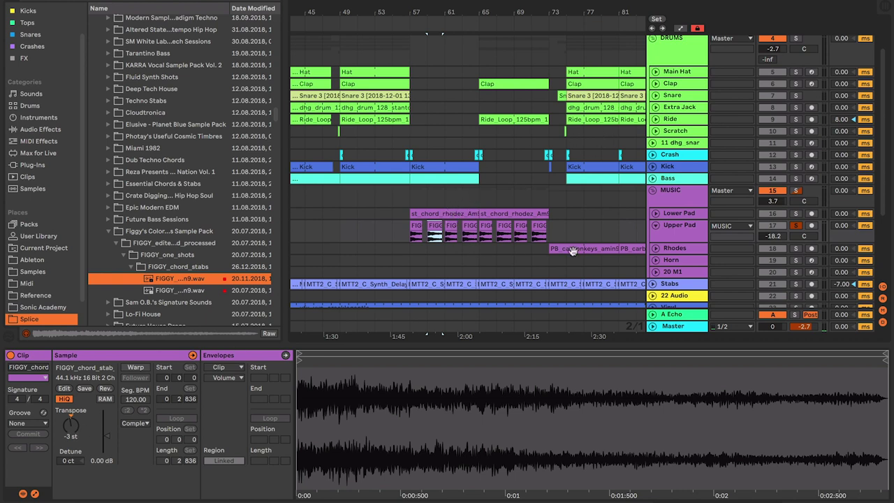
- Show automation, enlarge the Upper Pad lane, and play from bar 57 to examine its Auto Filter frequency sweep
{"action": "left_click", "coordinate": [681, 29]}
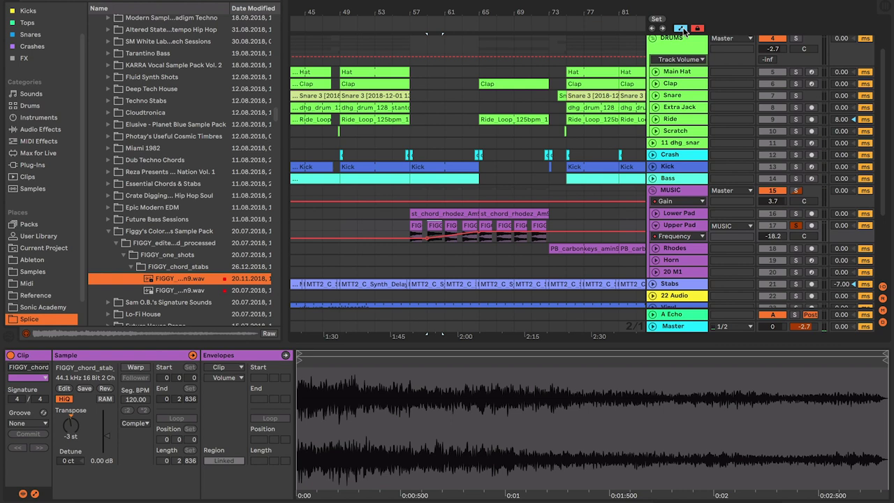
{"action": "left_click", "coordinate": [689, 227]}
{"action": "key", "text": "shift+Tab"}
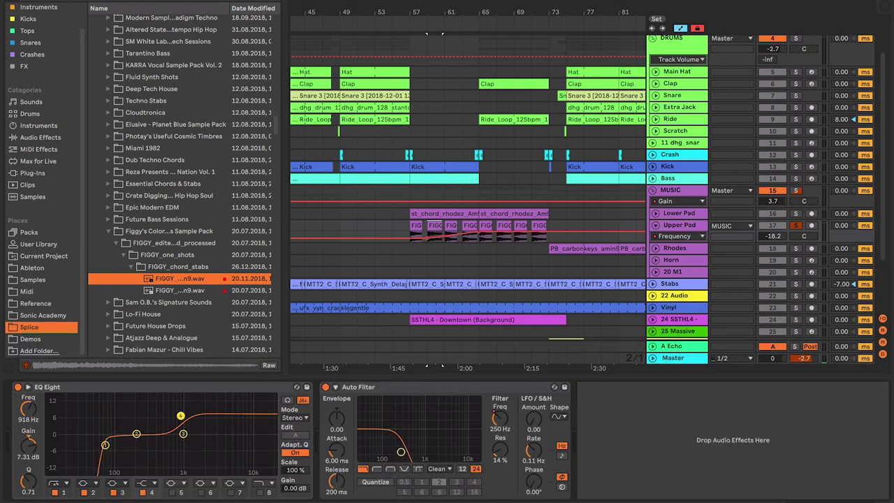
{"action": "left_click_drag", "start_coordinate": [667, 238], "coordinate": [667, 270]}
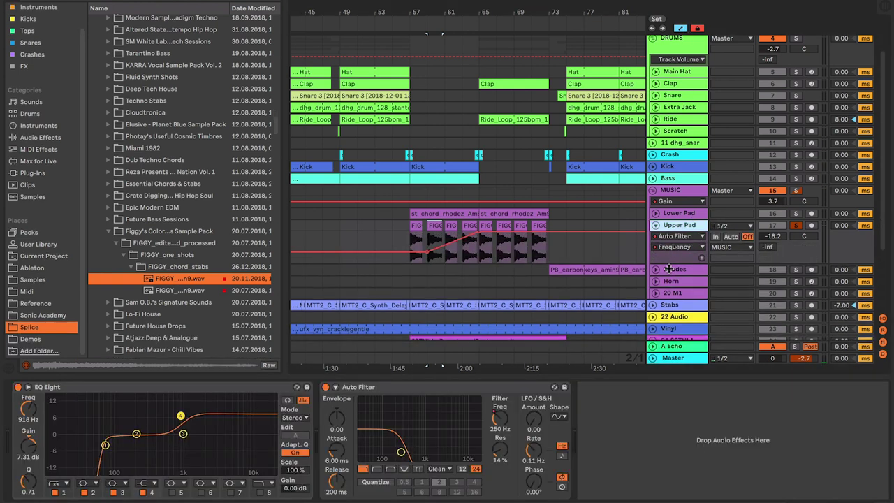
{"action": "left_click", "coordinate": [409, 246]}
{"action": "key", "text": "space"}
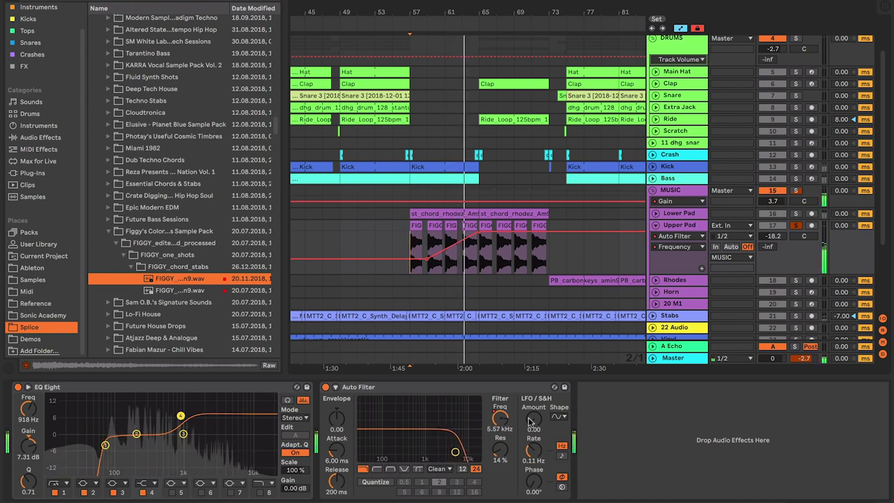
{"action": "key", "text": "space"}
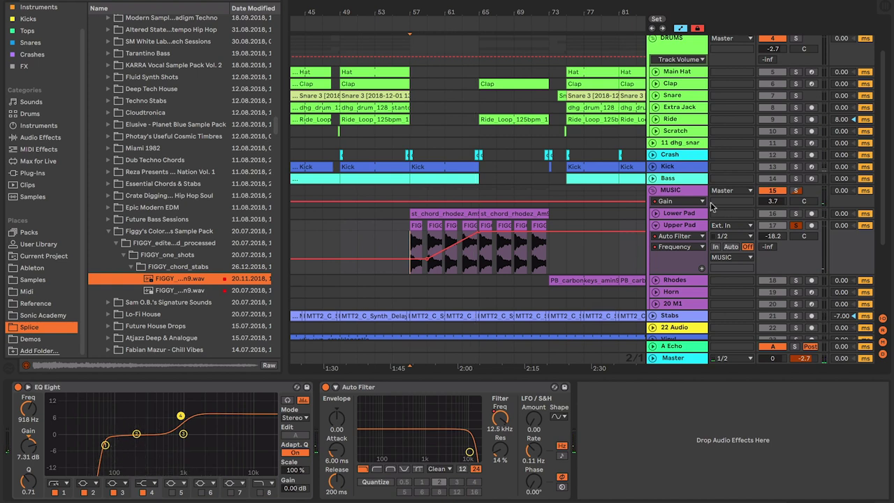
- Unsolo and fold the Upper Pad track, and play the full mix from bar 57
{"action": "left_click", "coordinate": [796, 225]}
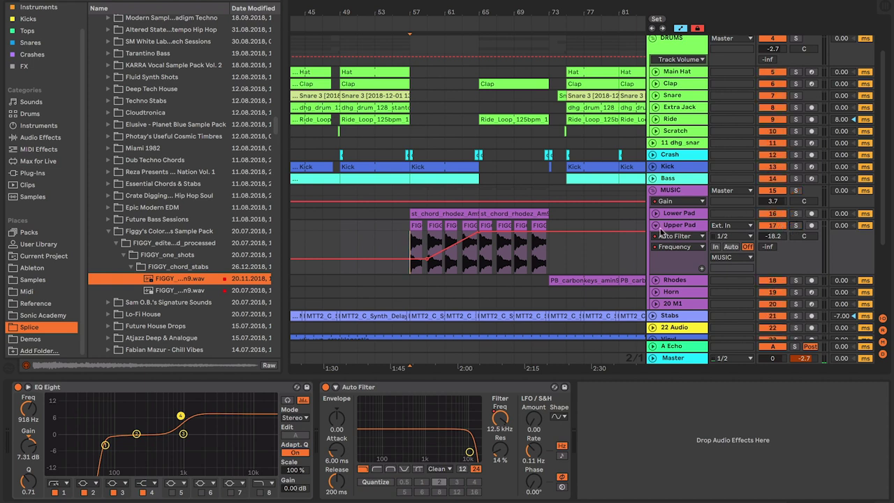
{"action": "left_click", "coordinate": [656, 225]}
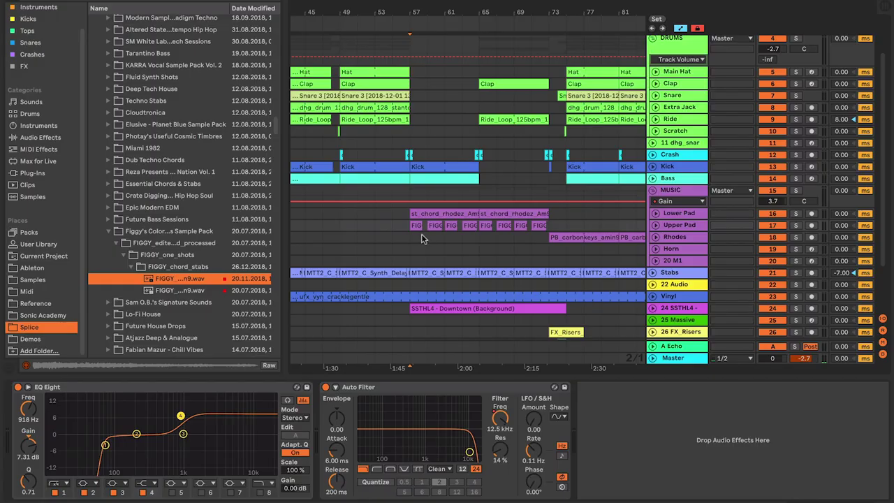
{"action": "left_click", "coordinate": [414, 237]}
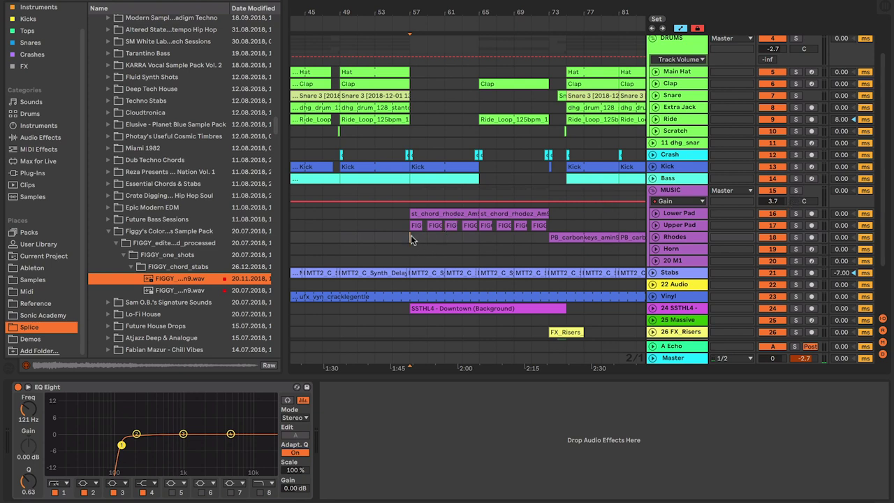
{"action": "key", "text": "space"}
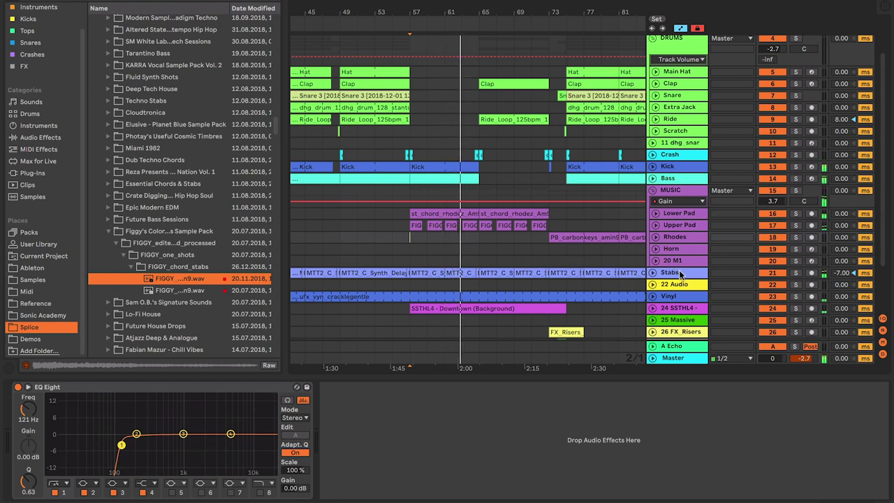
{"action": "key", "text": "space"}
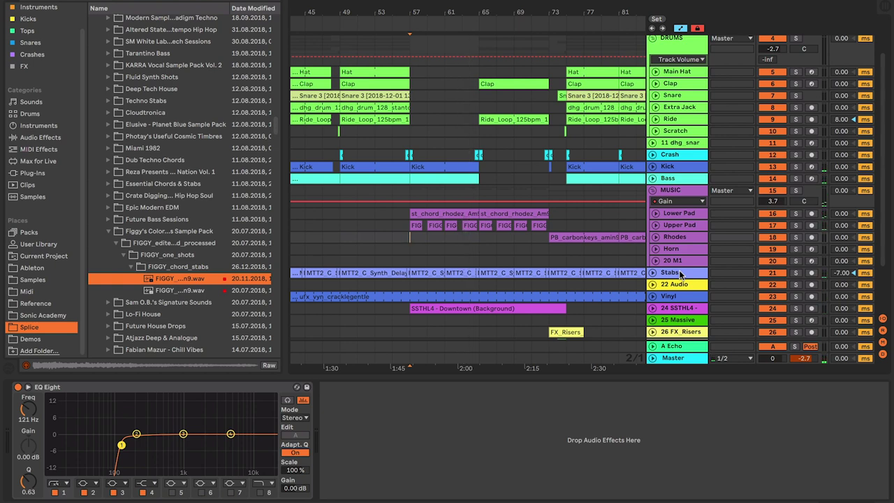
- Solo the Rhodes track and play it from bar 73 with more of the arrangement in view
{"action": "left_click_drag", "start_coordinate": [572, 13], "coordinate": [485, 18]}
{"action": "left_click", "coordinate": [677, 237]}
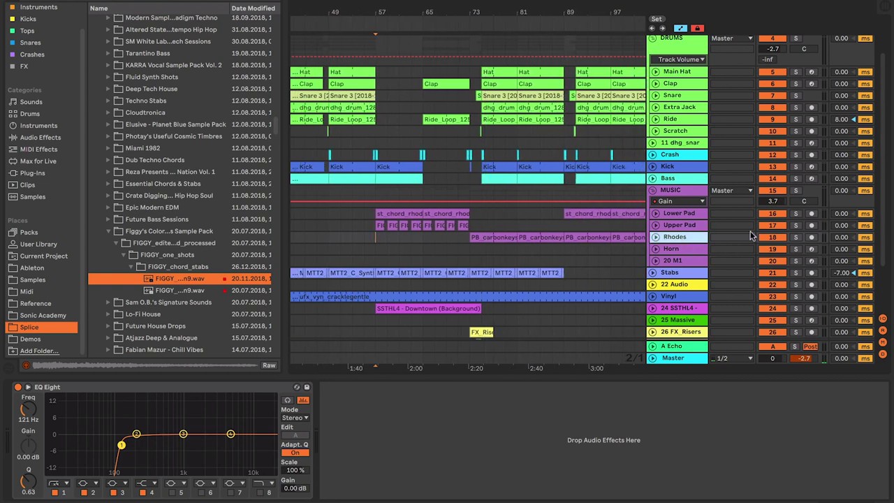
{"action": "left_click", "coordinate": [796, 238]}
{"action": "left_click", "coordinate": [471, 244]}
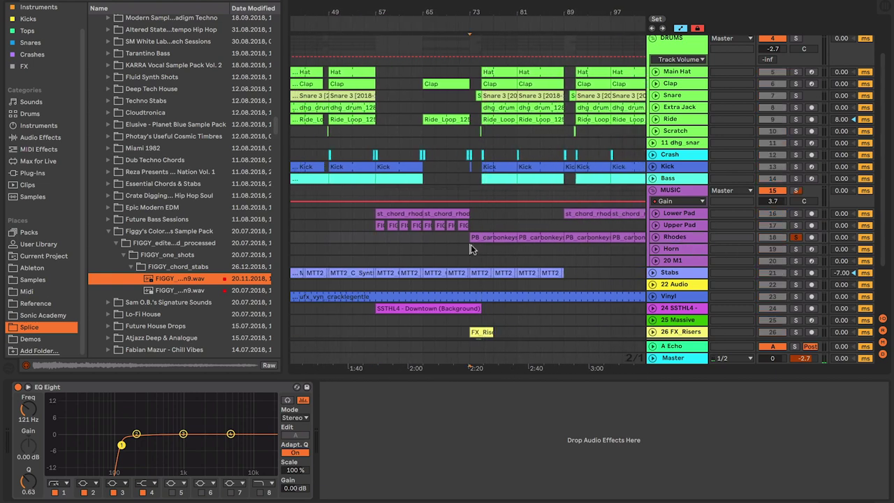
{"action": "key", "text": "space"}
- Unfold the Rhodes track with automation hidden, and locate the source sample of its clip at bar 73 in the browser
{"action": "left_click", "coordinate": [674, 238]}
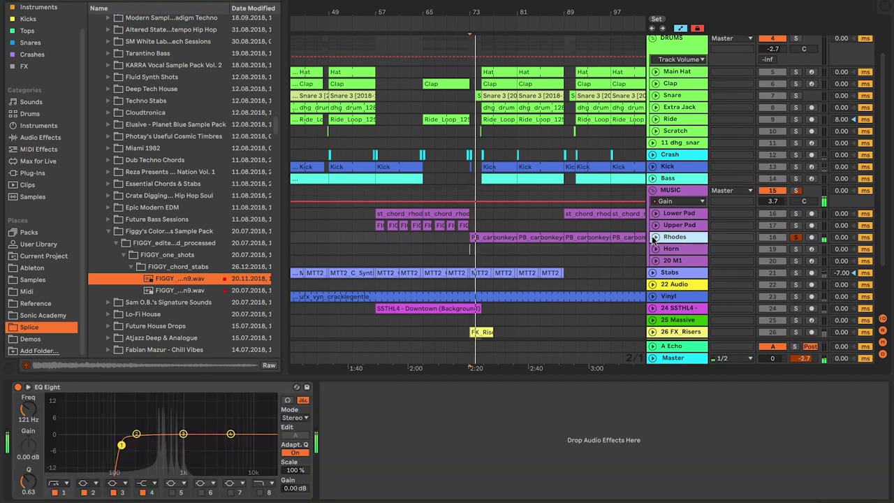
{"action": "left_click", "coordinate": [656, 237]}
{"action": "left_click", "coordinate": [681, 28]}
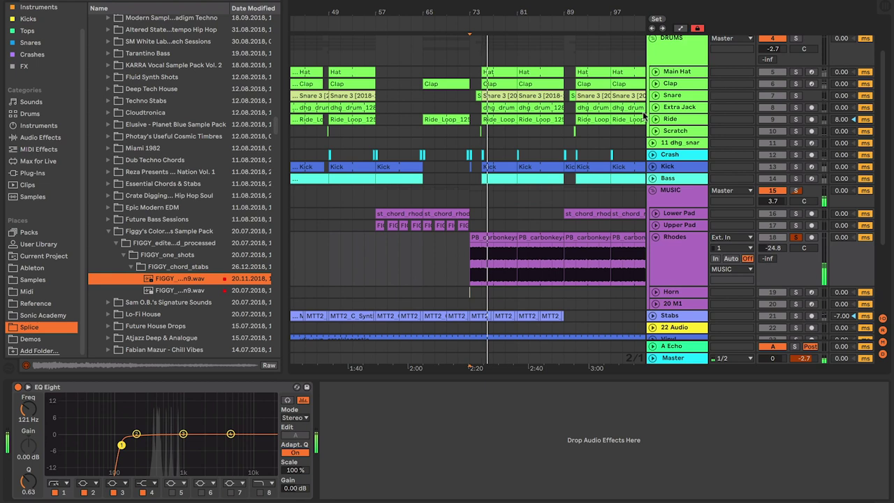
{"action": "left_click", "coordinate": [481, 240]}
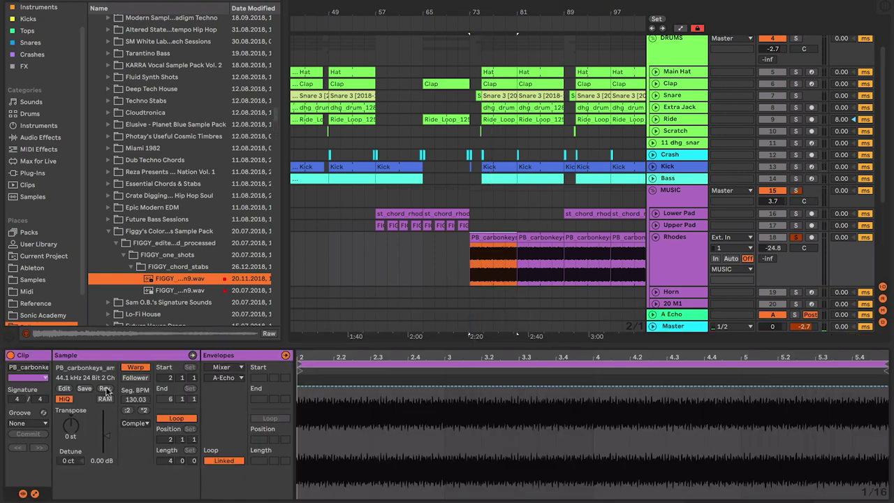
{"action": "left_click", "coordinate": [98, 383]}
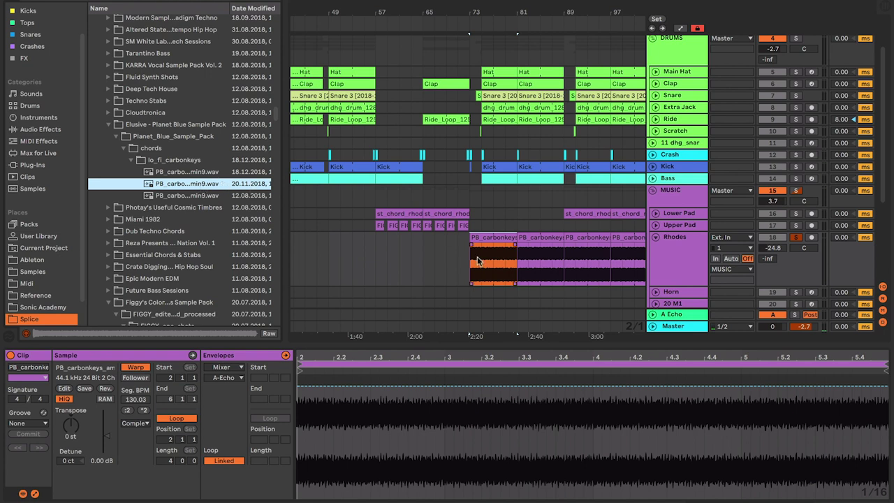
- Inspect the clip settings of the last two Upper Pad chord stabs before bar 73
{"action": "left_click_drag", "start_coordinate": [499, 13], "coordinate": [459, 145]}
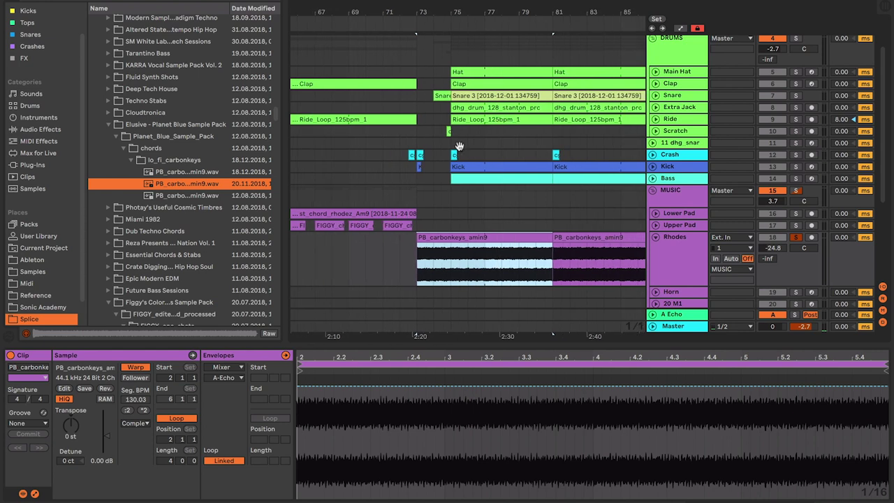
{"action": "left_click", "coordinate": [362, 225]}
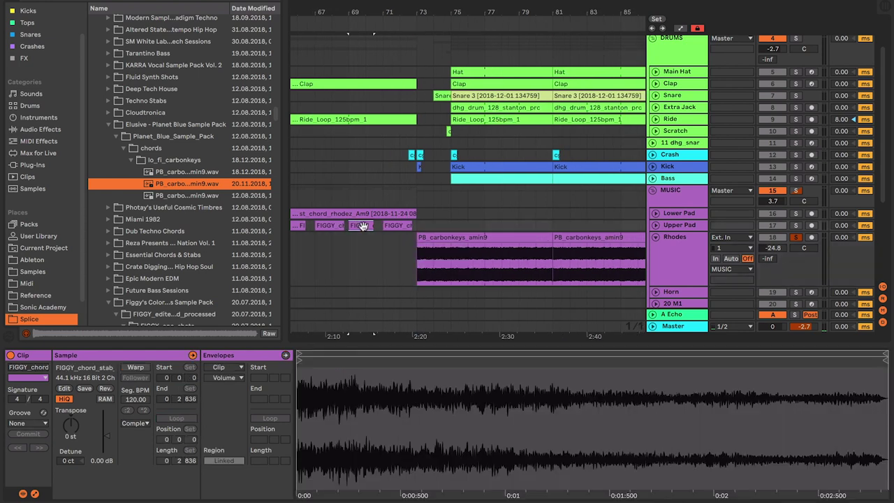
{"action": "left_click", "coordinate": [399, 226]}
- Display the Clip Transposition envelope of the Rhodes clip at bar 73 and play the clip to hear the pitch change
{"action": "left_click", "coordinate": [418, 267]}
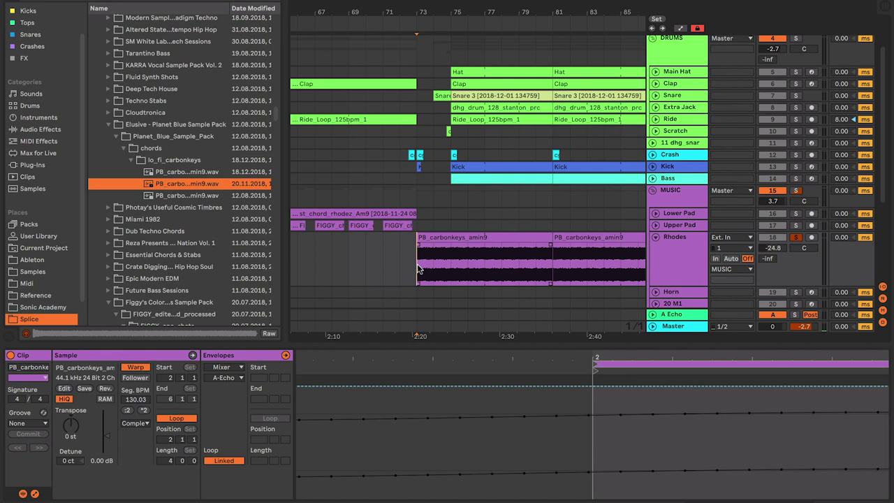
{"action": "left_click", "coordinate": [419, 269]}
{"action": "left_click", "coordinate": [427, 239]}
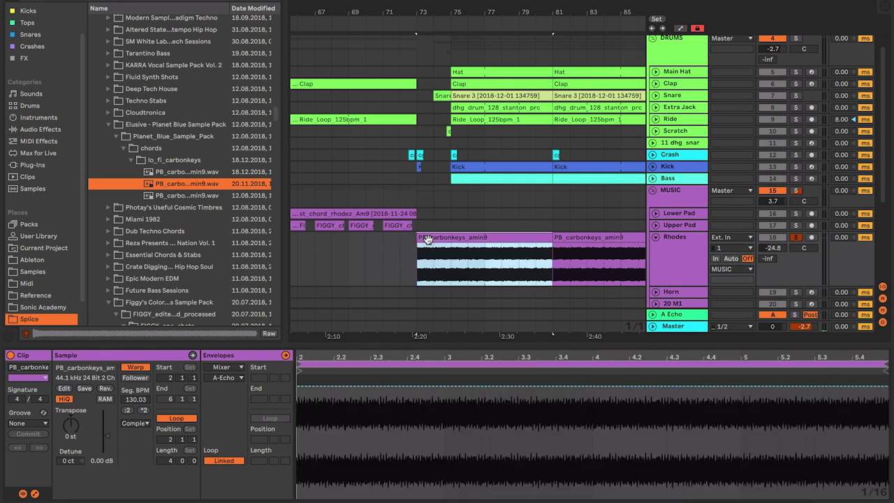
{"action": "left_click", "coordinate": [229, 368]}
{"action": "left_click", "coordinate": [229, 375]}
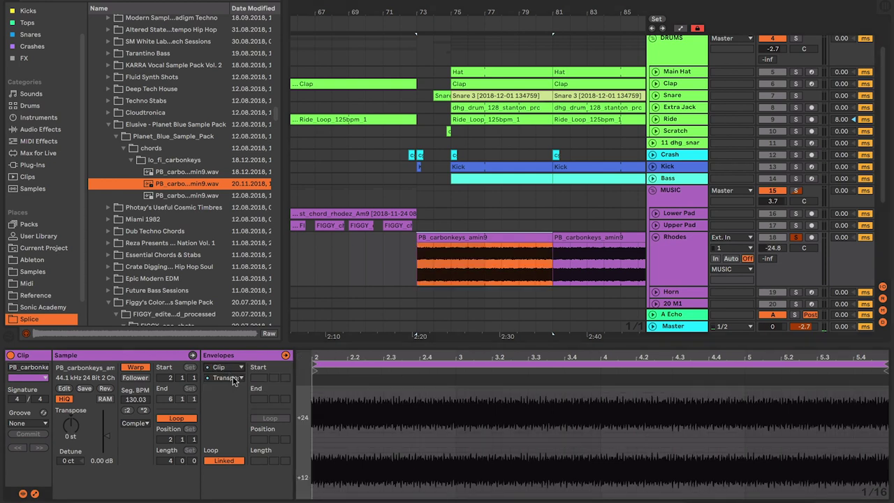
{"action": "left_click", "coordinate": [234, 379]}
{"action": "left_click", "coordinate": [242, 395]}
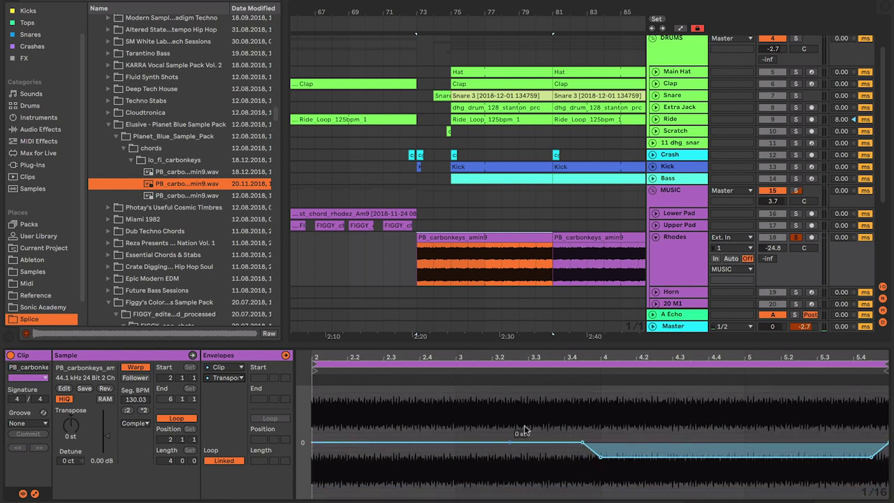
{"action": "left_click", "coordinate": [421, 263]}
{"action": "key", "text": "space"}
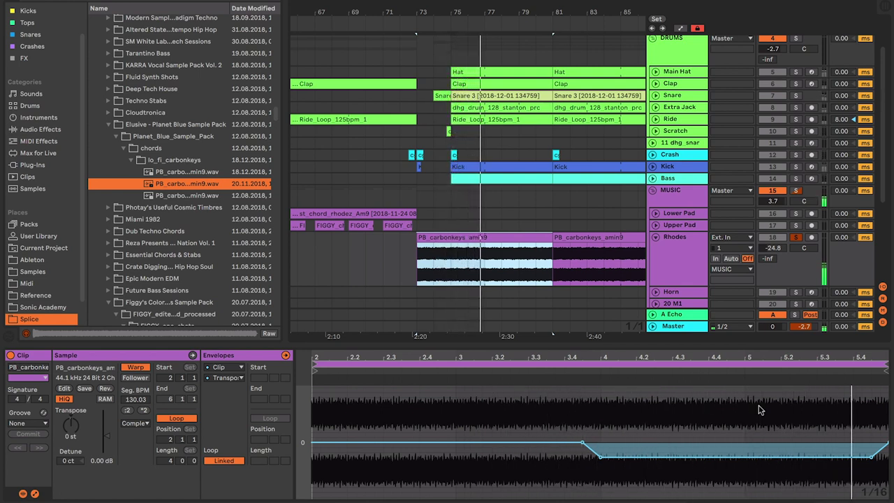
- Inspect the breakpoint values of the Rhodes clip's Transposition envelope at the pitch drop around beat 4
{"action": "mouse_move", "coordinate": [599, 457]}
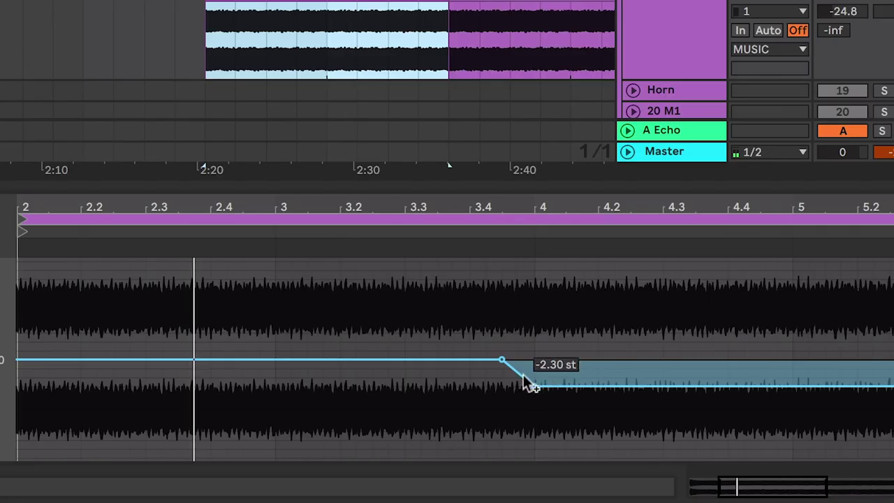
{"action": "mouse_move", "coordinate": [499, 363]}
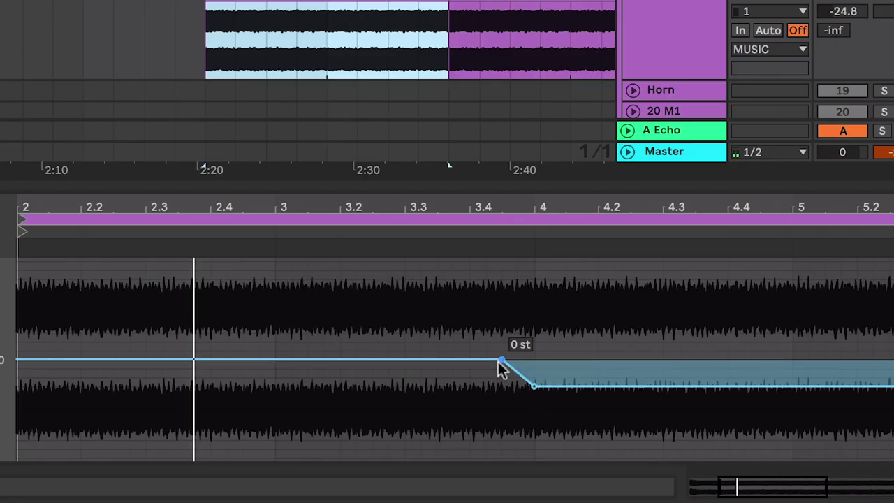
{"action": "mouse_move", "coordinate": [529, 391]}
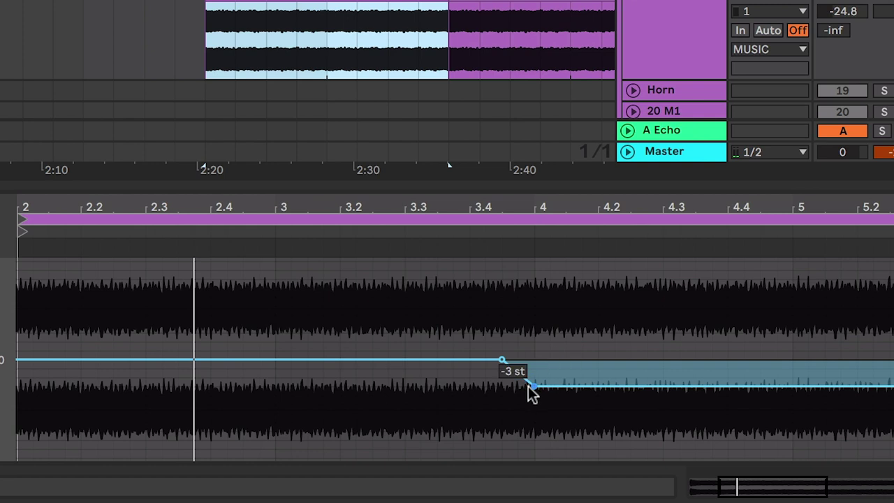
{"action": "left_click", "coordinate": [485, 235]}
{"action": "left_click", "coordinate": [402, 232]}
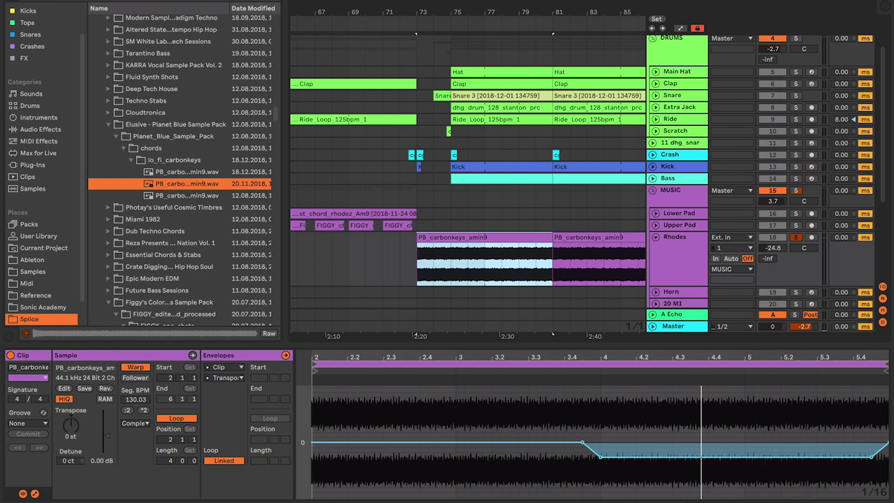
- Show the whole track list with the Stabs track unfolded, then solo Stabs and play it from bar 73
{"action": "key", "text": "ctrl+alt+l"}
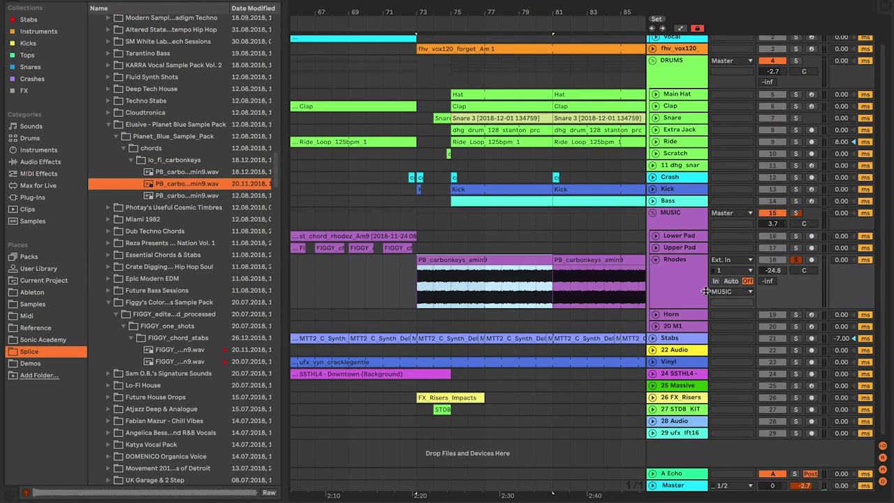
{"action": "key", "text": "alt+u"}
{"action": "key", "text": "minus"}
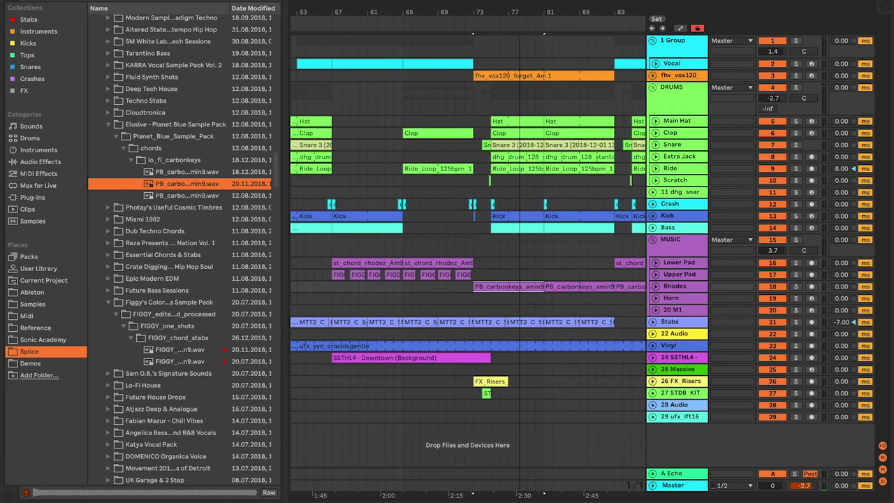
{"action": "left_click", "coordinate": [655, 322]}
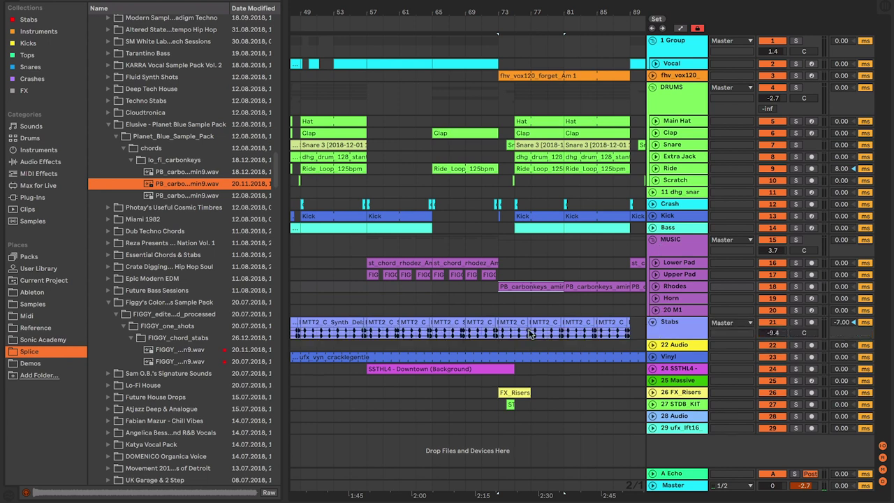
{"action": "left_click", "coordinate": [676, 337]}
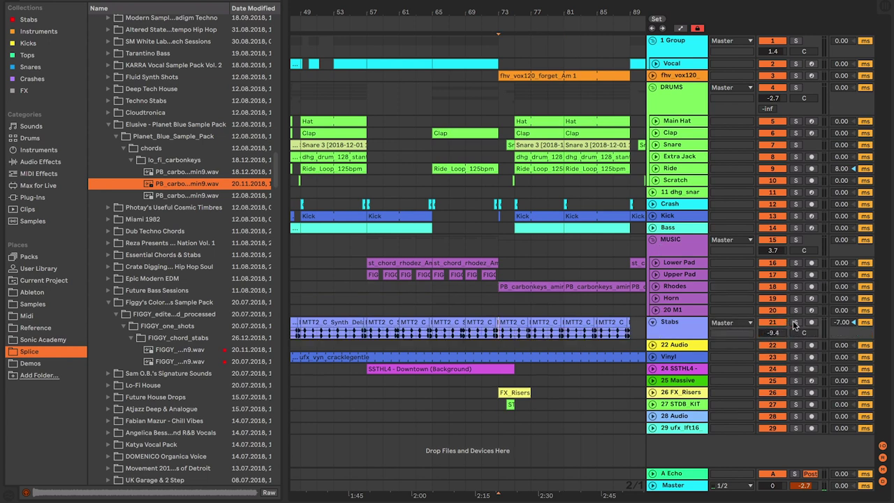
{"action": "left_click", "coordinate": [795, 323]}
{"action": "key", "text": "space"}
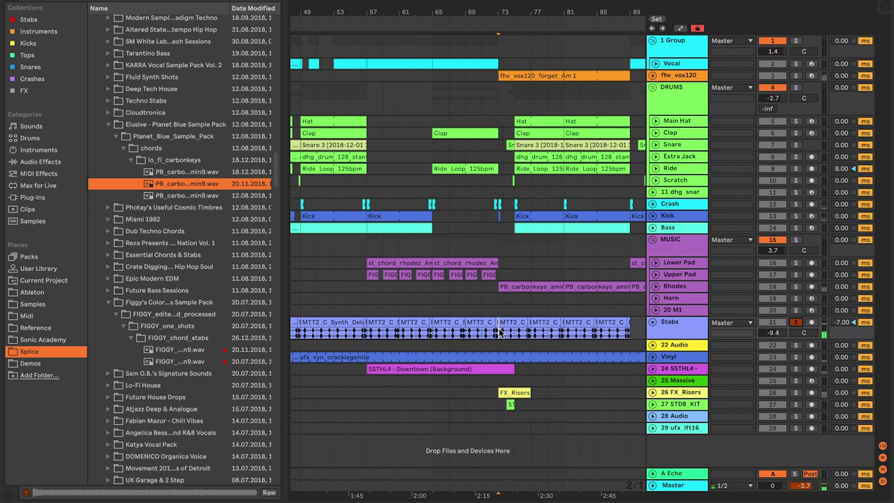
- Play the Stabs pattern from bar 73 to 77 with its waveform enlarged and the browser hidden
{"action": "left_click_drag", "start_coordinate": [500, 334], "coordinate": [534, 337]}
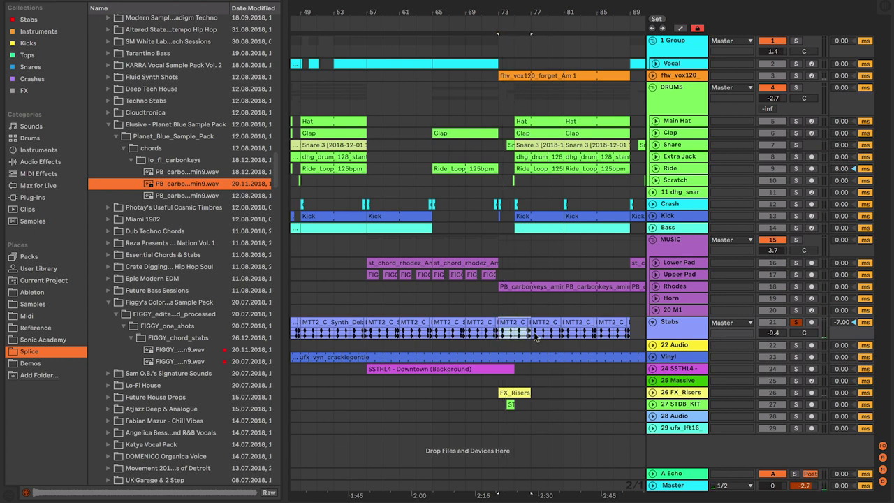
{"action": "key", "text": "z"}
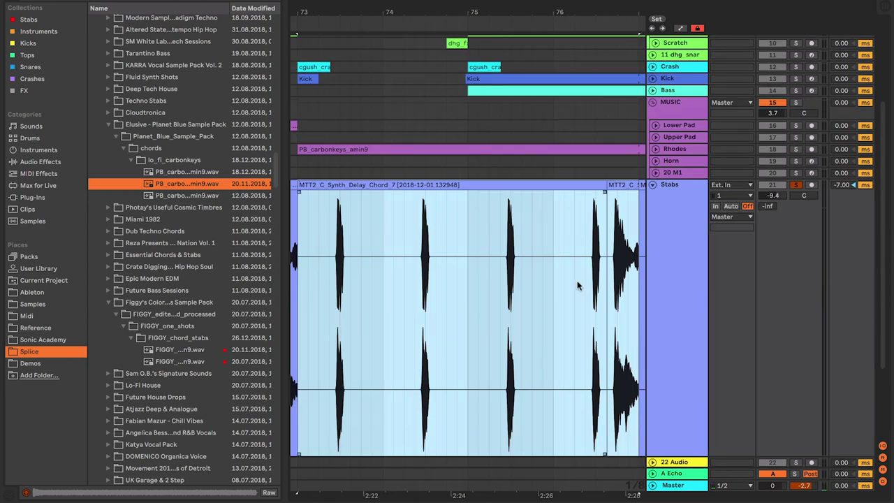
{"action": "key", "text": "ctrl+alt+b"}
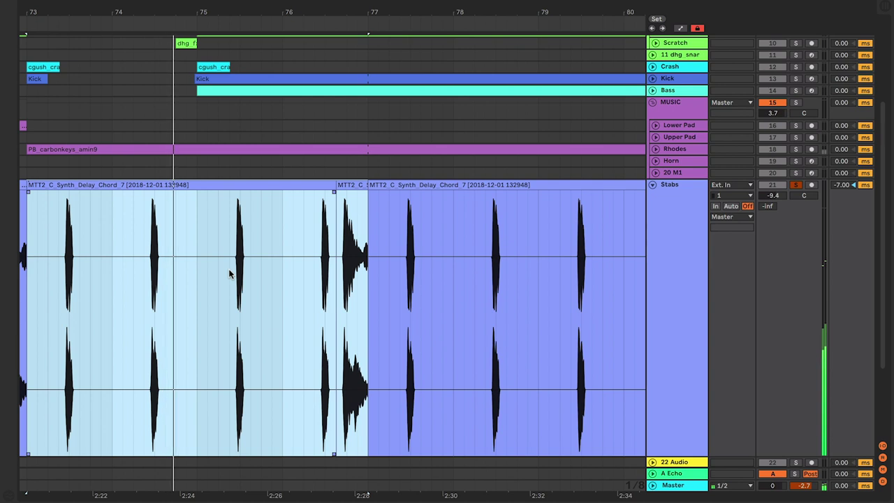
- Play the short Stabs clip just before bar 77 on its own and display its clip settings
{"action": "left_click", "coordinate": [336, 264]}
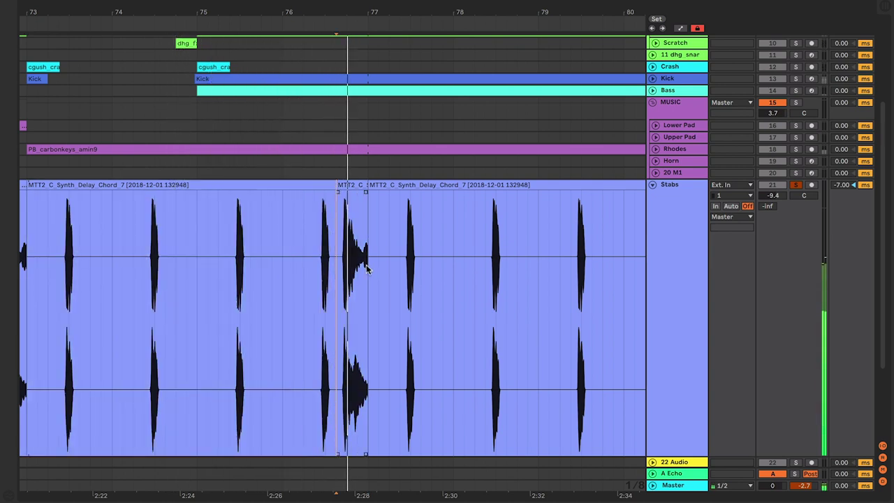
{"action": "left_click", "coordinate": [352, 186]}
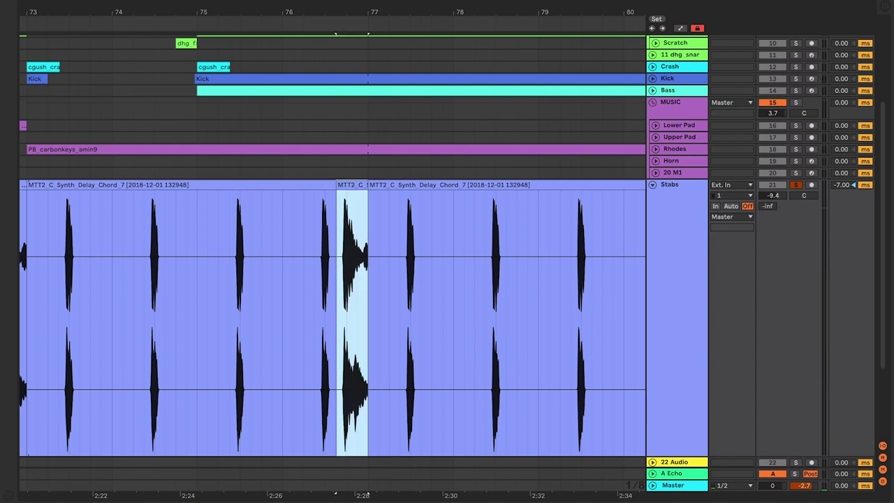
{"action": "double_click", "coordinate": [674, 472]}
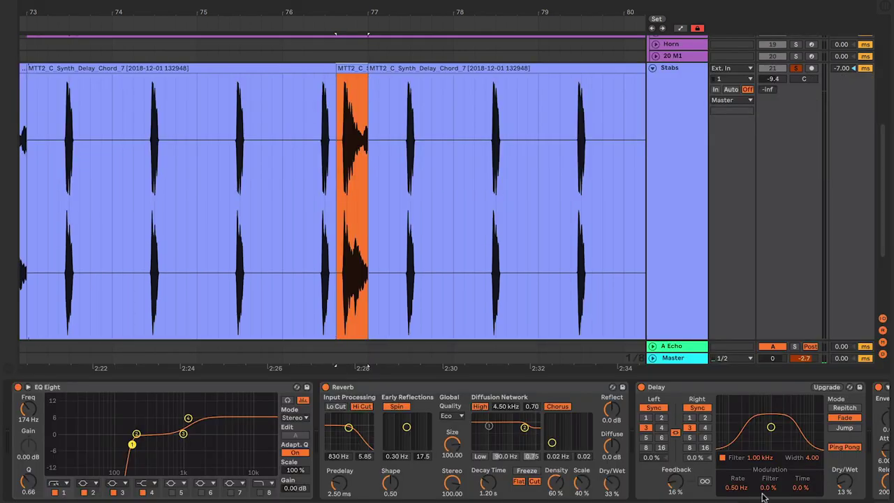
{"action": "key", "text": "shift+Tab"}
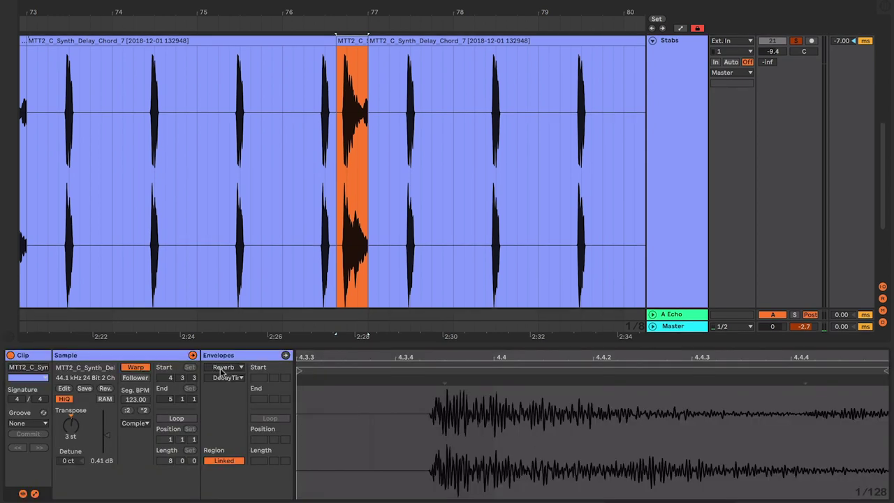
- Preview the consolidated MTT2_C_Synth_Delay samples in the current project's Processed folder
{"action": "left_click", "coordinate": [96, 377]}
{"action": "left_click", "coordinate": [183, 163]}
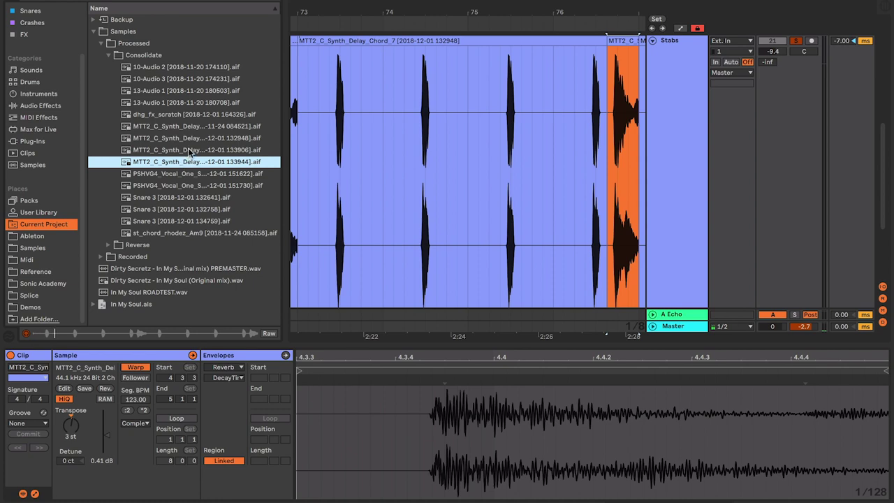
{"action": "left_click", "coordinate": [189, 151]}
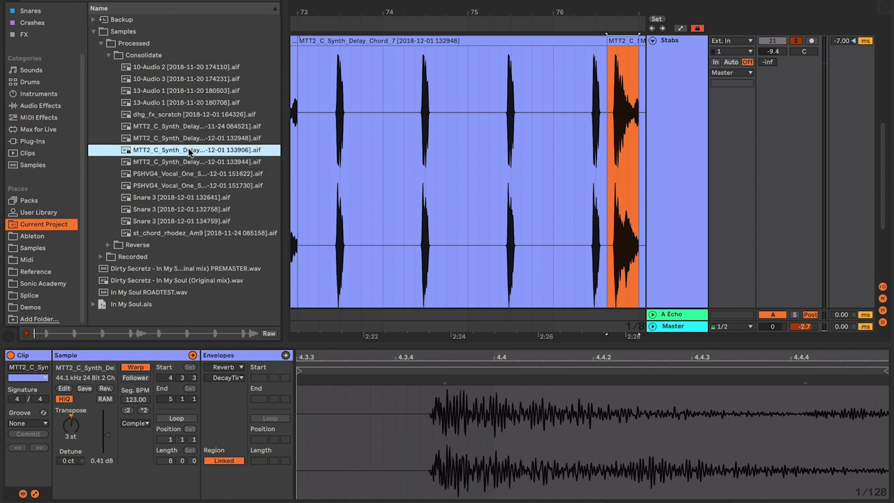
{"action": "left_click", "coordinate": [193, 127]}
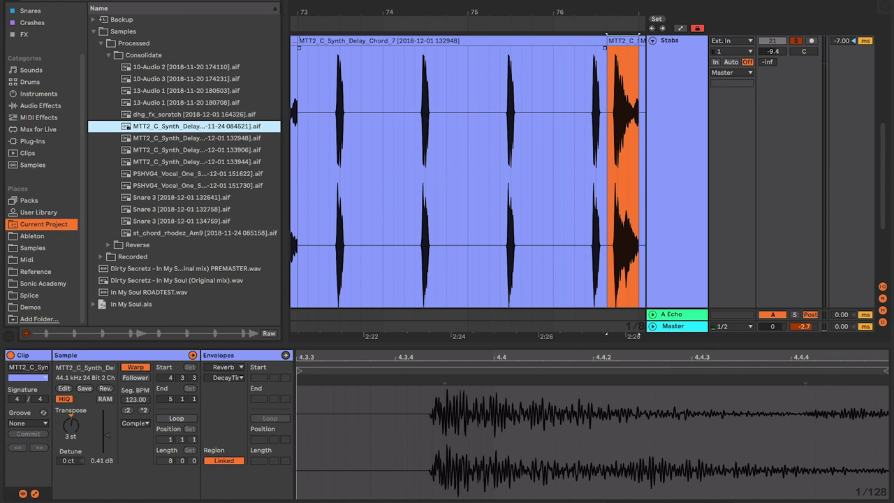
- Examine the Stabs track's effect chain from EQ Eight through Reverb, Delay and Auto Filter to LFOTool and Ozone
{"action": "key", "text": "minus"}
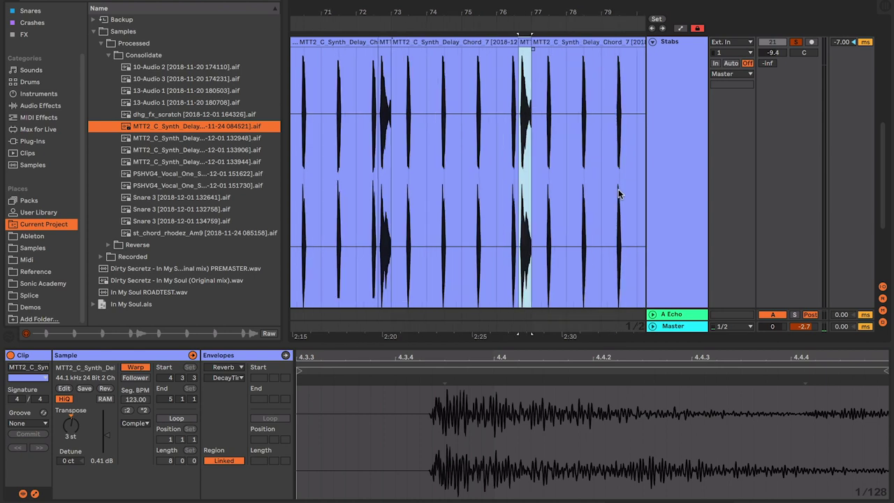
{"action": "key", "text": "x"}
{"action": "left_click_drag", "start_coordinate": [590, 9], "coordinate": [590, 2]}
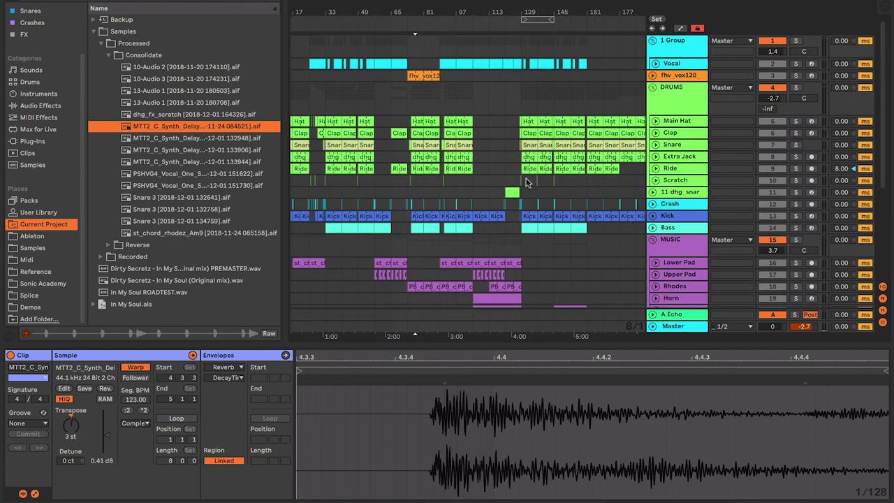
{"action": "scroll", "coordinate": [527, 183], "scroll_direction": "down", "scroll_amount": 4}
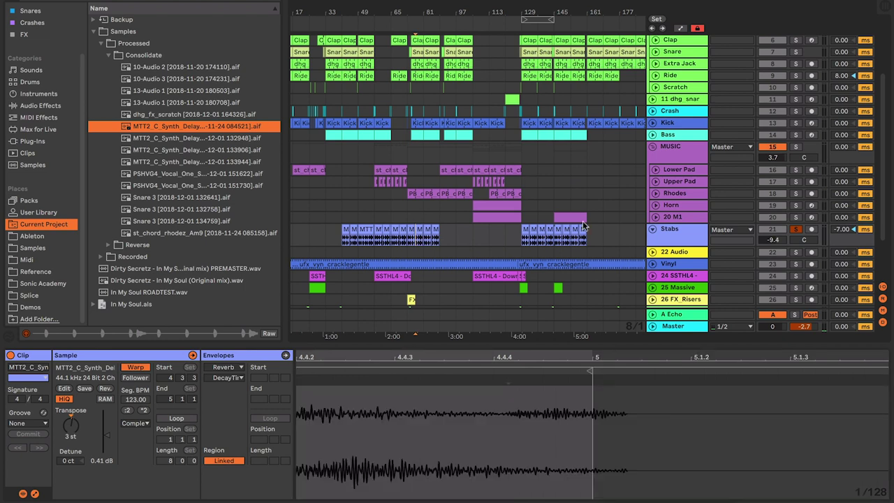
{"action": "left_click", "coordinate": [676, 233]}
{"action": "key", "text": "shift+Tab"}
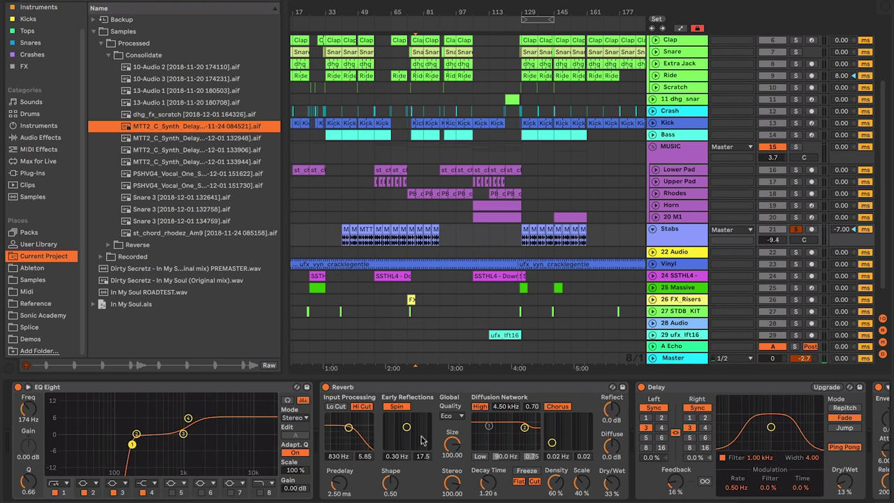
{"action": "scroll", "coordinate": [422, 438], "scroll_direction": "right", "scroll_amount": 2}
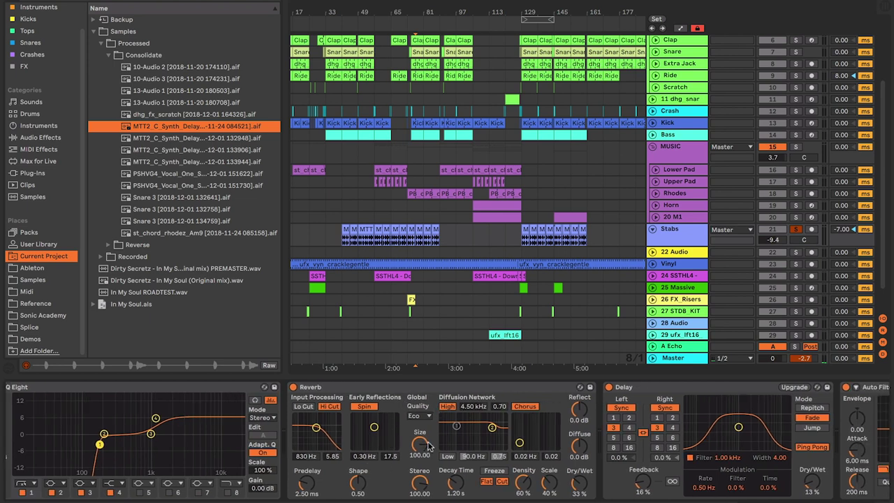
{"action": "scroll", "coordinate": [429, 445], "scroll_direction": "right", "scroll_amount": 2}
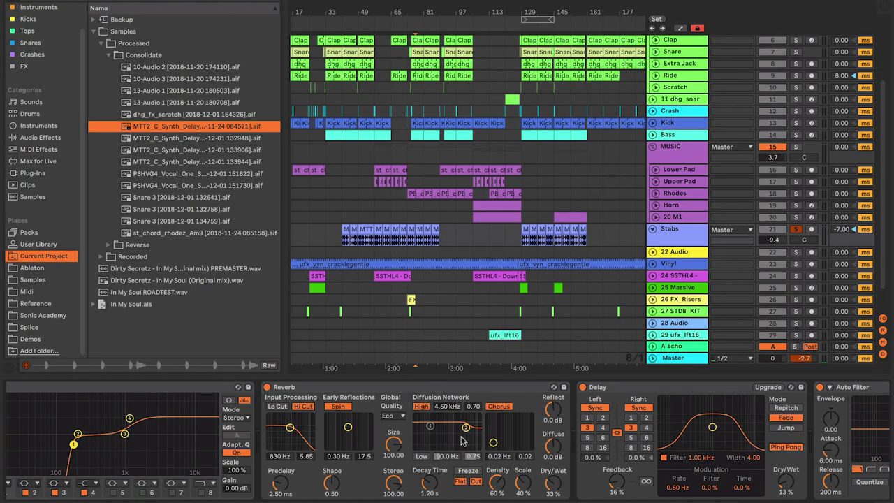
{"action": "scroll", "coordinate": [460, 440], "scroll_direction": "right", "scroll_amount": 3}
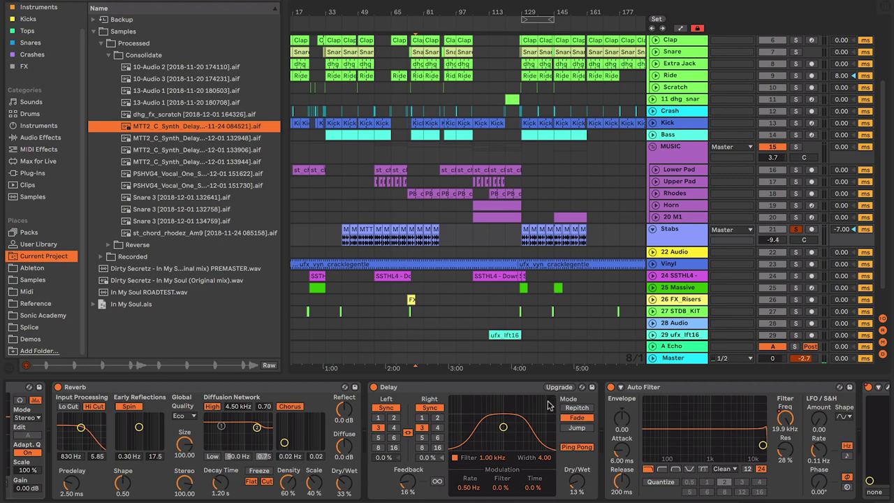
{"action": "scroll", "coordinate": [548, 401], "scroll_direction": "down", "scroll_amount": 5}
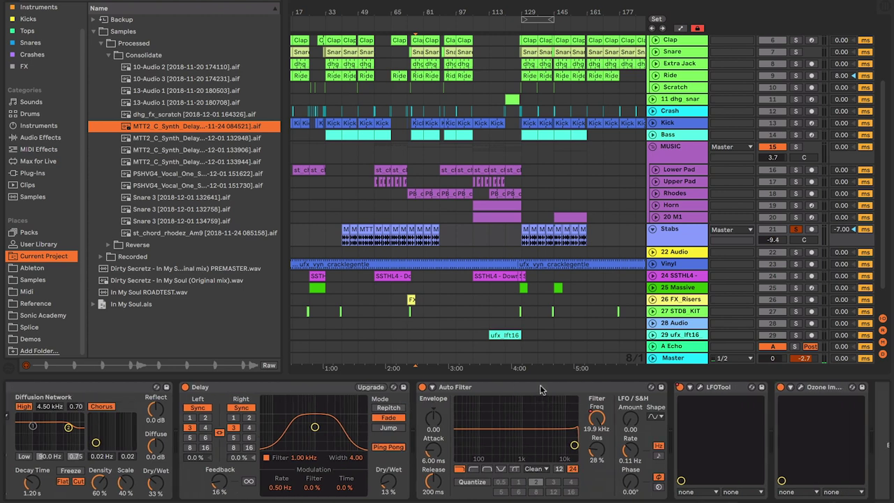
- Enlarge the Stabs track and display its Auto Filter Frequency automation across the full arrangement
{"action": "left_click", "coordinate": [541, 390]}
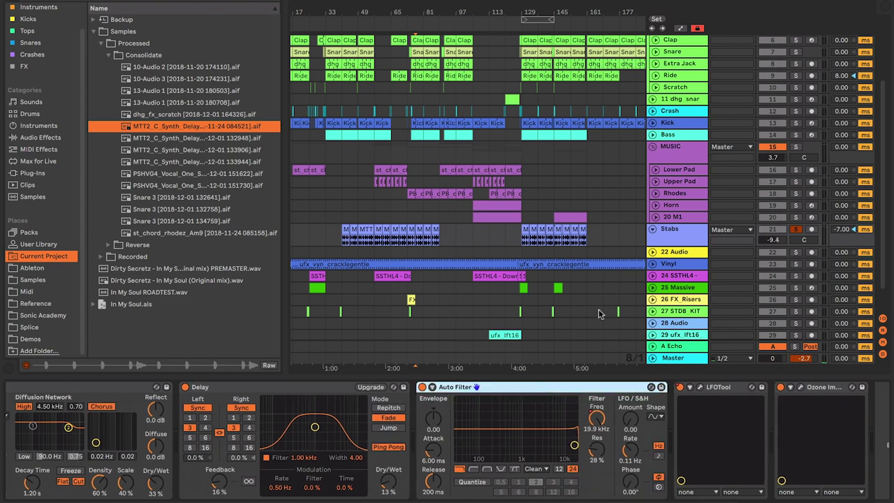
{"action": "left_click_drag", "start_coordinate": [669, 244], "coordinate": [671, 275]}
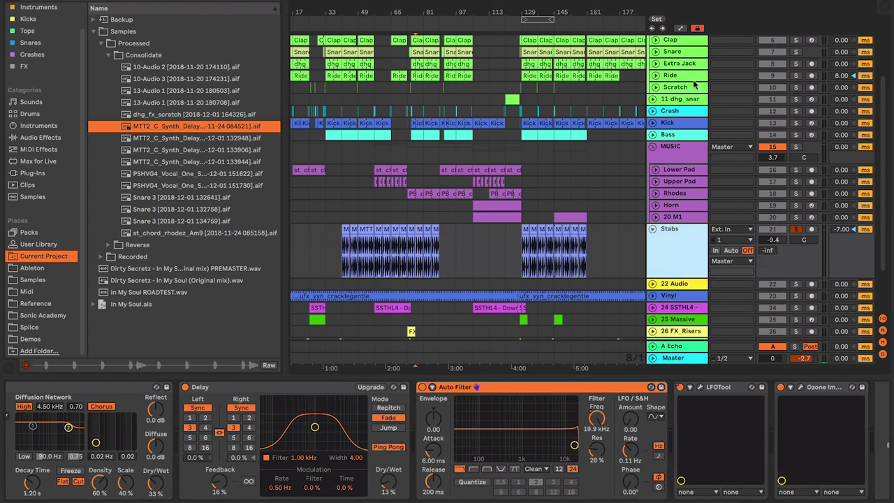
{"action": "left_click", "coordinate": [684, 31]}
{"action": "left_click_drag", "start_coordinate": [566, 20], "coordinate": [416, 72]}
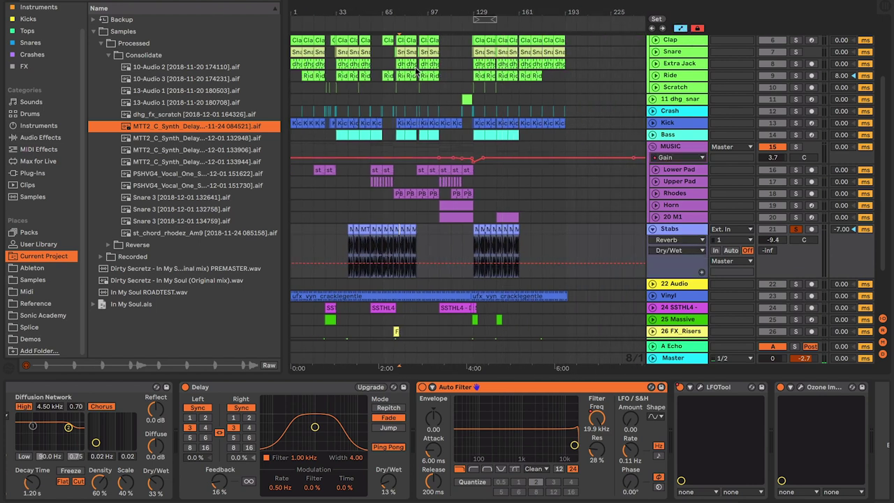
{"action": "right_click", "coordinate": [597, 419]}
{"action": "left_click", "coordinate": [605, 425]}
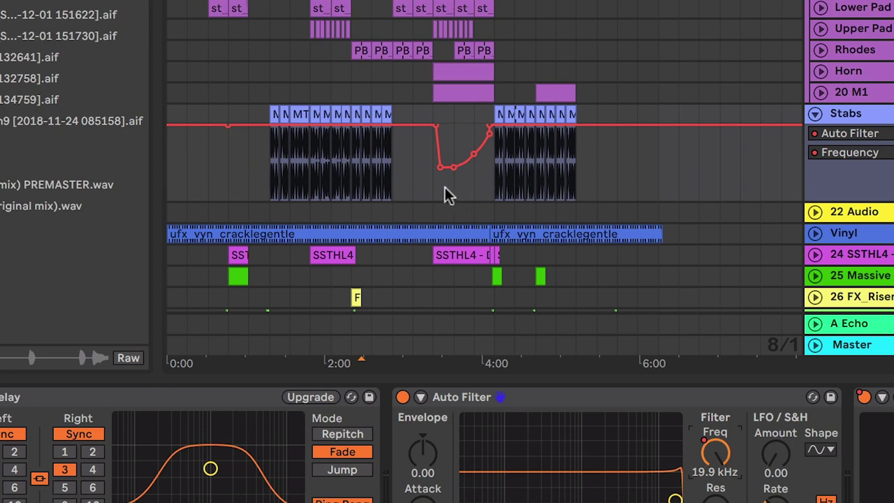
- Examine the Auto Filter Frequency dip in the gap between the two blocks of Stabs clips, and fold the track
{"action": "left_click_drag", "start_coordinate": [432, 190], "coordinate": [492, 174]}
{"action": "left_click", "coordinate": [473, 119]}
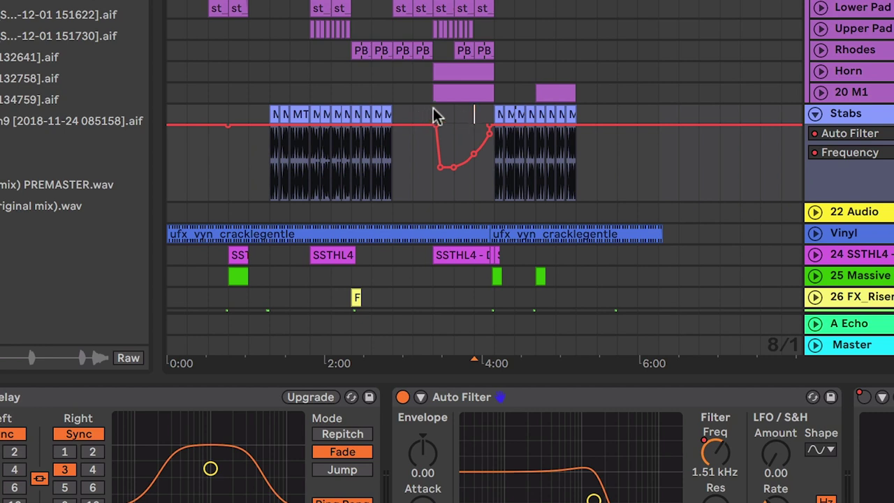
{"action": "left_click_drag", "start_coordinate": [433, 115], "coordinate": [494, 114]}
{"action": "left_click", "coordinate": [815, 114]}
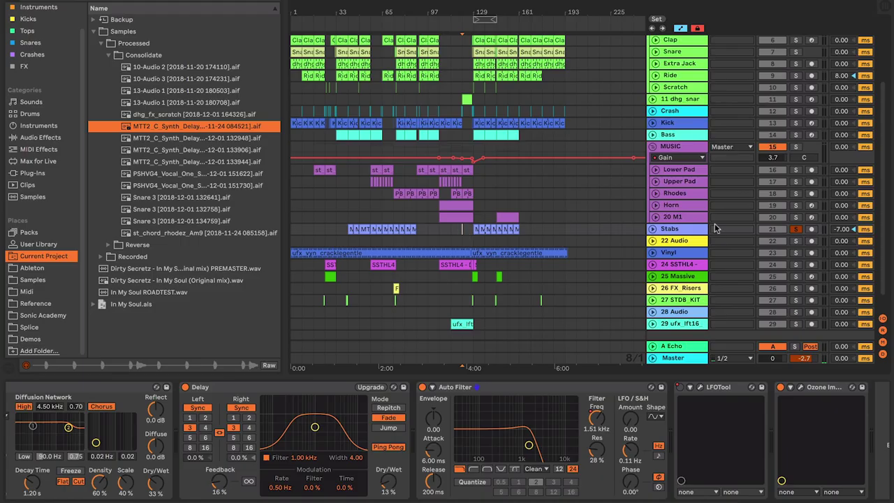
- Unfold the Vinyl track, hide the arrangement's automation to examine its vinyl crackle clips, and fold it again
{"action": "left_click", "coordinate": [676, 252]}
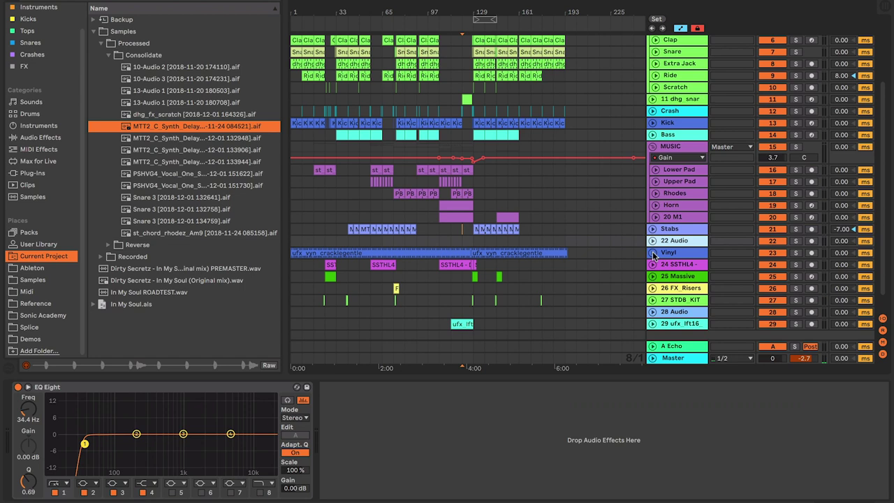
{"action": "left_click", "coordinate": [653, 254]}
{"action": "left_click", "coordinate": [668, 268]}
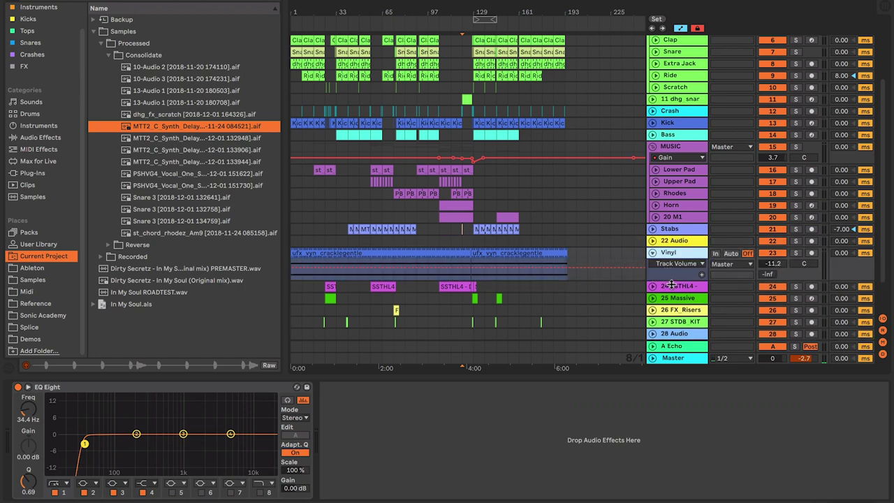
{"action": "left_click", "coordinate": [680, 28]}
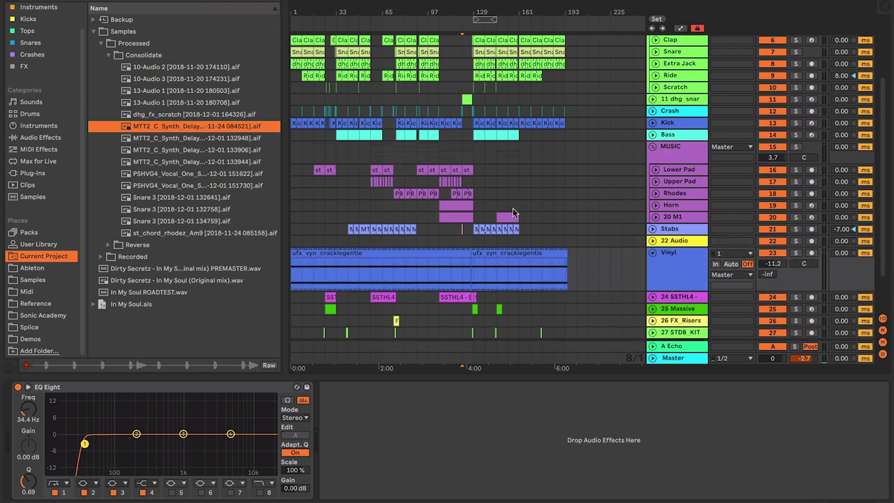
{"action": "left_click", "coordinate": [484, 271]}
{"action": "left_click", "coordinate": [652, 253]}
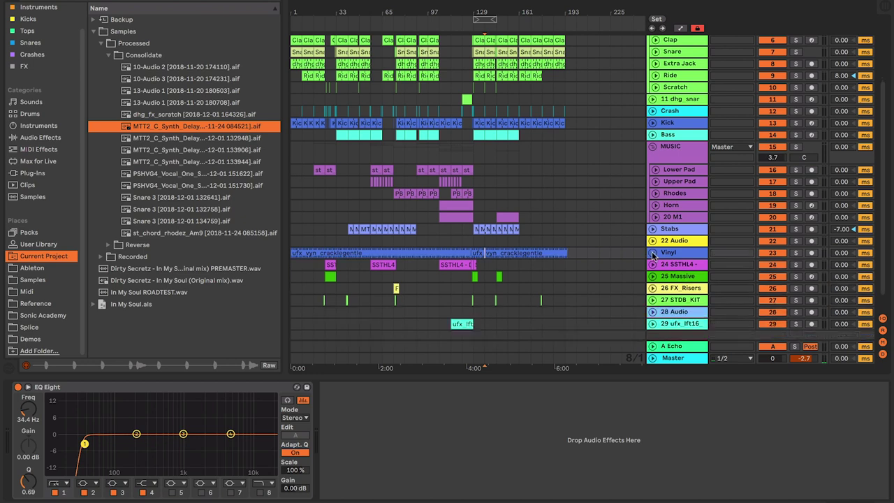
{"action": "left_click", "coordinate": [662, 255]}
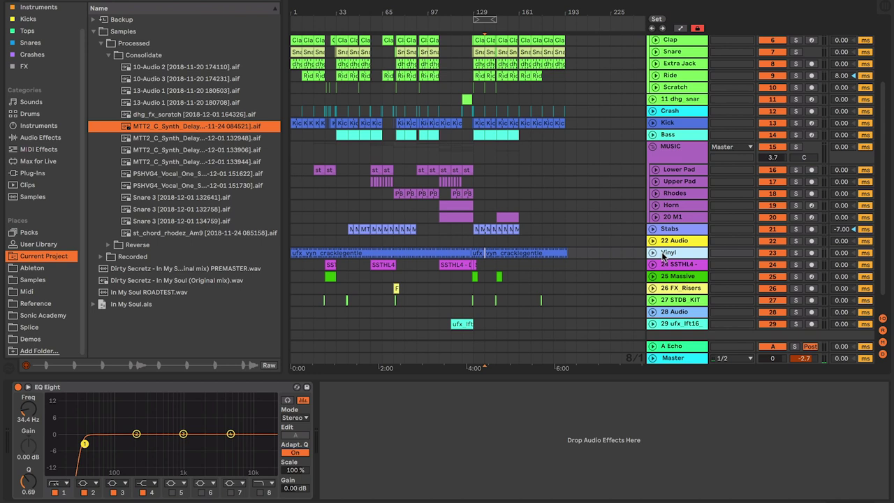
- Unfold and solo the SSTHL4 track, and audition its Downtown (Background) clip from the start of the breakdown at bar 105
{"action": "left_click", "coordinate": [653, 265]}
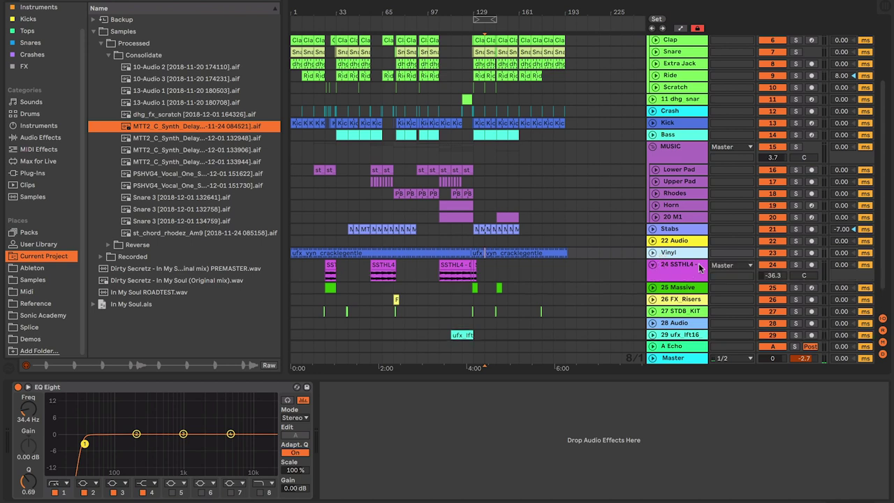
{"action": "left_click", "coordinate": [700, 267]}
{"action": "left_click", "coordinate": [796, 266]}
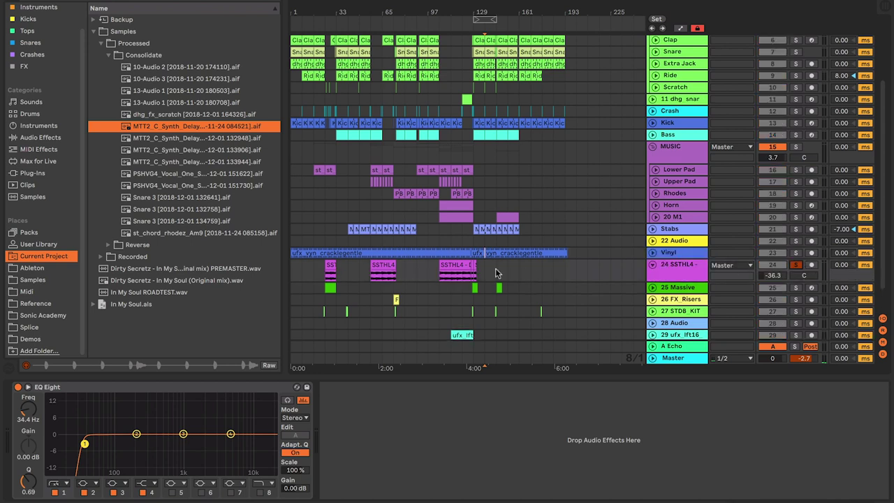
{"action": "left_click", "coordinate": [441, 276]}
{"action": "key", "text": "space"}
{"action": "scroll", "coordinate": [444, 277], "scroll_direction": "up", "scroll_amount": 3}
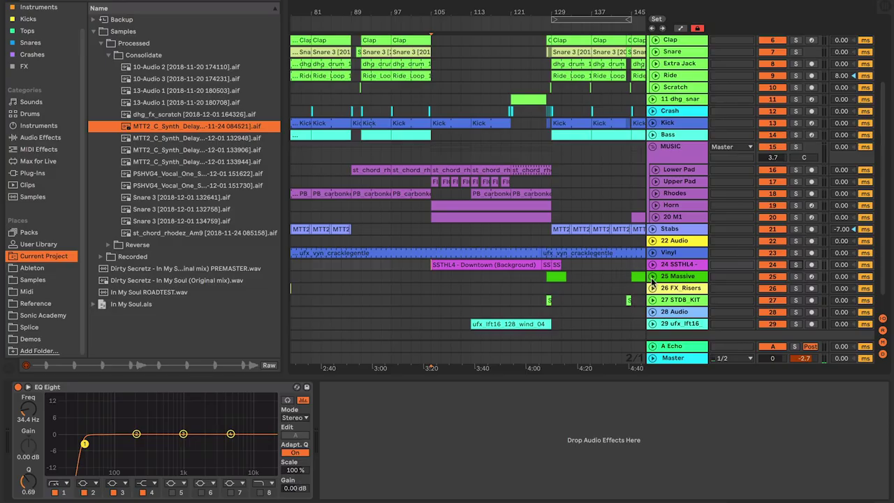
- Unfold the 25 Massive track and audition its clip from bar 128, first in the mix and again soloed
{"action": "left_click", "coordinate": [653, 277]}
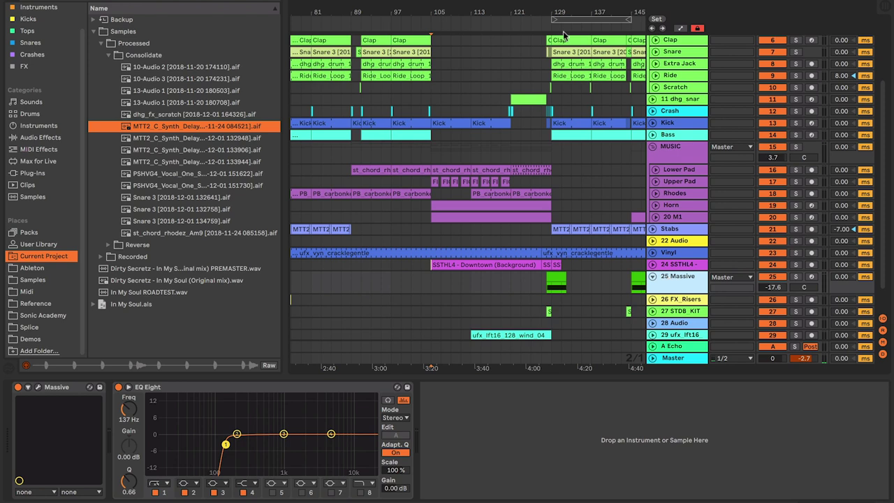
{"action": "left_click_drag", "start_coordinate": [558, 8], "coordinate": [408, 56]}
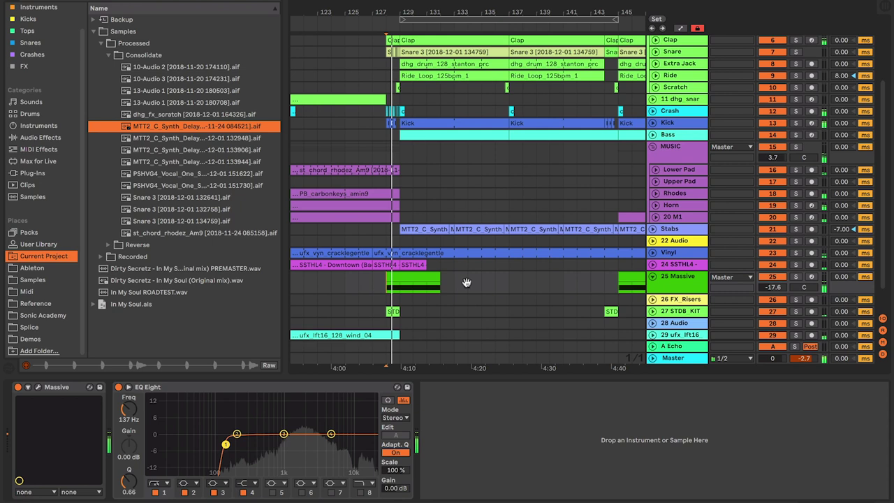
{"action": "key", "text": "s"}
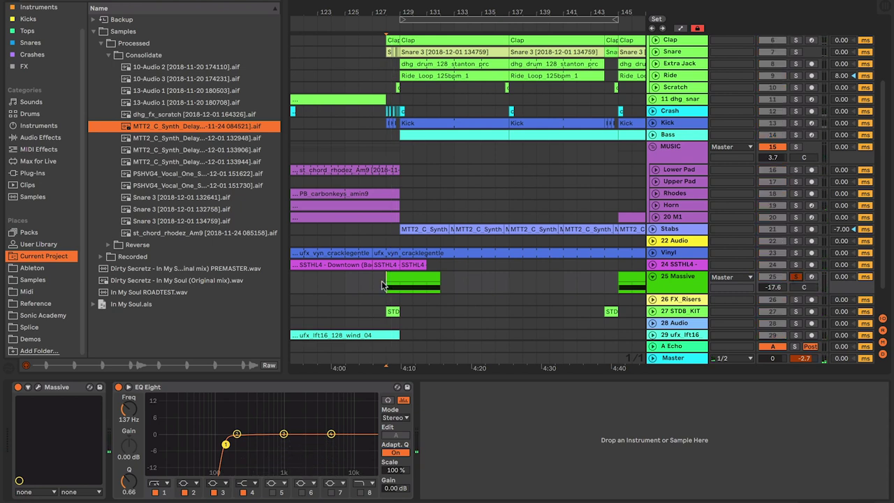
{"action": "key", "text": "space"}
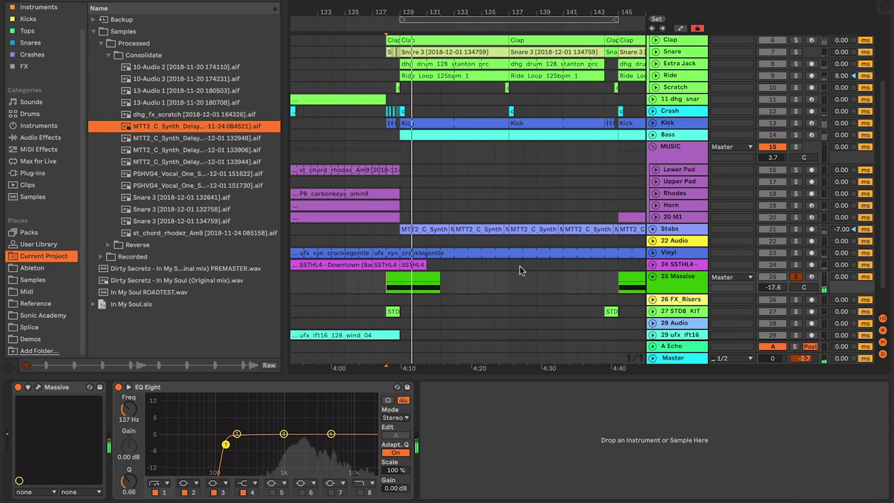
{"action": "key", "text": "space"}
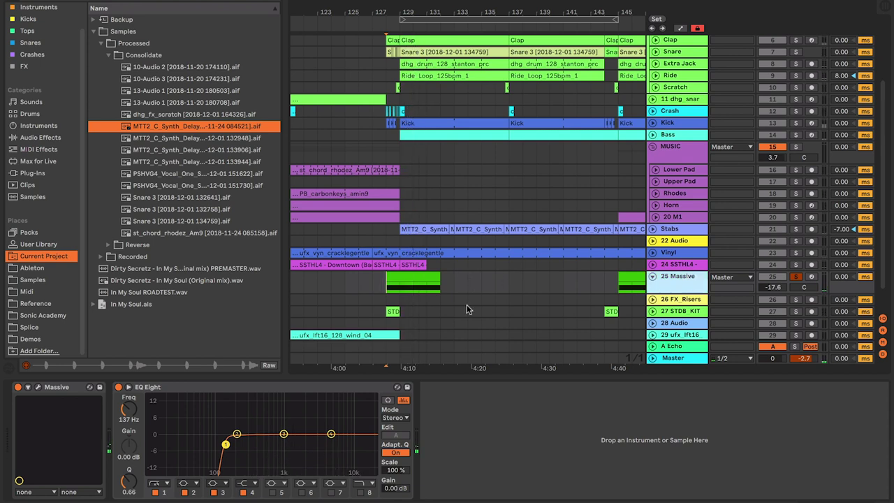
- Open the Massive synth on track 25 and examine its loaded FX_ClassicHouse_Swirl_SH preset and the preset list
{"action": "left_click", "coordinate": [38, 388]}
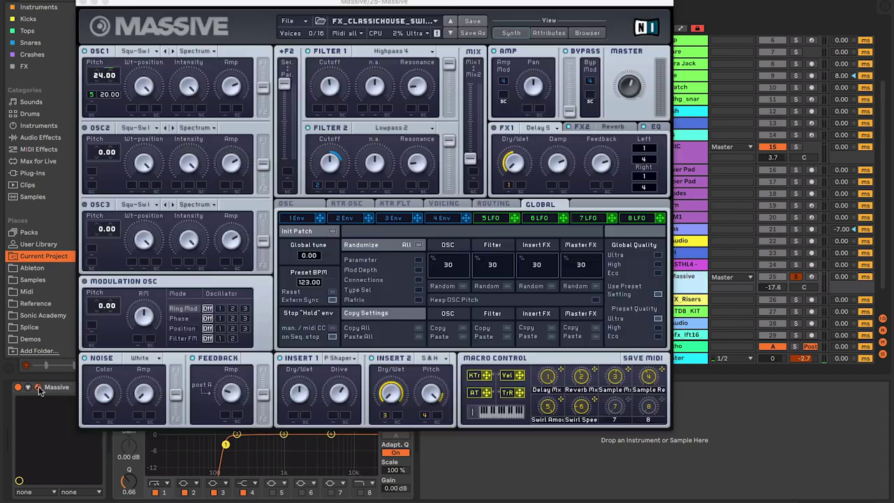
{"action": "left_click", "coordinate": [395, 23]}
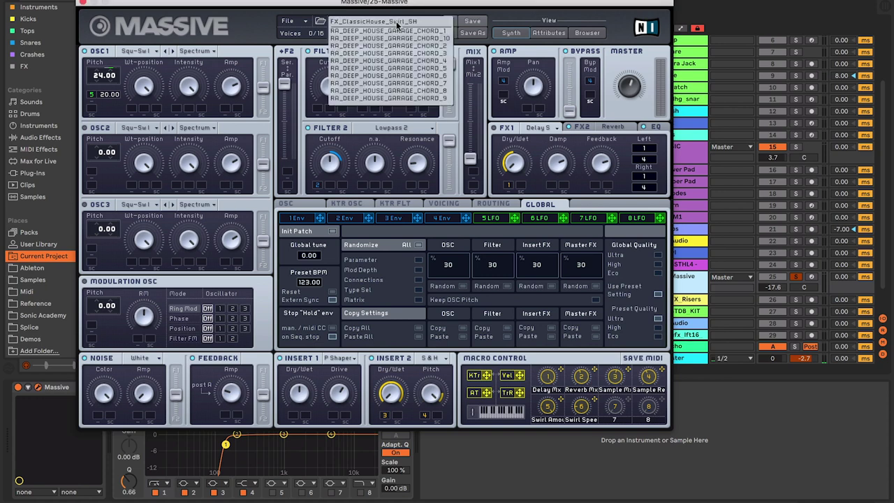
{"action": "left_click", "coordinate": [258, 19]}
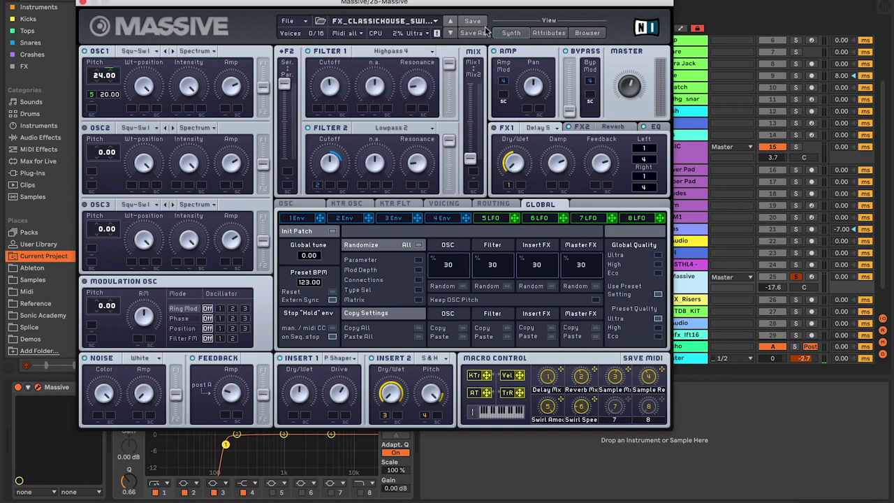
- Browse Massive's preset folders, checking the MDH - Massive Presets and SM101 - Garage House collections
{"action": "left_click", "coordinate": [584, 33]}
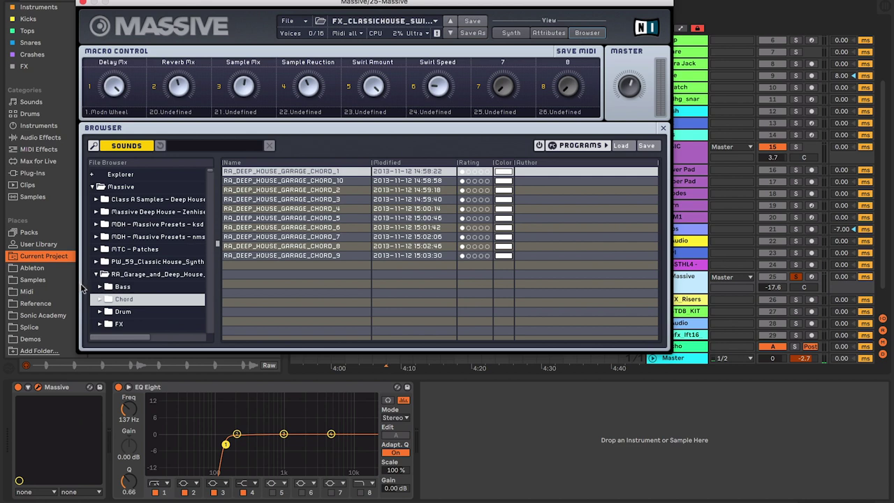
{"action": "left_click", "coordinate": [99, 274]}
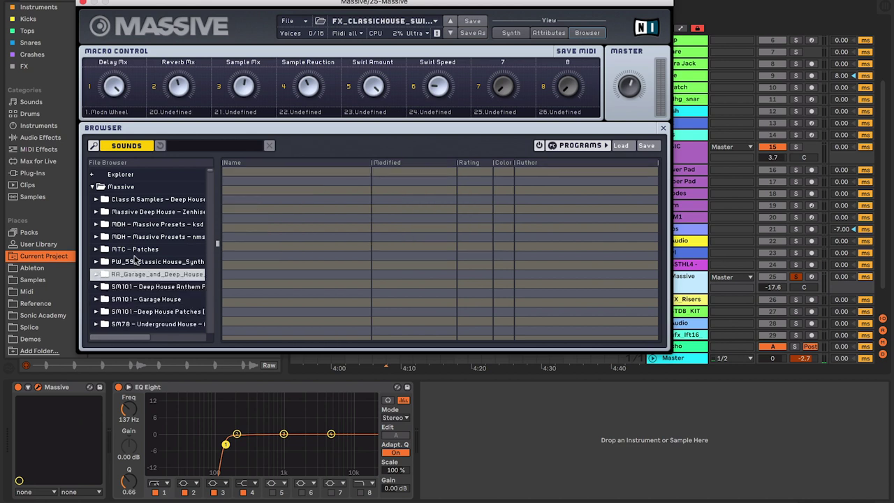
{"action": "left_click", "coordinate": [149, 238]}
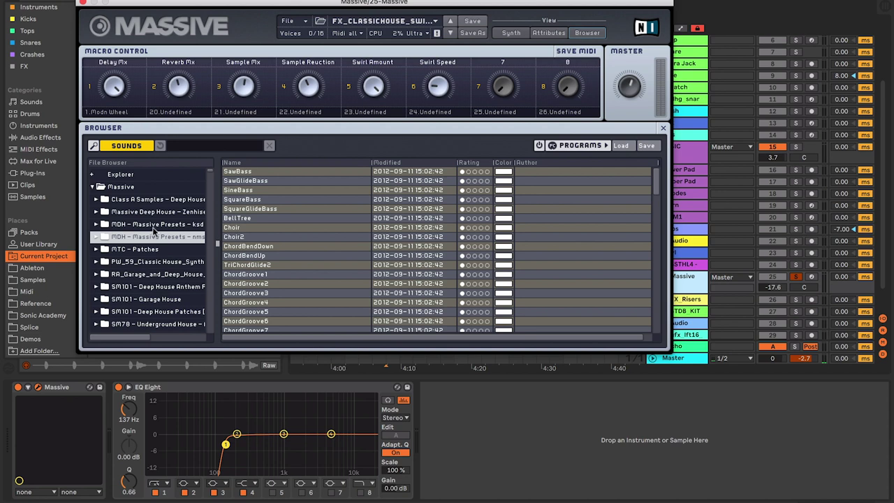
{"action": "left_click", "coordinate": [160, 287]}
{"action": "left_click", "coordinate": [157, 299]}
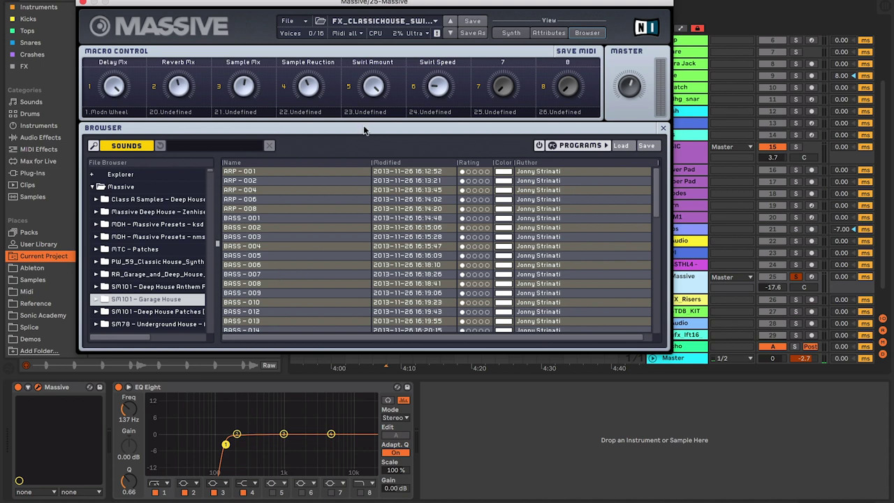
- Look through the CH_Massive Presets folder of the PW_59_Classic House_Synth pack, down to its FX presets
{"action": "left_click", "coordinate": [157, 262]}
{"action": "left_click", "coordinate": [96, 261]}
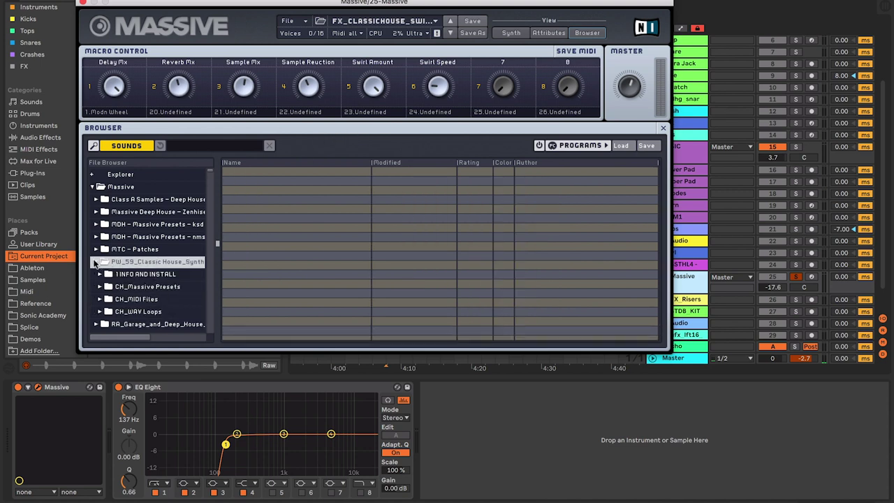
{"action": "left_click", "coordinate": [149, 287]}
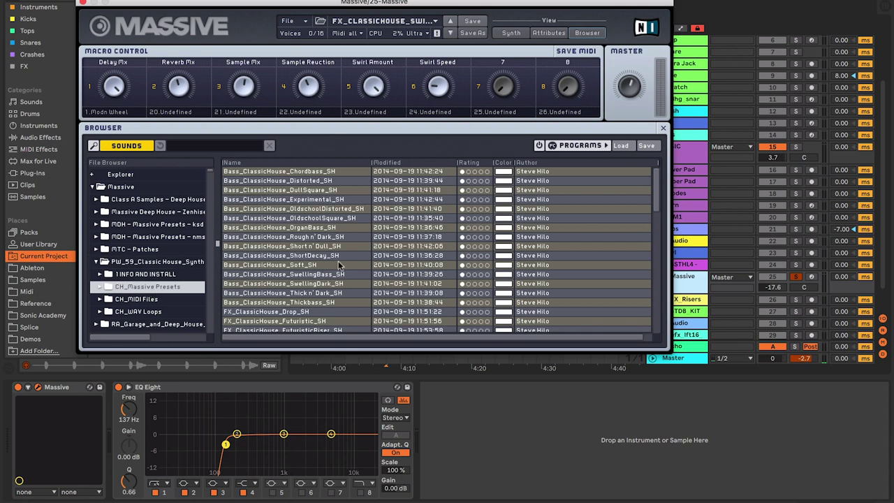
{"action": "scroll", "coordinate": [338, 266], "scroll_direction": "down", "scroll_amount": 1}
{"action": "scroll", "coordinate": [338, 266], "scroll_direction": "down", "scroll_amount": 5}
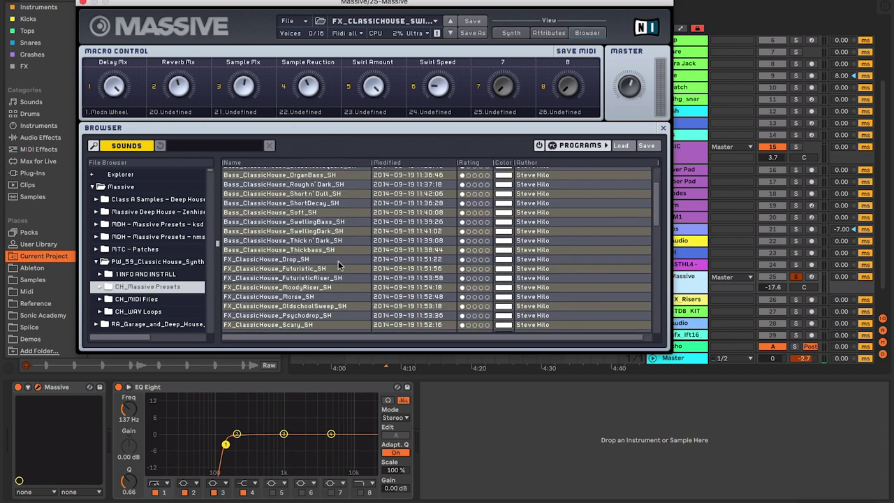
{"action": "left_click", "coordinate": [294, 220]}
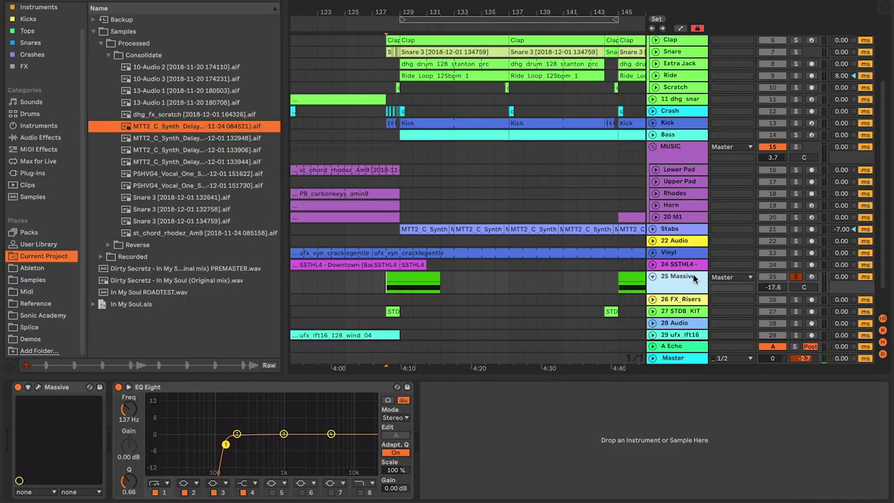
- Fold the 25 Massive track and turn its solo off
{"action": "scroll", "coordinate": [693, 276], "scroll_direction": "down", "scroll_amount": 2}
{"action": "left_click", "coordinate": [652, 247]}
{"action": "left_click", "coordinate": [796, 247]}
- Unfold and solo the 27 STDB_KIT track, and audition its clip in the bar before the drop at bar 129
{"action": "left_click_drag", "start_coordinate": [541, 26], "coordinate": [592, 25]}
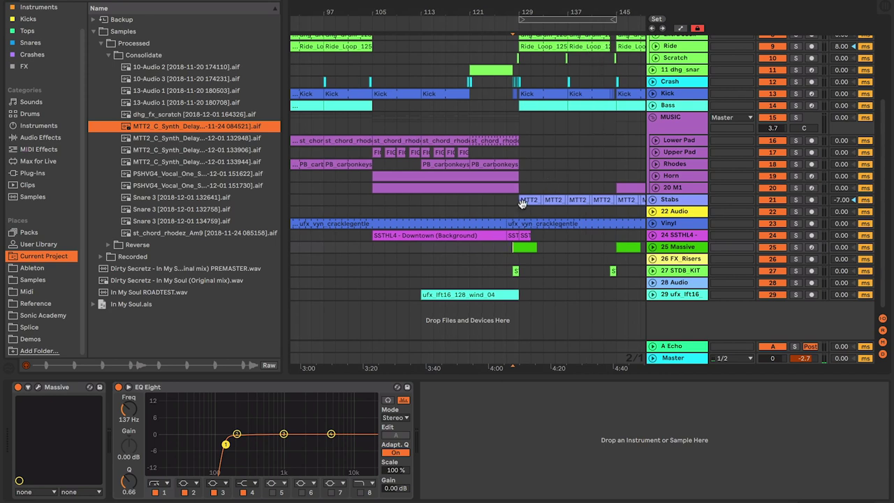
{"action": "left_click", "coordinate": [652, 270]}
{"action": "left_click_drag", "start_coordinate": [485, 34], "coordinate": [687, 187]}
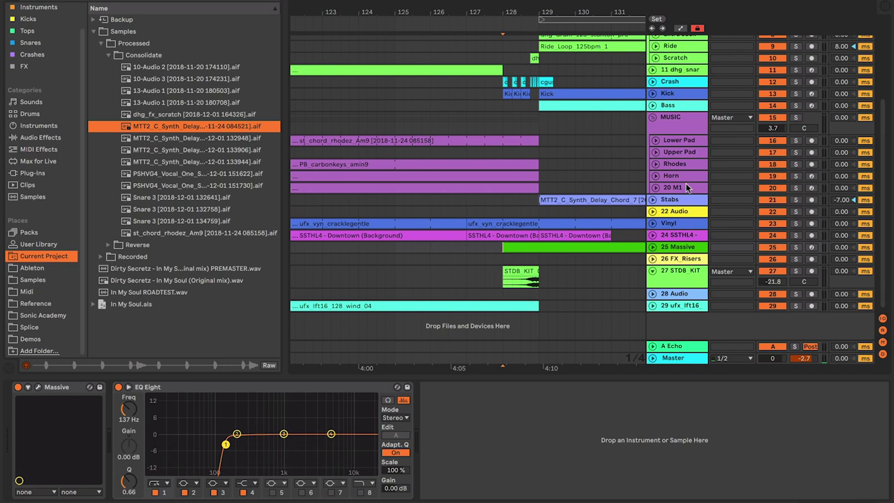
{"action": "left_click", "coordinate": [795, 271]}
{"action": "left_click", "coordinate": [520, 283]}
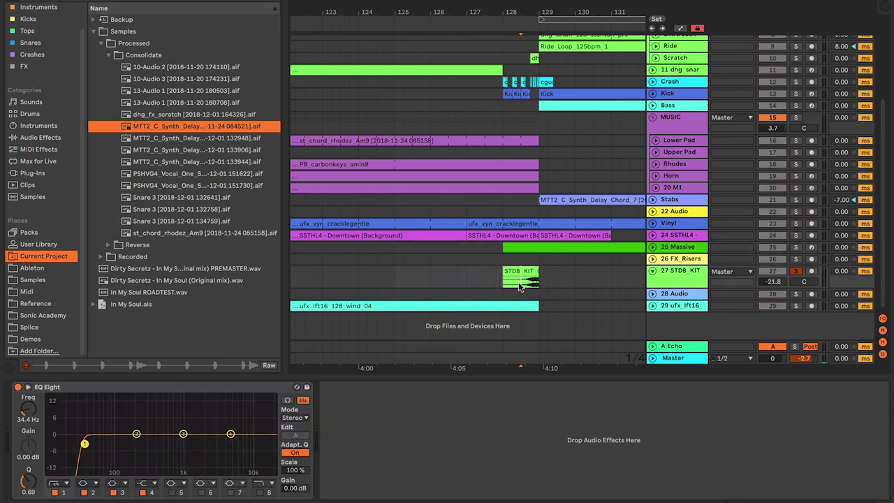
{"action": "key", "text": "space"}
{"action": "key", "text": "space"}
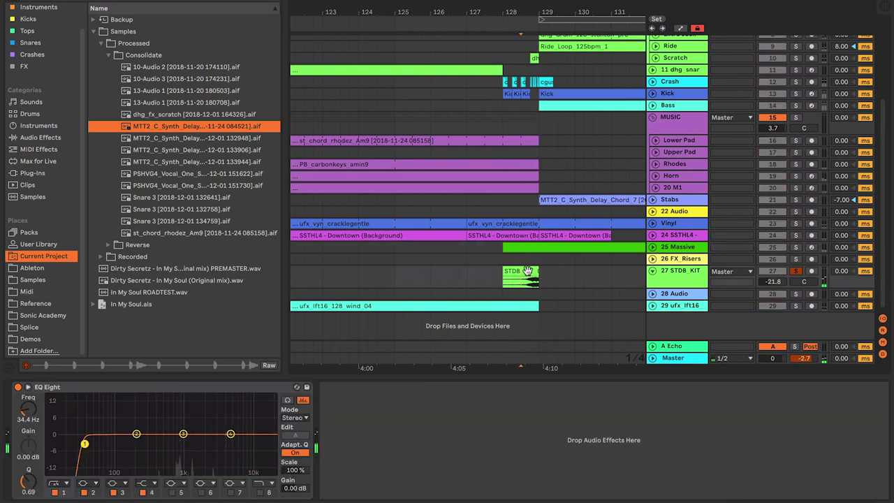
- Open the STDB_KIT_01 drop clip's sample details and locate its source file in the Kit_01_A folder of the Splice library
{"action": "double_click", "coordinate": [527, 270]}
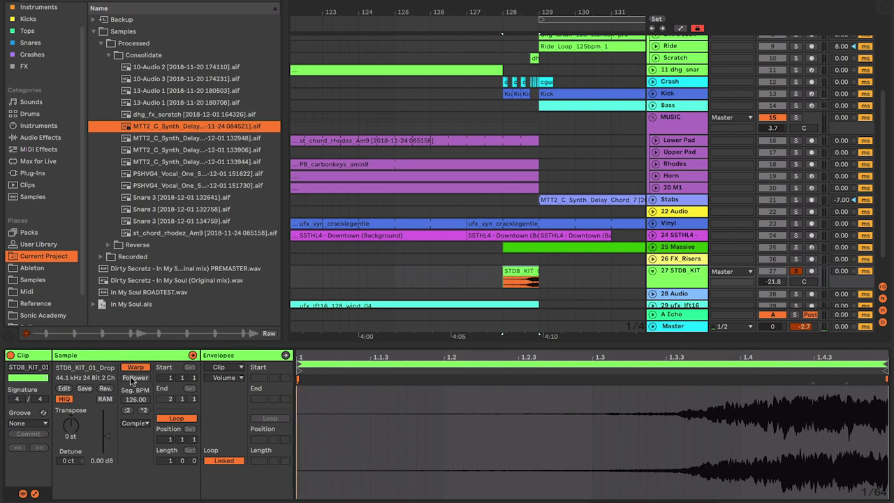
{"action": "left_click", "coordinate": [84, 368]}
{"action": "scroll", "coordinate": [168, 55], "scroll_direction": "up", "scroll_amount": 2}
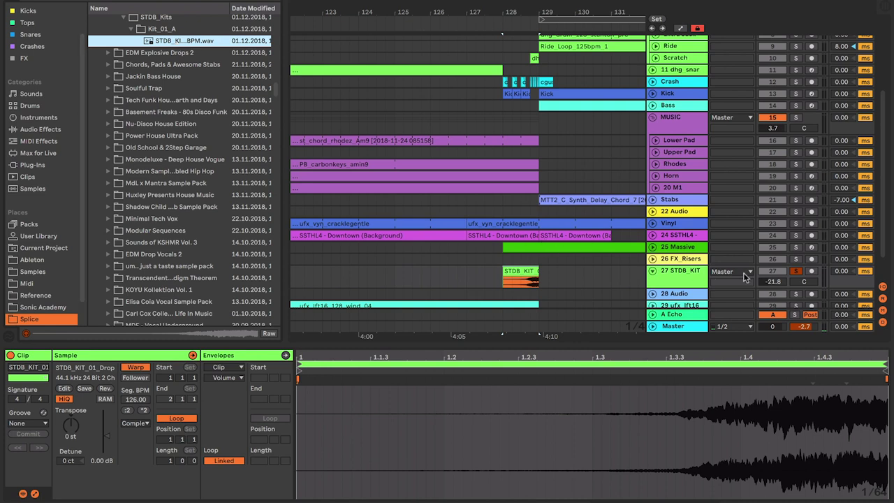
- Turn off the solo on the 27 STDB_KIT track and fold the track
{"action": "left_click", "coordinate": [794, 272]}
{"action": "left_click", "coordinate": [794, 272]}
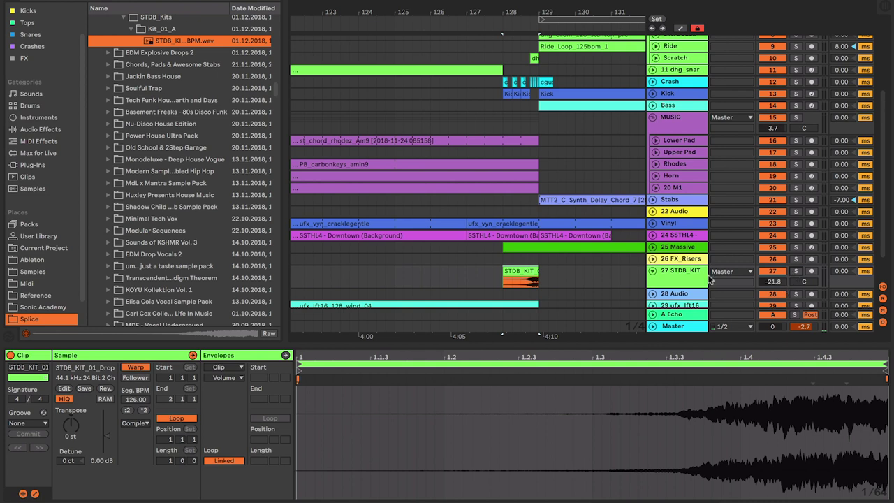
{"action": "left_click", "coordinate": [653, 271]}
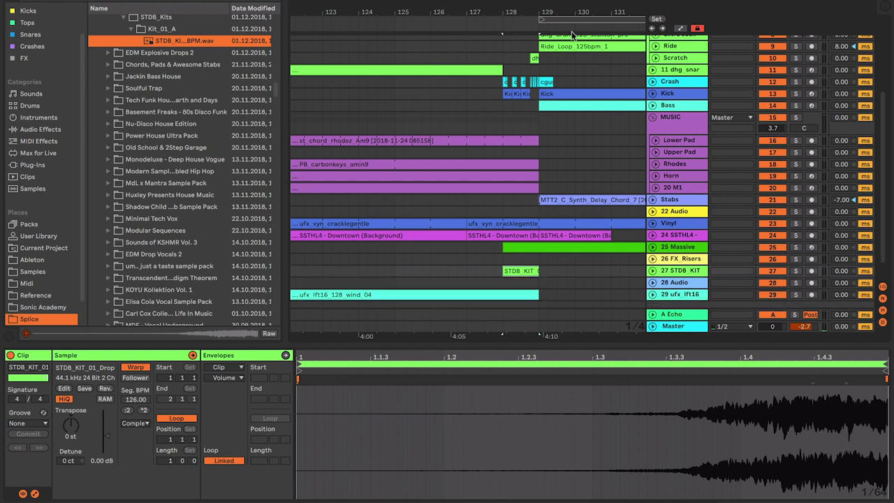
- Unfold and solo the 29 ufx_lft16 track to audition its ufx_lft16_128_wind_04 riser clip leading into bar 129
{"action": "left_click_drag", "start_coordinate": [572, 17], "coordinate": [572, 13]}
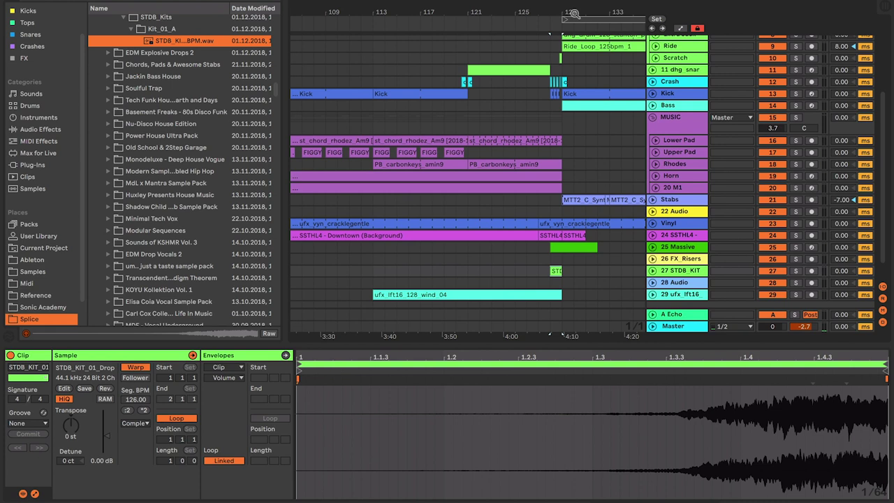
{"action": "left_click", "coordinate": [653, 294]}
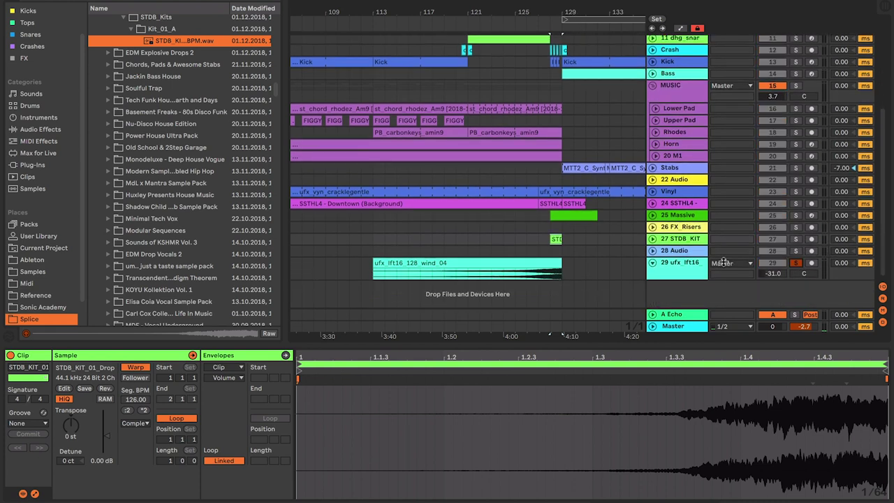
{"action": "left_click", "coordinate": [493, 276]}
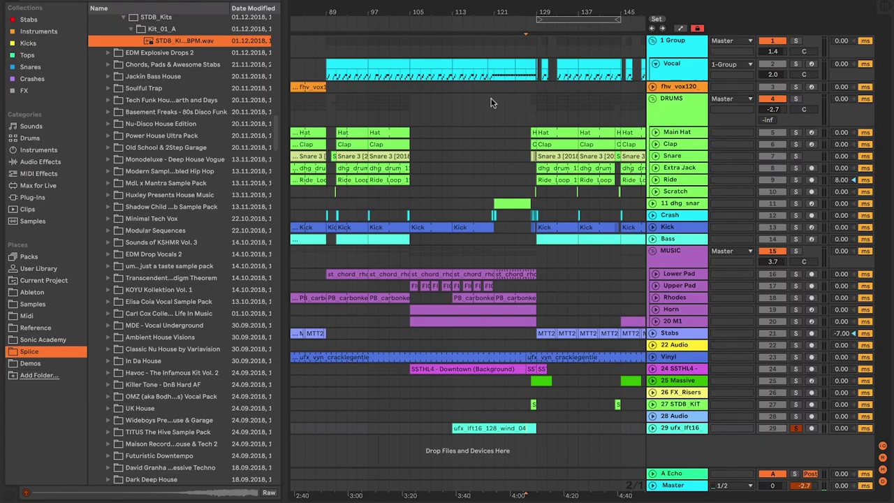
- Enlarge the Vocal track's height and unfold the fhv_vox120 track
{"action": "left_click_drag", "start_coordinate": [667, 79], "coordinate": [668, 100]}
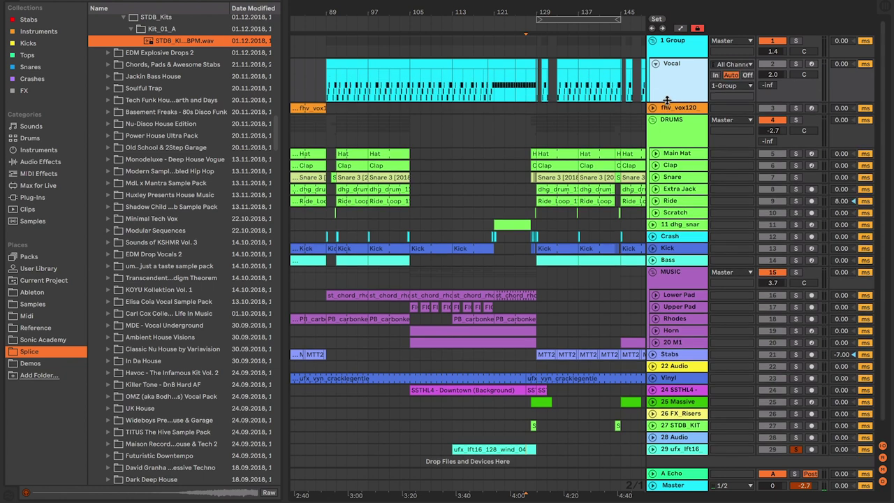
{"action": "left_click_drag", "start_coordinate": [351, 13], "coordinate": [499, 14]}
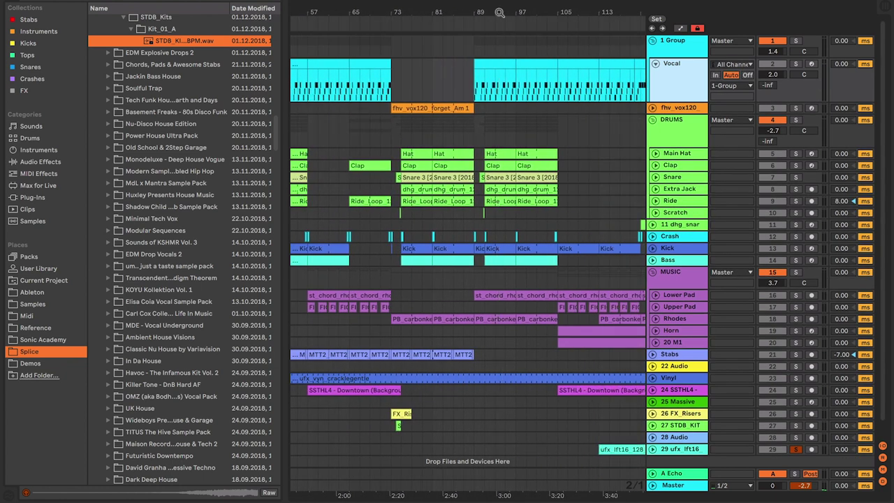
{"action": "left_click", "coordinate": [652, 108]}
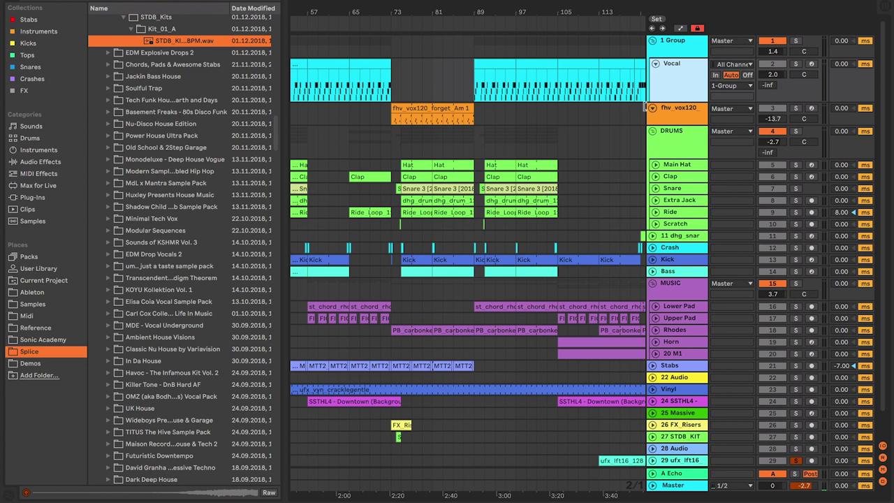
{"action": "left_click", "coordinate": [668, 130]}
{"action": "left_click", "coordinate": [668, 102]}
- Select the Vocal clip from bar 97 to bar 105, solo 1 Group and play the section
{"action": "left_click_drag", "start_coordinate": [481, 12], "coordinate": [379, 54]}
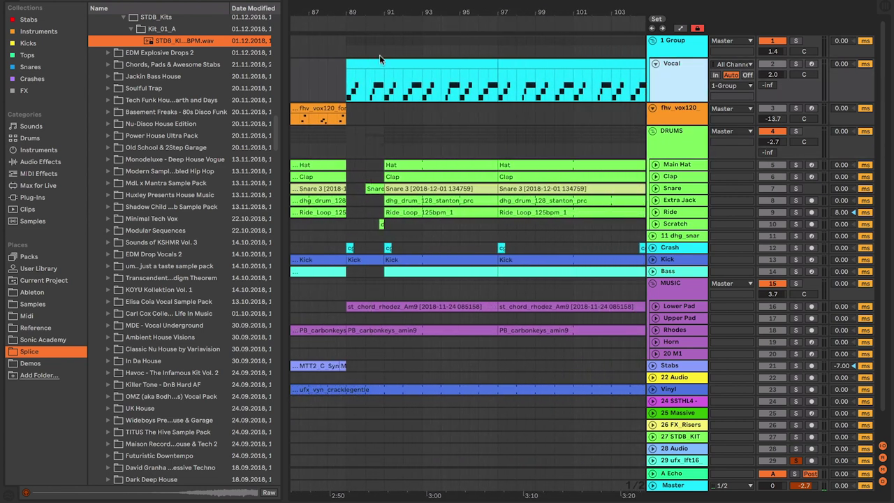
{"action": "scroll", "coordinate": [470, 48], "scroll_direction": "right", "scroll_amount": 3}
{"action": "left_click", "coordinate": [426, 70]}
{"action": "left_click_drag", "start_coordinate": [426, 71], "coordinate": [556, 81]}
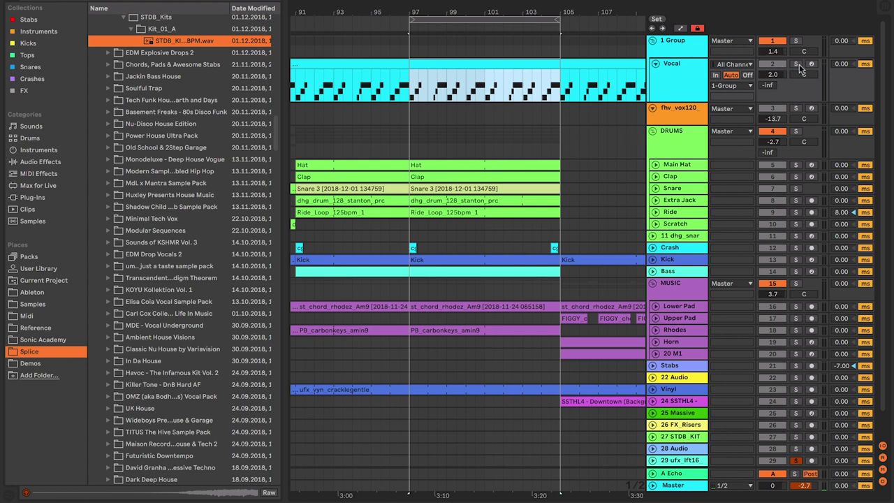
{"action": "left_click", "coordinate": [797, 42]}
{"action": "key", "text": "space"}
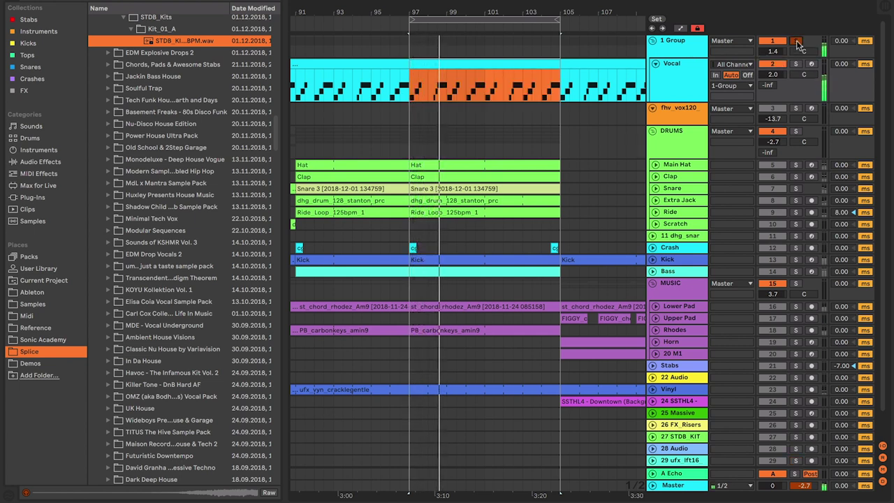
- Open the Vocal track's Drum Rack and locate the C1 pad's TFH_Vocal_Loop_12_124_Am sample in the browser
{"action": "left_click", "coordinate": [675, 65]}
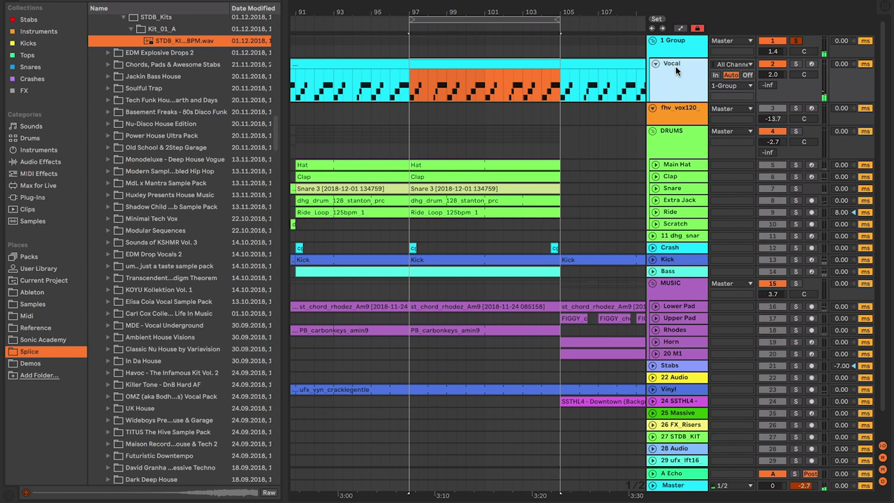
{"action": "double_click", "coordinate": [676, 65]}
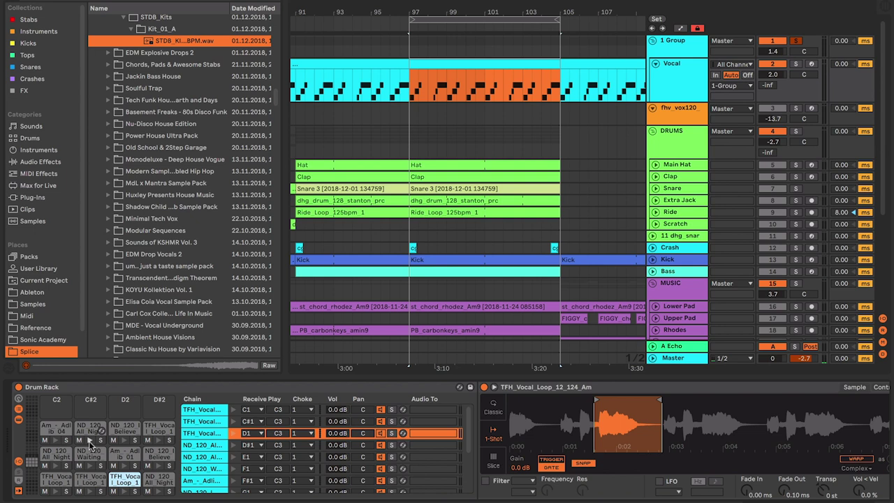
{"action": "left_click", "coordinate": [54, 482]}
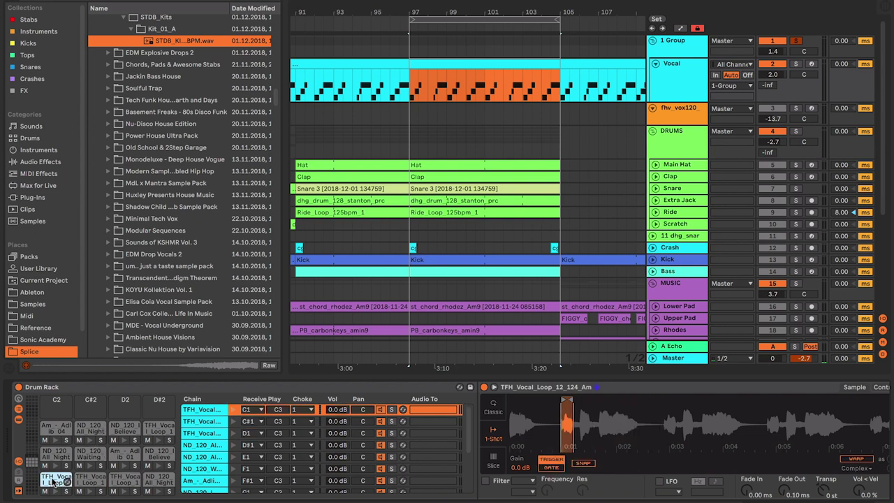
{"action": "left_click", "coordinate": [56, 481]}
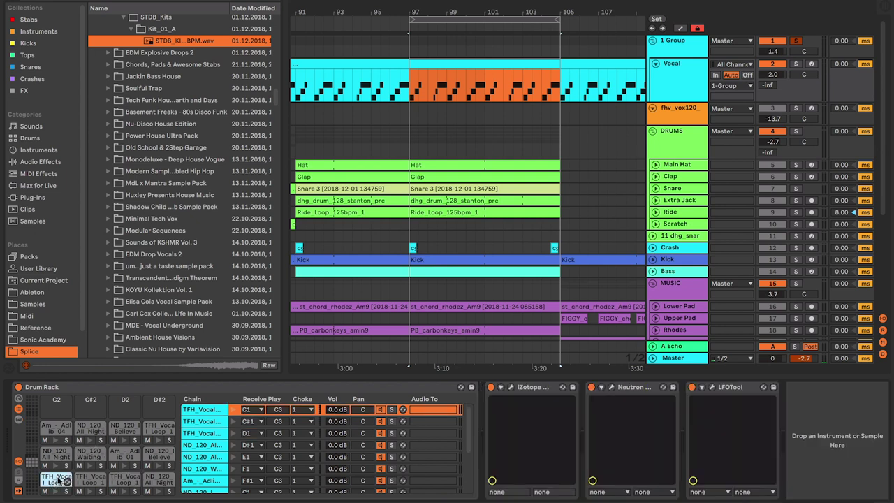
{"action": "left_click", "coordinate": [58, 480]}
{"action": "right_click", "coordinate": [634, 419]}
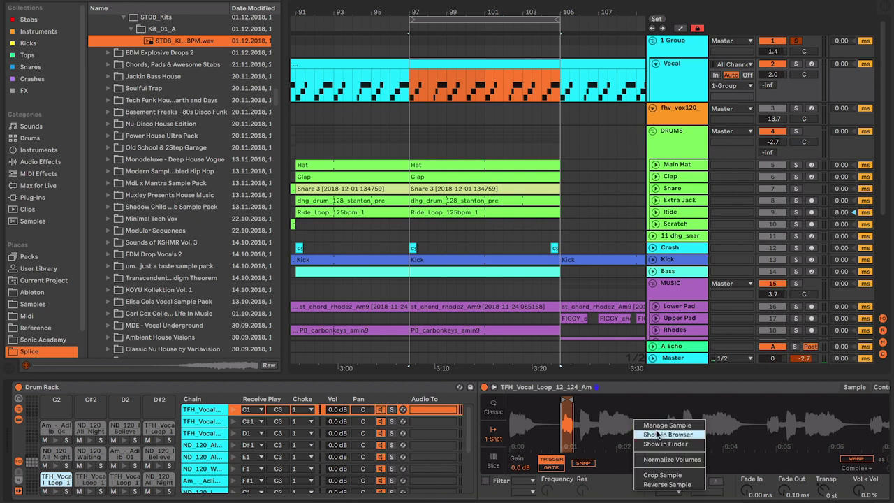
{"action": "left_click", "coordinate": [657, 434]}
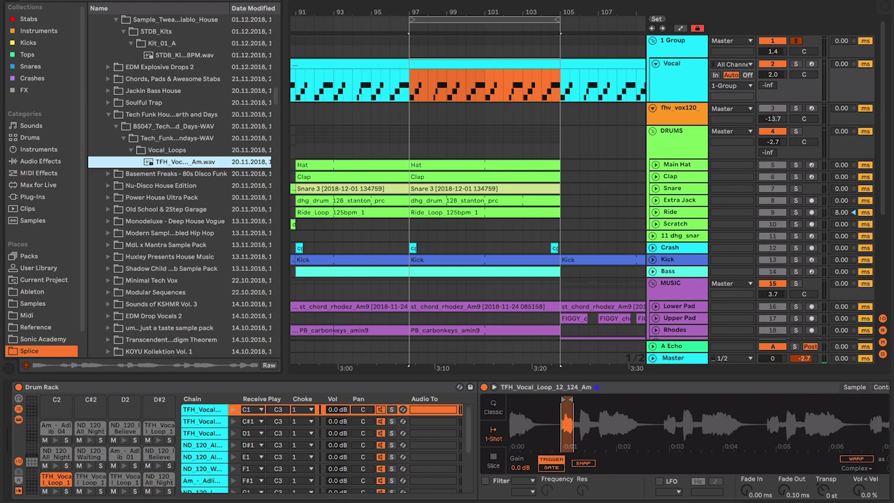
- Audition the three TFH_Vocal_Loop slices on the C1, C#1 and D1 pads of the Drum Rack
{"action": "left_click", "coordinate": [67, 481]}
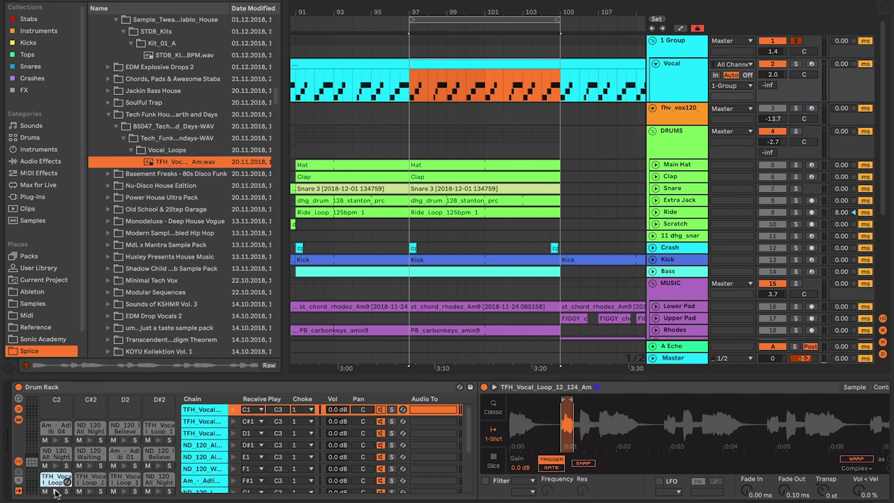
{"action": "left_click", "coordinate": [90, 489]}
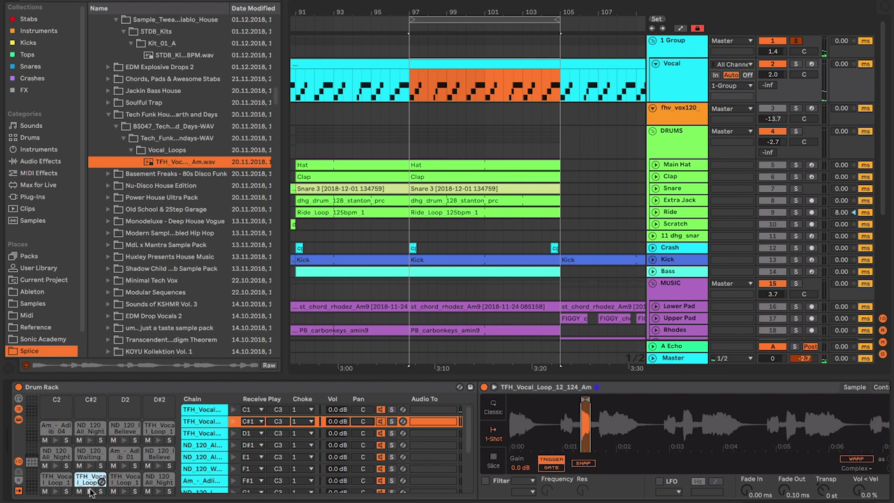
{"action": "left_click", "coordinate": [122, 488]}
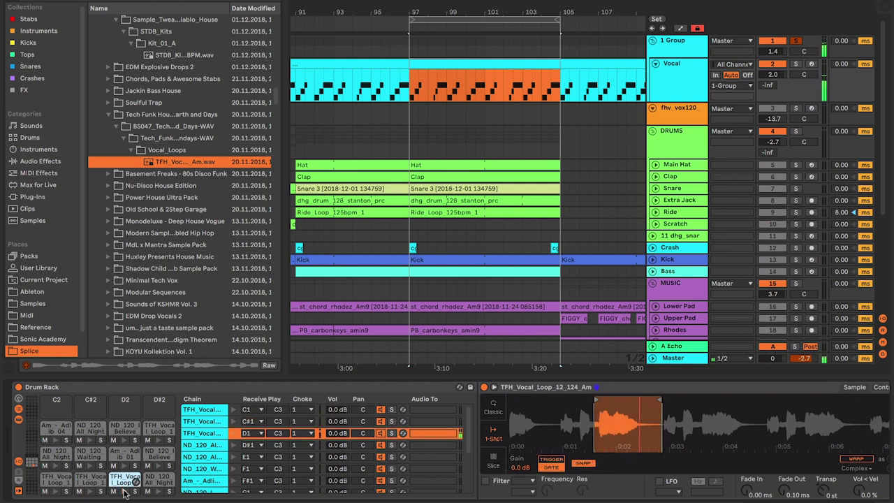
{"action": "left_click", "coordinate": [125, 491]}
{"action": "left_click", "coordinate": [88, 491]}
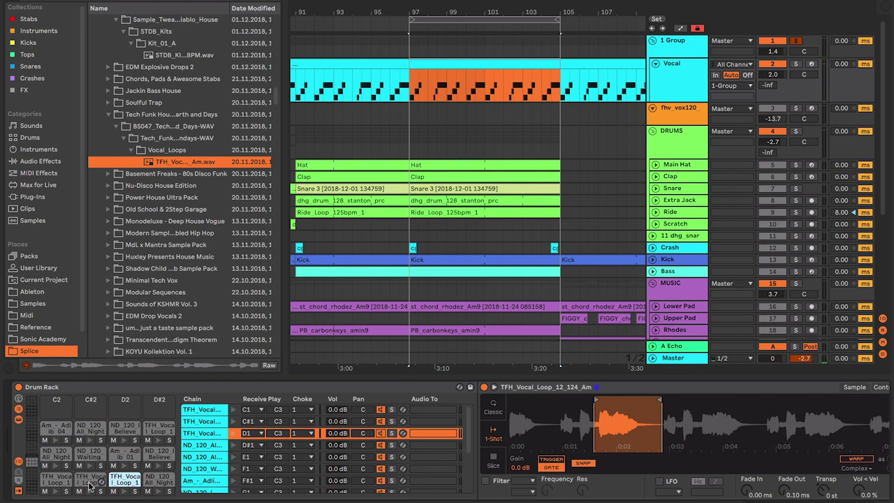
- Open the Vocal clip at bar 97 in an enlarged note editor, play it and view its groove choices
{"action": "double_click", "coordinate": [462, 62]}
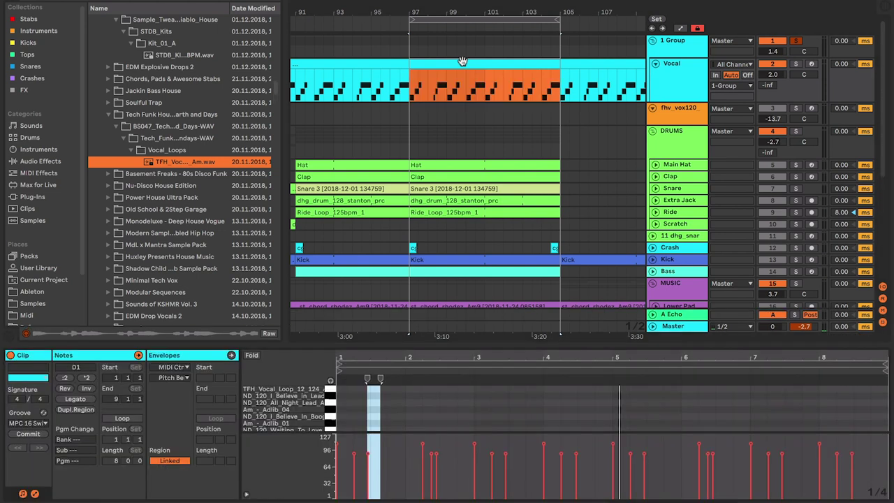
{"action": "left_click_drag", "start_coordinate": [424, 346], "coordinate": [437, 237]}
{"action": "left_click", "coordinate": [423, 294]}
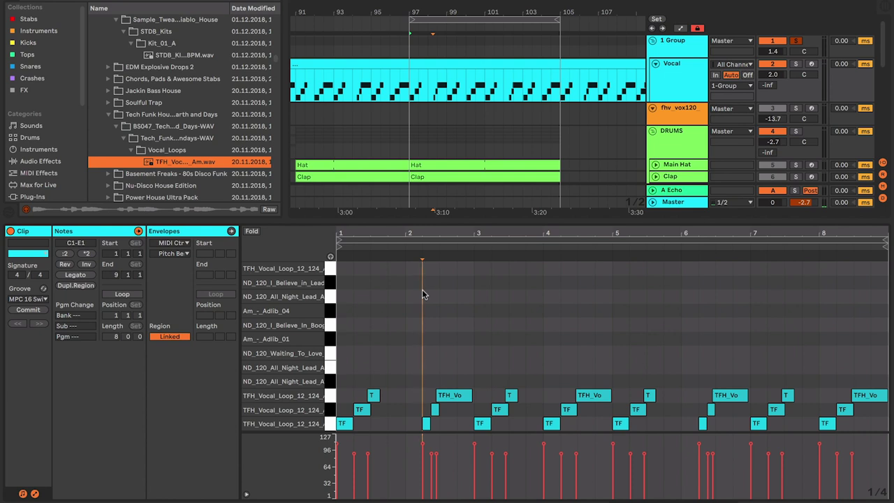
{"action": "key", "text": "space"}
{"action": "left_click", "coordinate": [41, 299]}
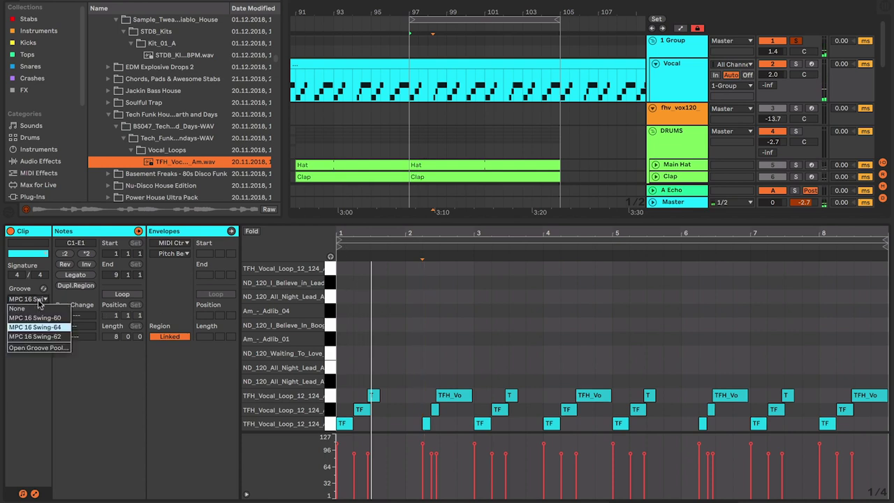
{"action": "left_click", "coordinate": [176, 413]}
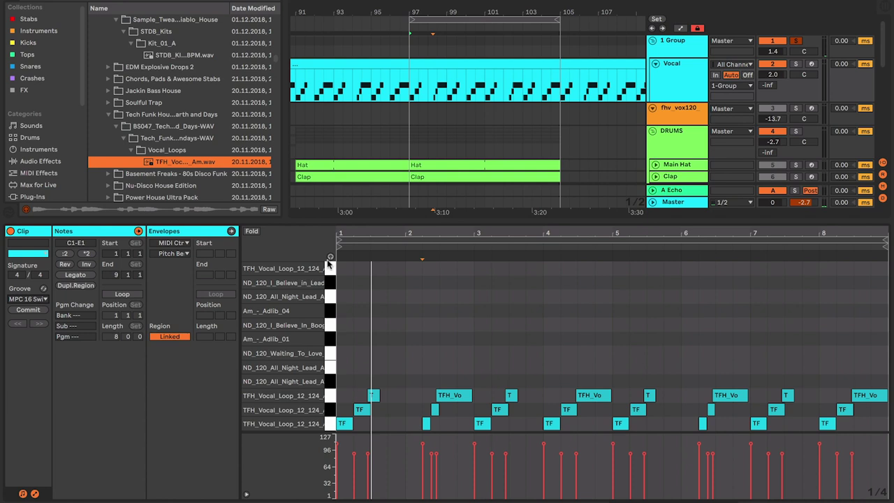
- Select the clip's first D1 note, just before beat 1.3, and examine its start timing up close
{"action": "scroll", "coordinate": [330, 264], "scroll_direction": "up", "scroll_amount": 5}
{"action": "left_click", "coordinate": [558, 396]}
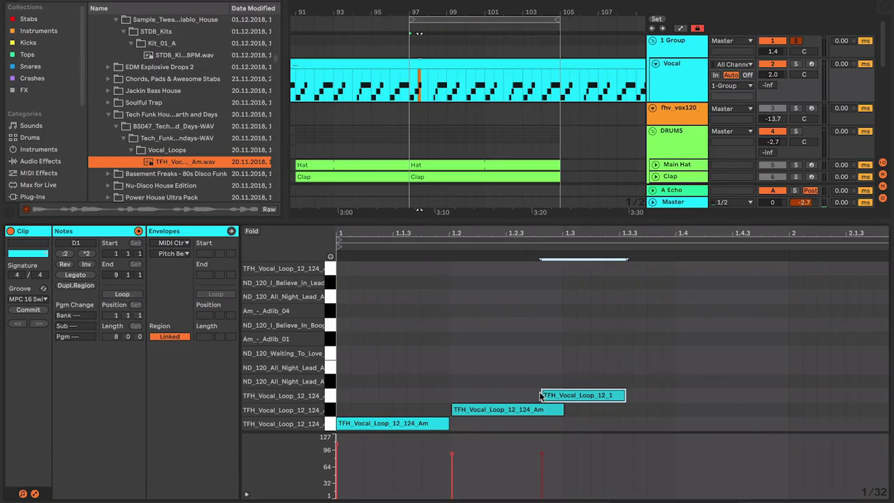
{"action": "scroll", "coordinate": [539, 395], "scroll_direction": "up", "scroll_amount": 4}
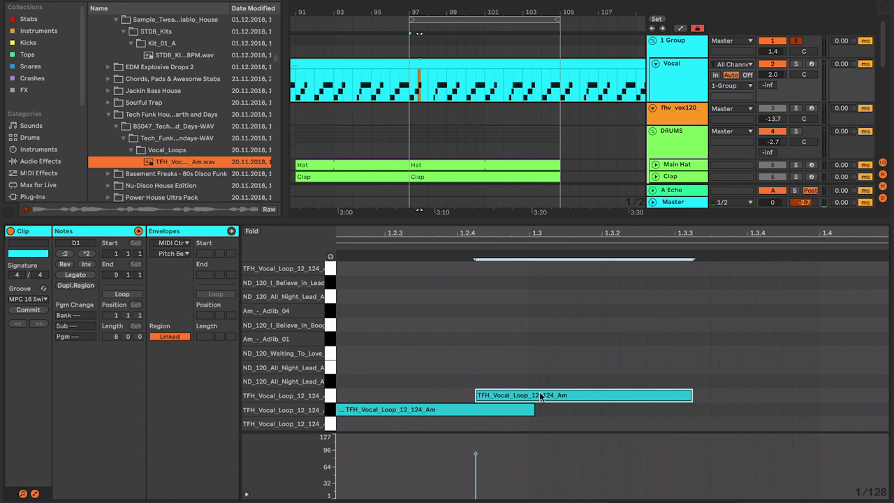
- Show the Vocal track's device chain and view its iZotope, Neutron and LFOTool effects
{"action": "scroll", "coordinate": [540, 387], "scroll_direction": "down", "scroll_amount": 10}
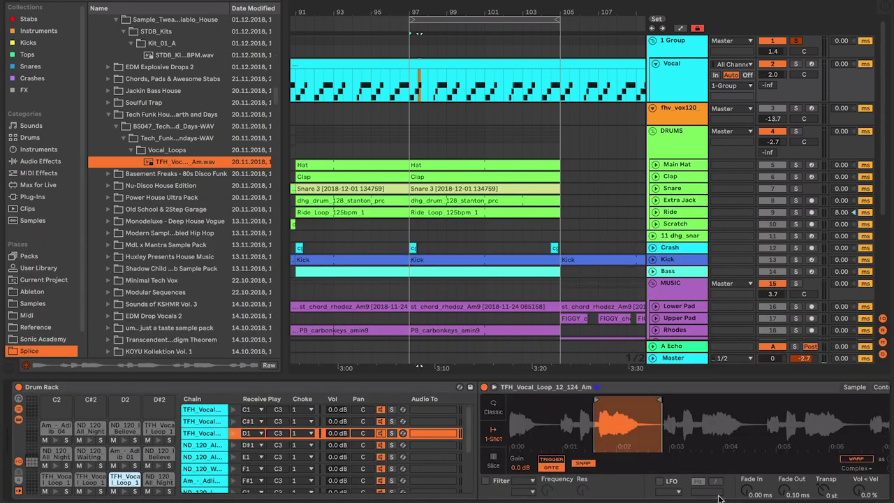
{"action": "scroll", "coordinate": [667, 448], "scroll_direction": "down", "scroll_amount": 10}
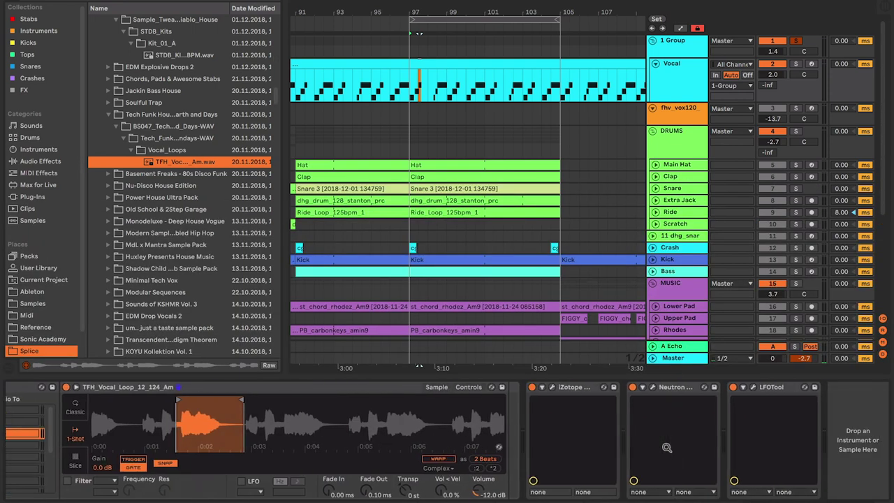
- Compare the 1 Group vocals dry and wet by bypassing and re-enabling its Reverb and Delay, playing the section each way
{"action": "left_click", "coordinate": [682, 44]}
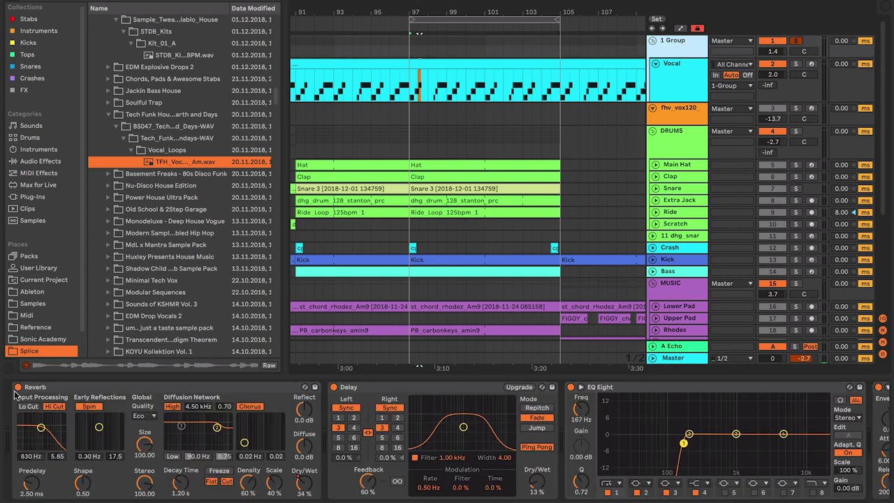
{"action": "left_click", "coordinate": [17, 387]}
{"action": "left_click", "coordinate": [333, 388]}
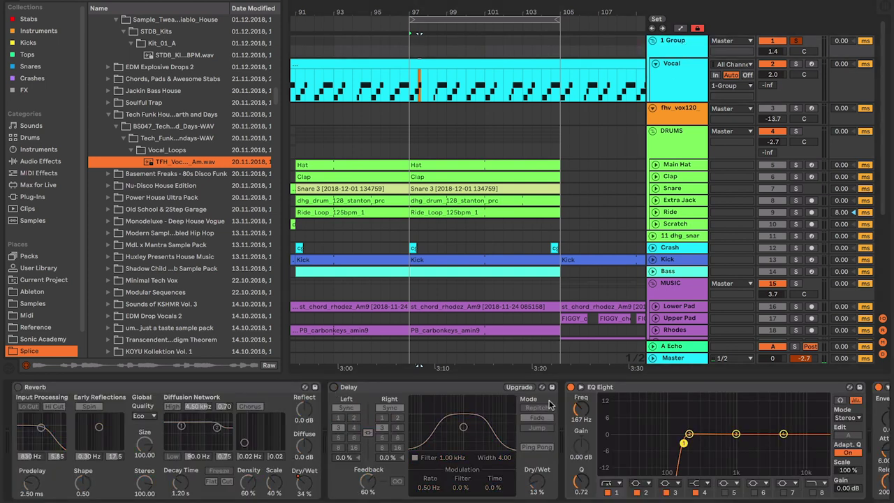
{"action": "key", "text": "space"}
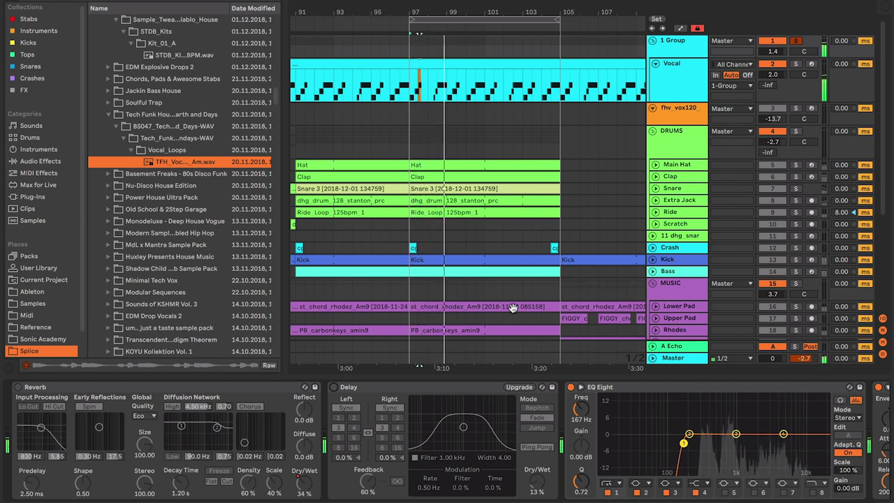
{"action": "key", "text": "space"}
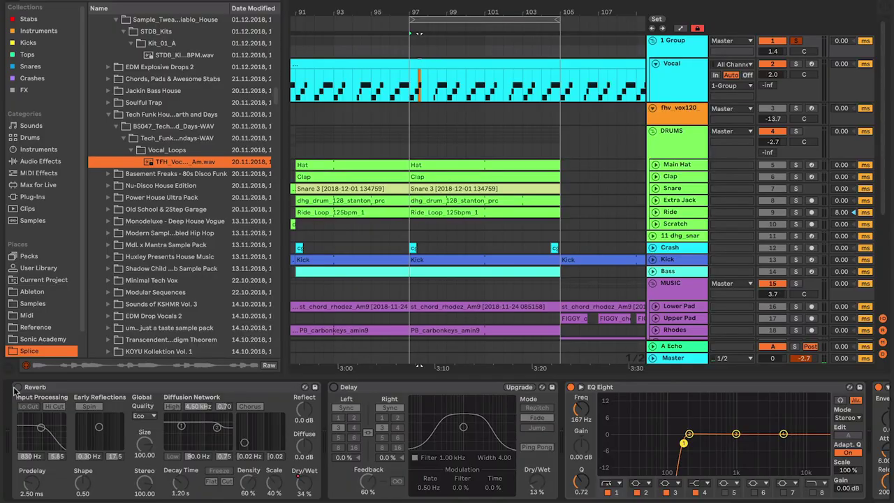
{"action": "left_click", "coordinate": [16, 388]}
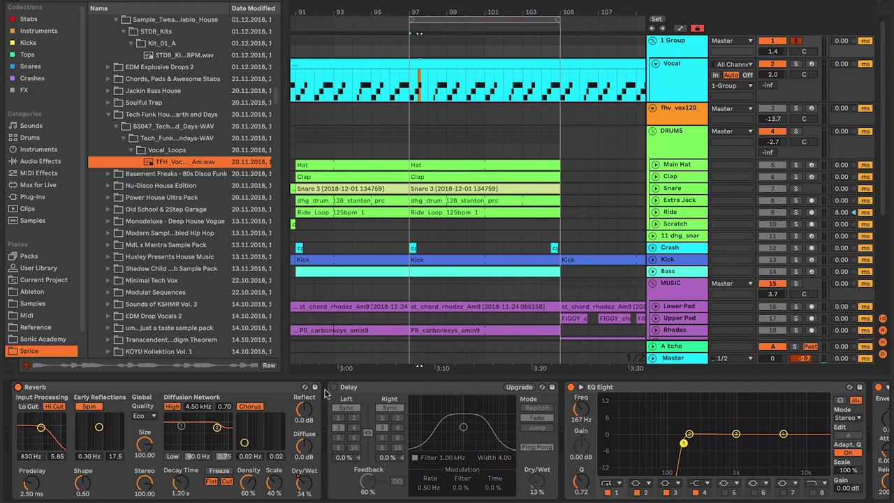
{"action": "left_click", "coordinate": [334, 387]}
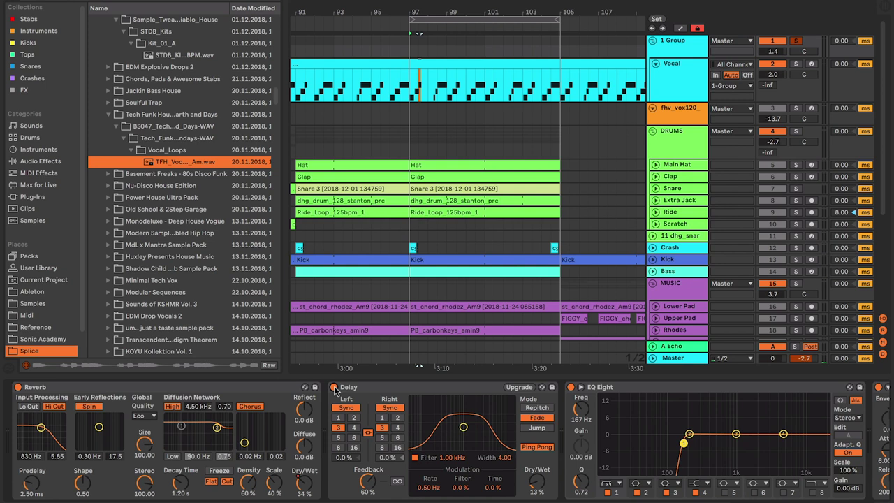
{"action": "key", "text": "space"}
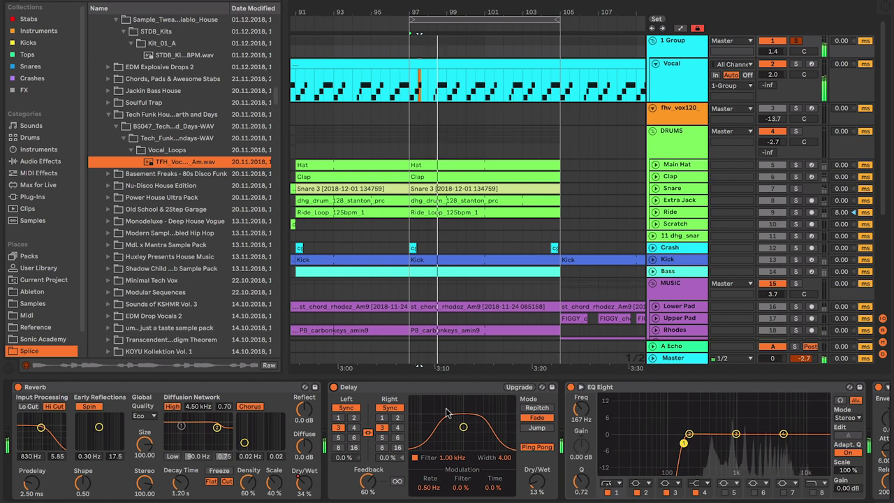
- Examine the rest of 1 Group's effects chain during playback, from EQ Eight and Auto Filter to Overdrive, LFOTool and Ozone
{"action": "scroll", "coordinate": [446, 412], "scroll_direction": "right", "scroll_amount": 1}
{"action": "scroll", "coordinate": [445, 412], "scroll_direction": "right", "scroll_amount": 10}
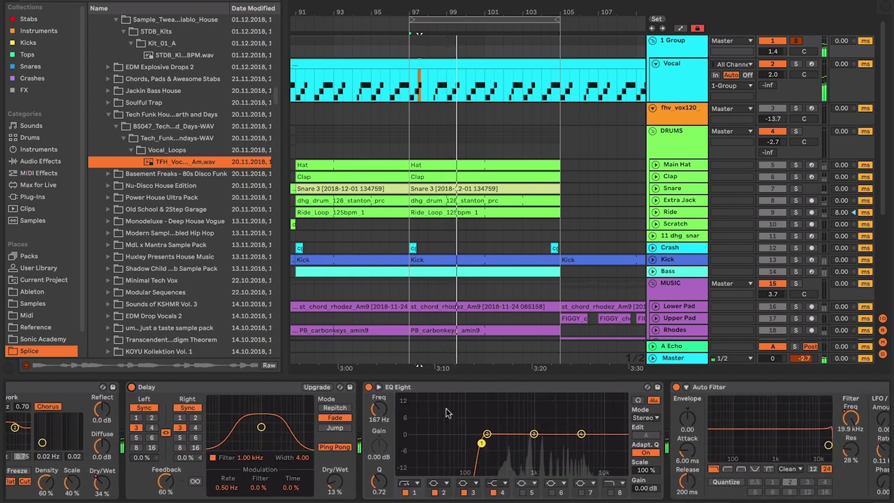
{"action": "scroll", "coordinate": [446, 412], "scroll_direction": "right", "scroll_amount": 3}
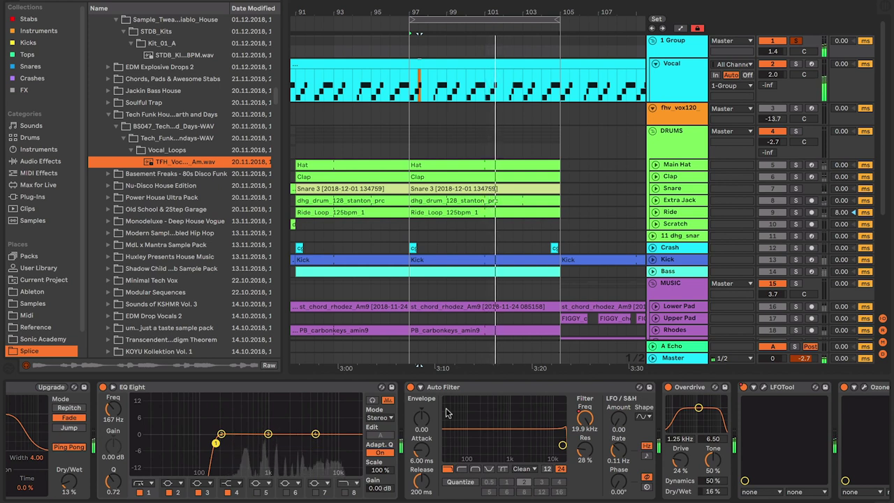
{"action": "scroll", "coordinate": [276, 417], "scroll_direction": "right", "scroll_amount": 3}
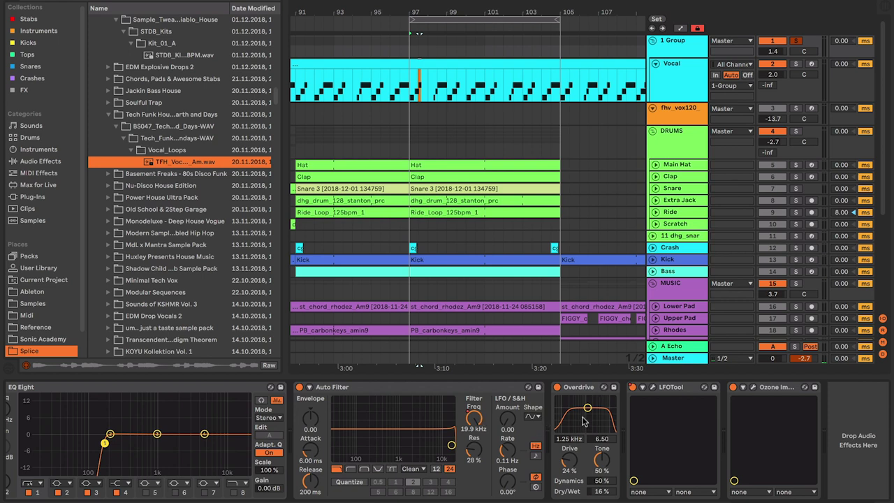
{"action": "key", "text": "space"}
- Switch 1 Group's Overdrive off and back on, and open its LFOTool plug-in window
{"action": "left_click", "coordinate": [557, 388]}
{"action": "left_click", "coordinate": [557, 388]}
{"action": "left_click", "coordinate": [649, 387]}
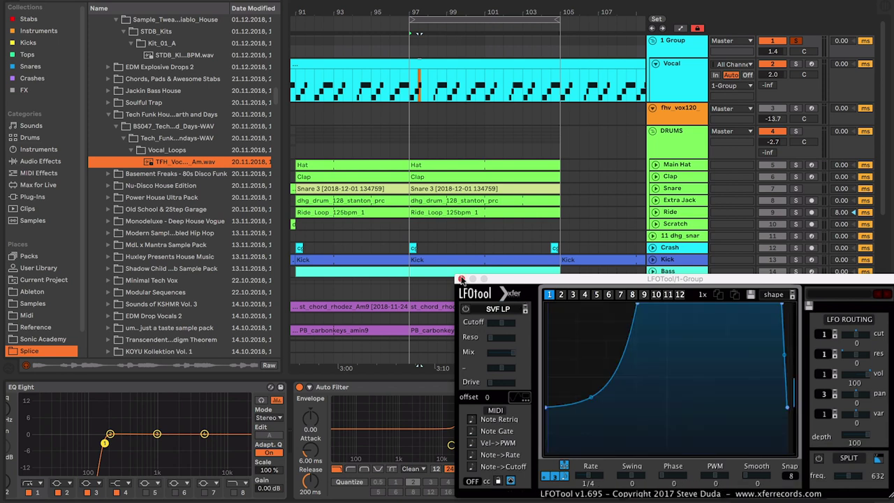
- Compare 1 Group's Ozone Imager processing on and bypassed during playback, watching its vectorscope
{"action": "left_click", "coordinate": [460, 279]}
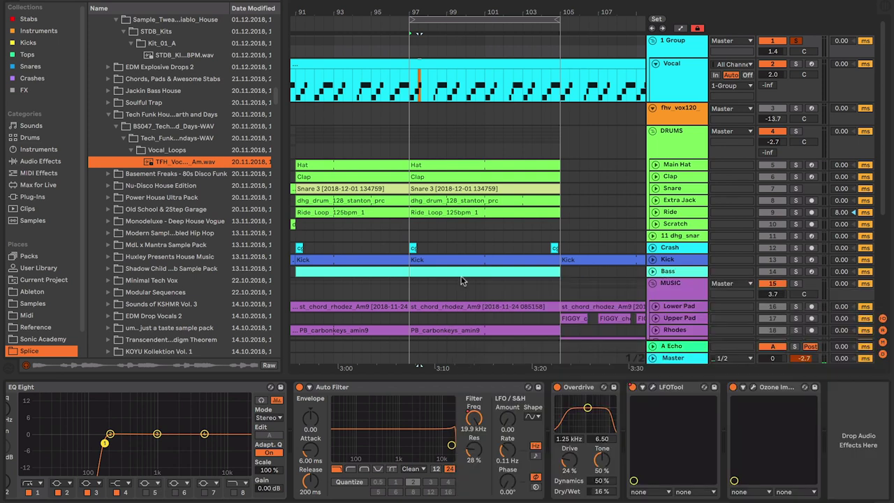
{"action": "left_click", "coordinate": [753, 388]}
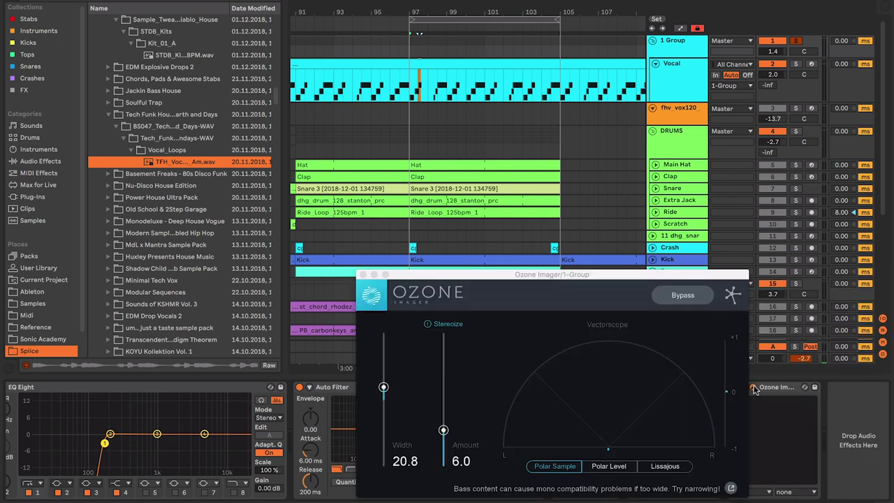
{"action": "left_click_drag", "start_coordinate": [566, 275], "coordinate": [511, 276]}
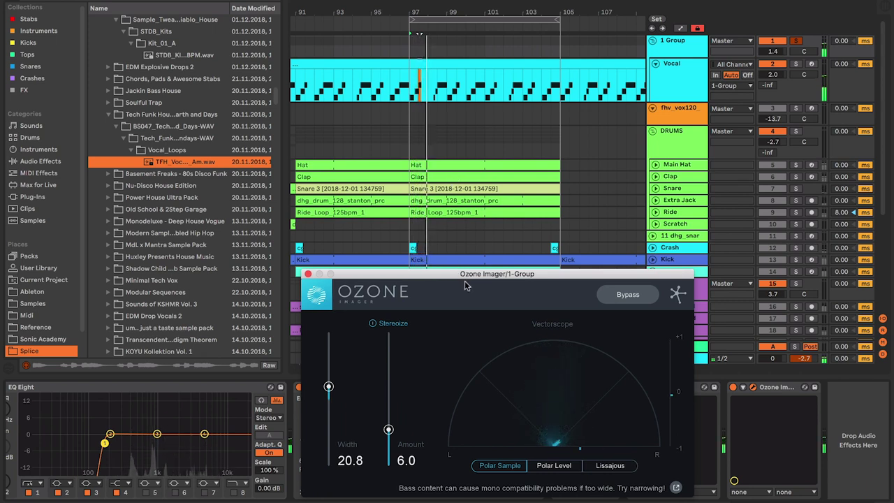
{"action": "left_click", "coordinate": [628, 294]}
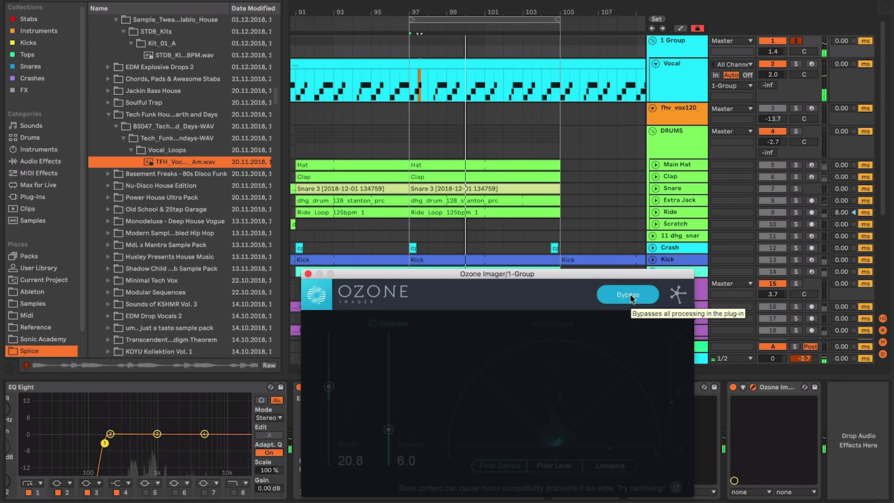
{"action": "left_click", "coordinate": [628, 295]}
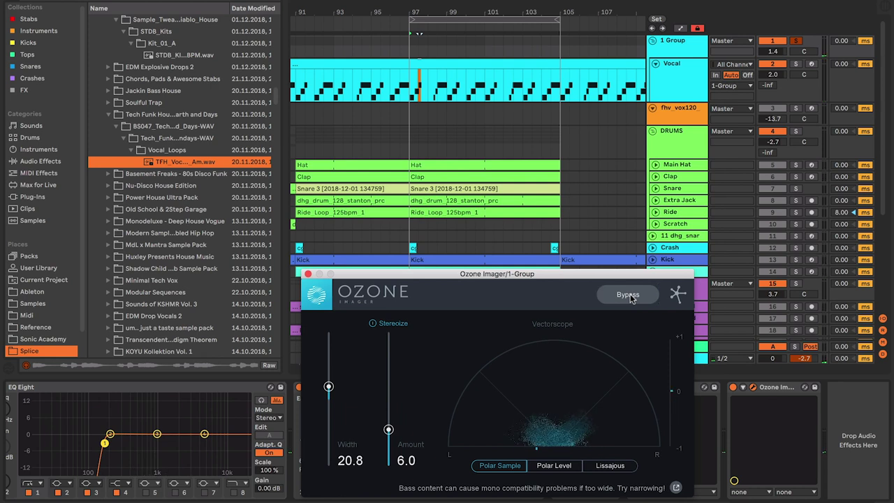
{"action": "left_click_drag", "start_coordinate": [521, 273], "coordinate": [481, 144]}
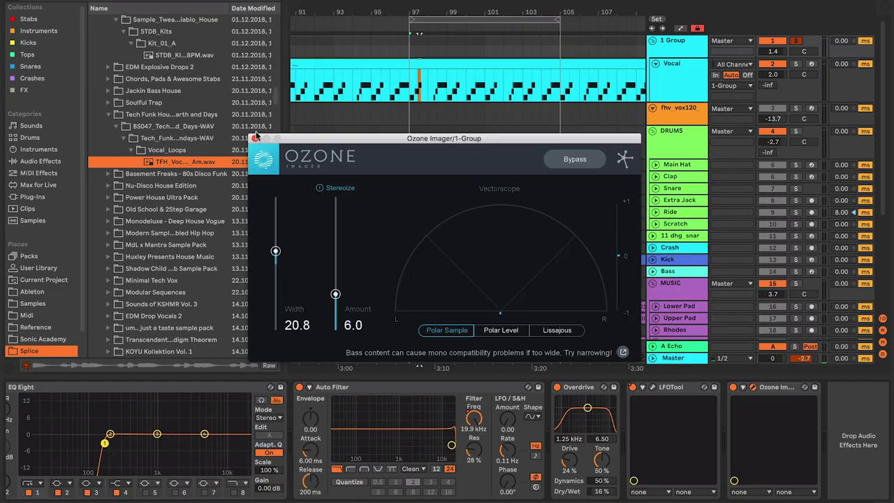
{"action": "left_click", "coordinate": [254, 138]}
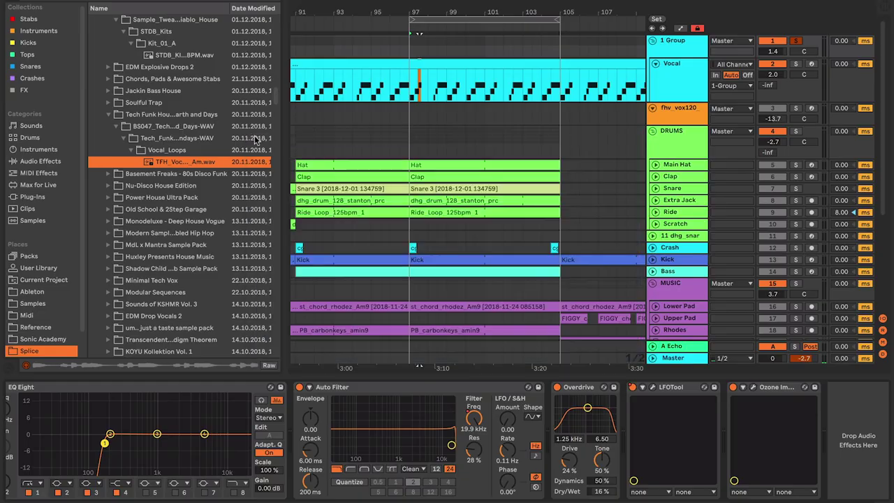
- Fold the Vocal track, loop bars 73 to 81, and compare the fhv_vox120 track soloed and in the full mix
{"action": "left_click", "coordinate": [652, 64]}
{"action": "left_click_drag", "start_coordinate": [475, 30], "coordinate": [474, 25]}
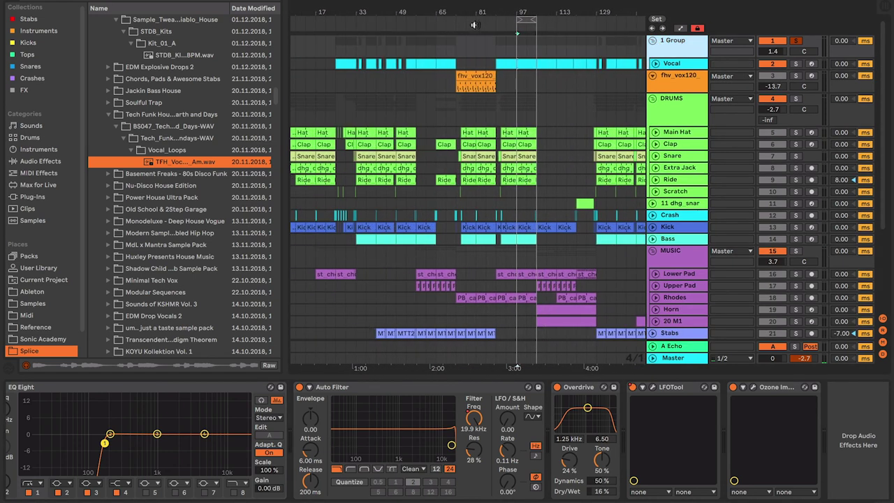
{"action": "left_click_drag", "start_coordinate": [526, 17], "coordinate": [476, 18]}
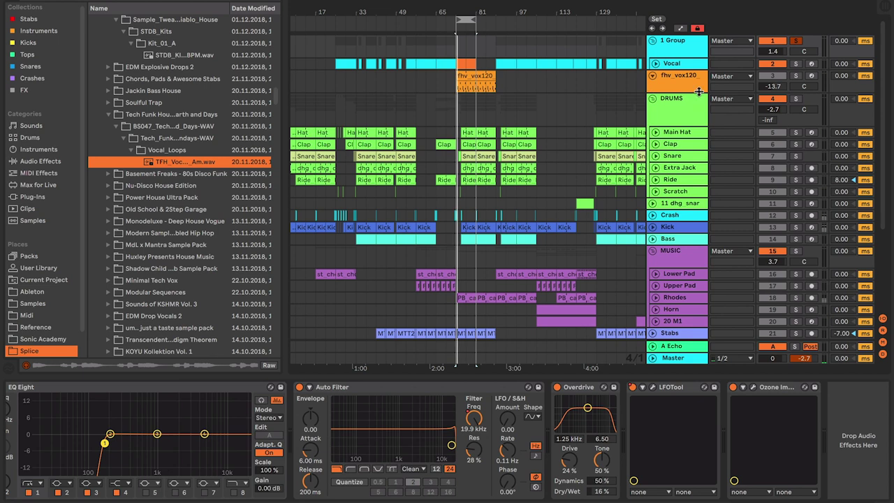
{"action": "left_click", "coordinate": [772, 64]}
{"action": "left_click", "coordinate": [772, 75]}
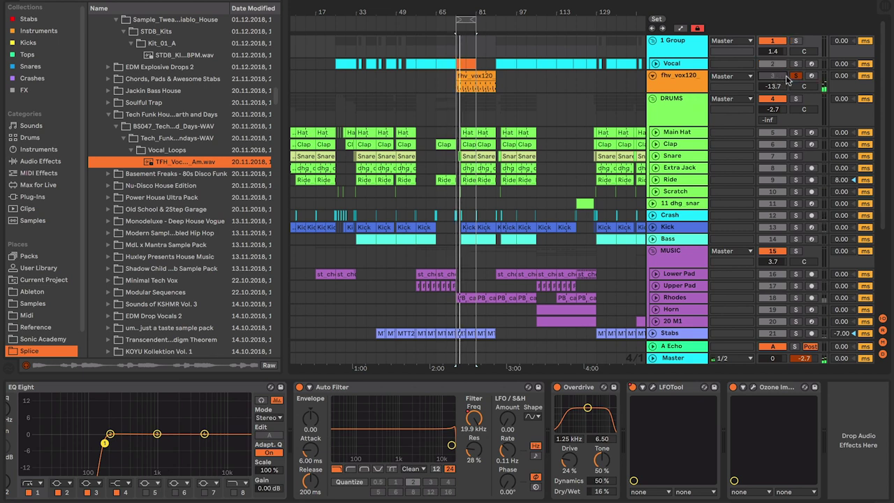
{"action": "left_click", "coordinate": [775, 77]}
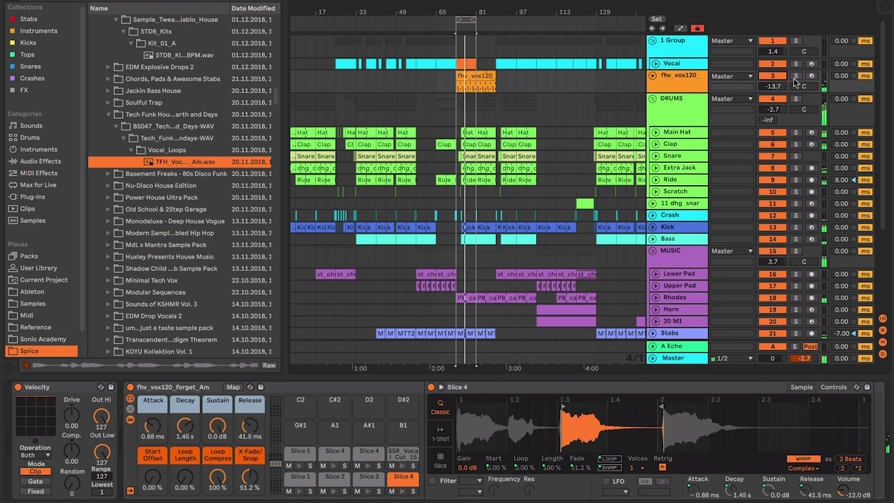
{"action": "left_click", "coordinate": [795, 76]}
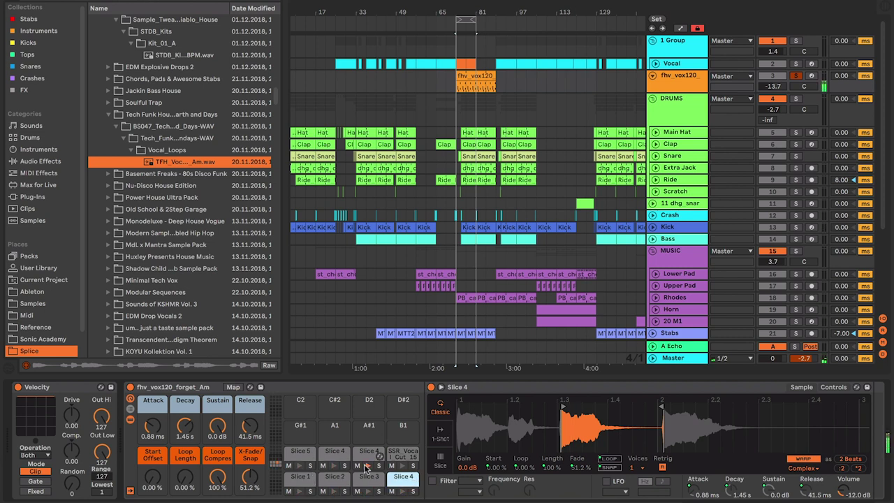
- Reveal the Slice 4 vocal sample in the browser and view the fhv_vox120 track's clip
{"action": "right_click", "coordinate": [540, 426]}
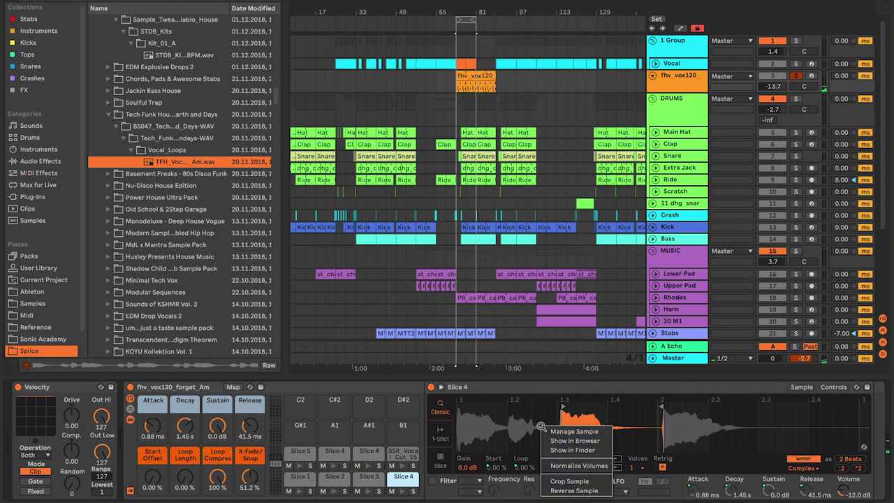
{"action": "left_click", "coordinate": [574, 441]}
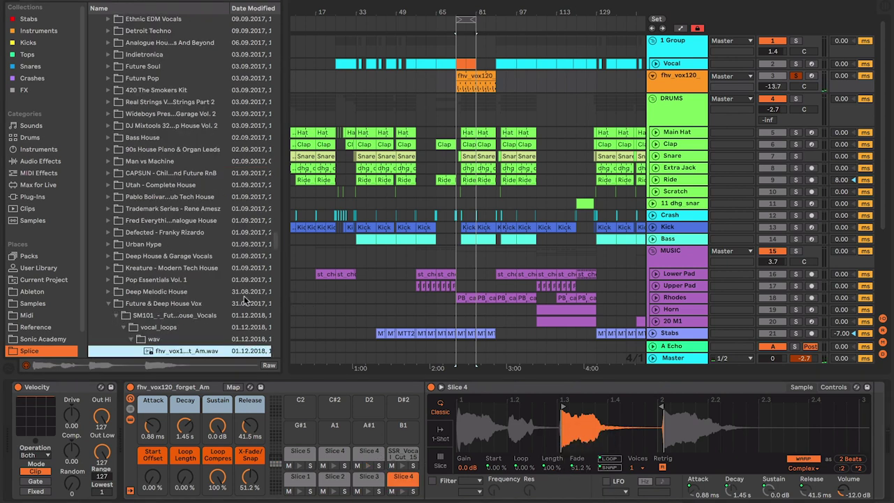
{"action": "scroll", "coordinate": [244, 299], "scroll_direction": "down", "scroll_amount": 3}
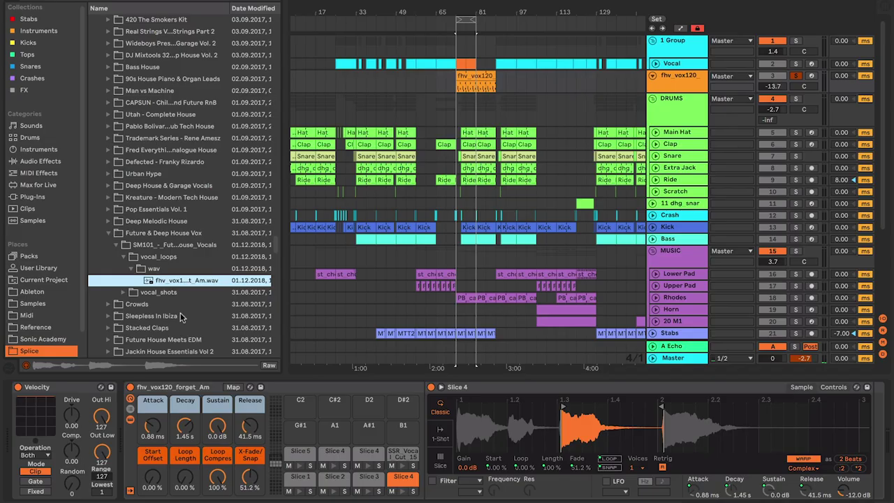
{"action": "double_click", "coordinate": [472, 74]}
{"action": "key", "text": "space"}
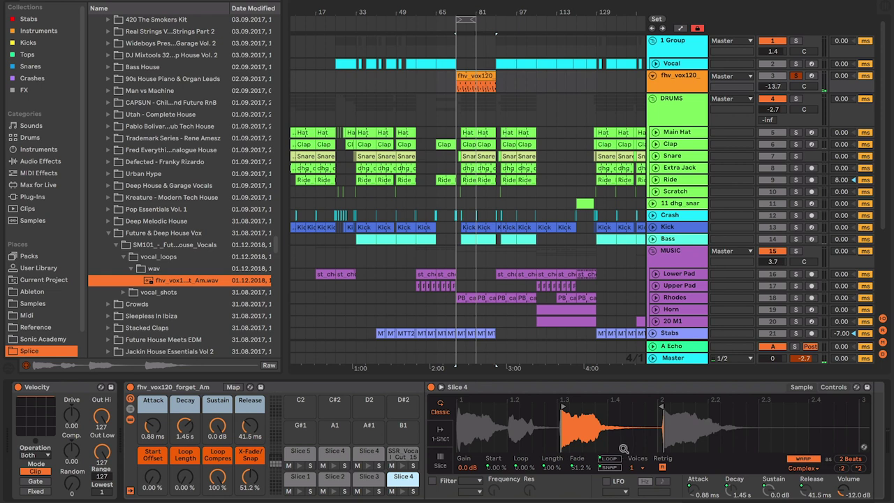
- Examine the fhv_vox120 track's effects chain from EQ Eight through Reverb and Delay to its LFOTool curve
{"action": "scroll", "coordinate": [623, 449], "scroll_direction": "right", "scroll_amount": 10}
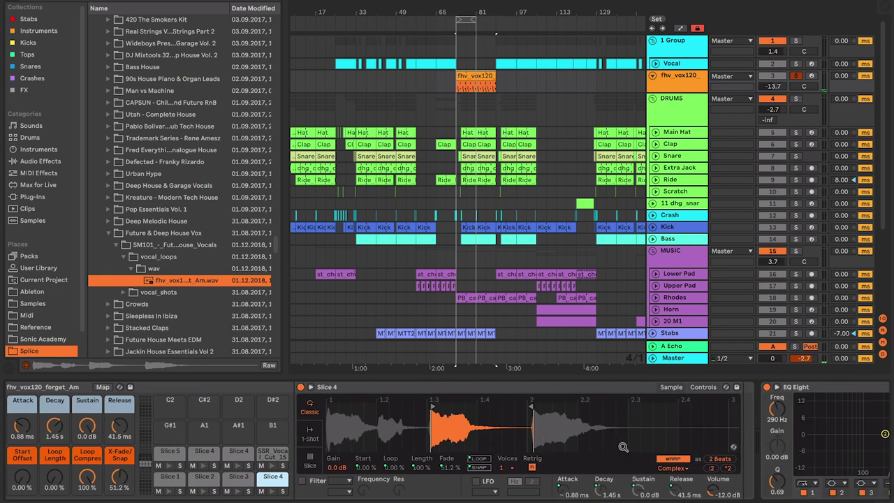
{"action": "scroll", "coordinate": [624, 447], "scroll_direction": "right", "scroll_amount": 4}
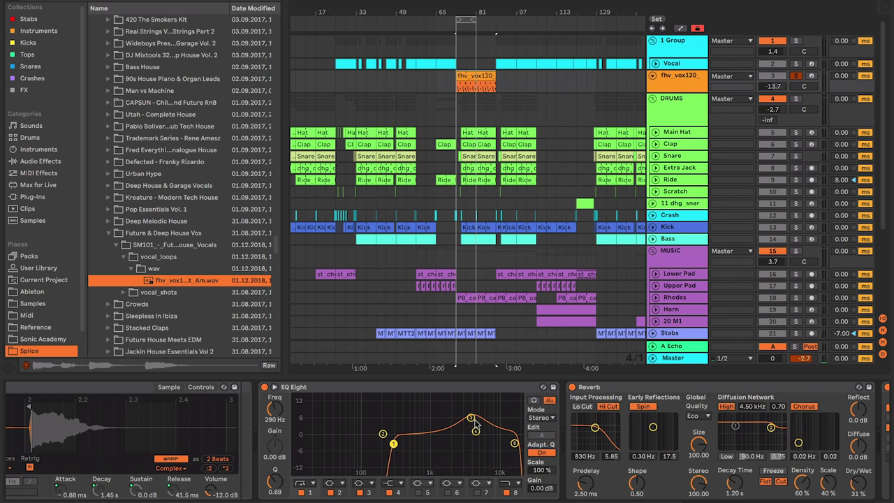
{"action": "scroll", "coordinate": [474, 419], "scroll_direction": "right", "scroll_amount": 3}
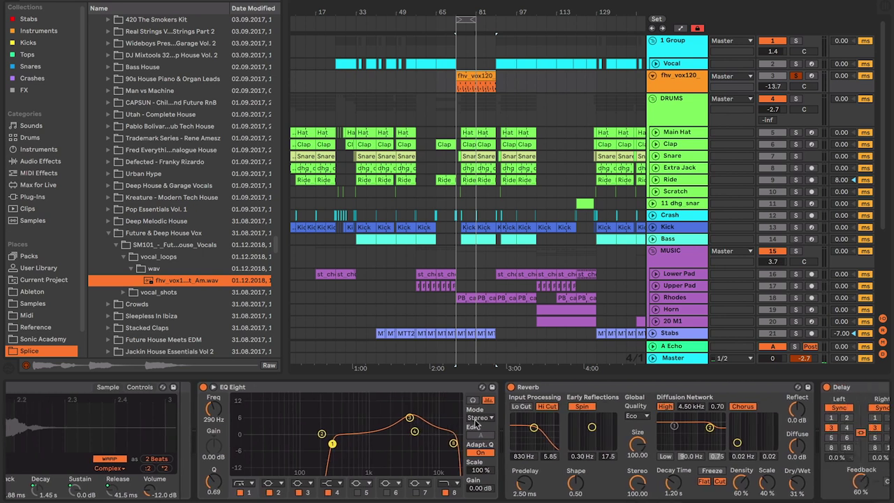
{"action": "scroll", "coordinate": [475, 422], "scroll_direction": "right", "scroll_amount": 9}
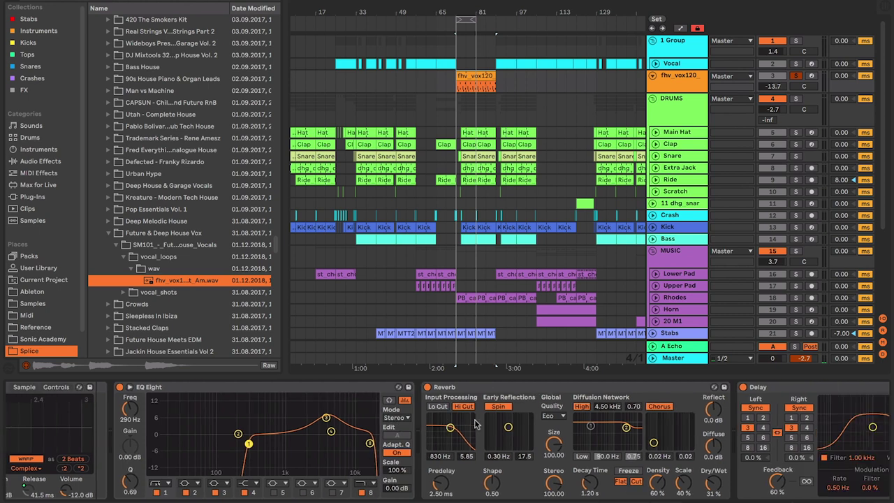
{"action": "scroll", "coordinate": [474, 424], "scroll_direction": "right", "scroll_amount": 6}
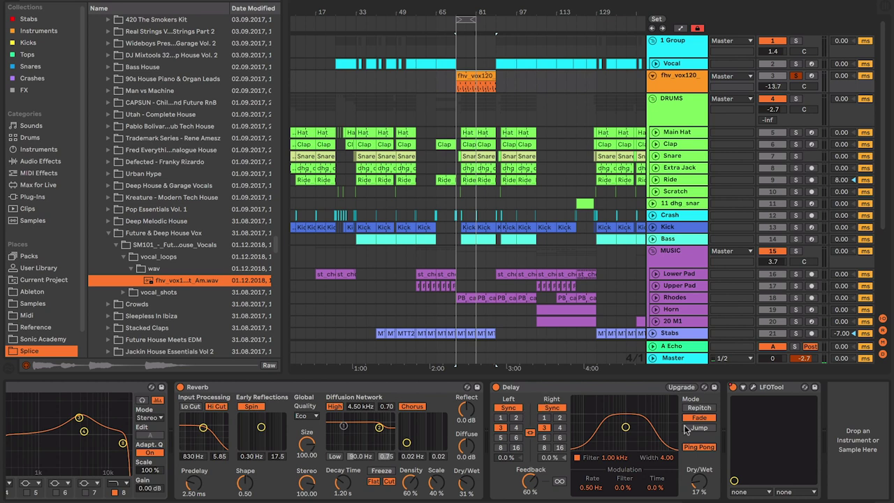
{"action": "left_click", "coordinate": [751, 387]}
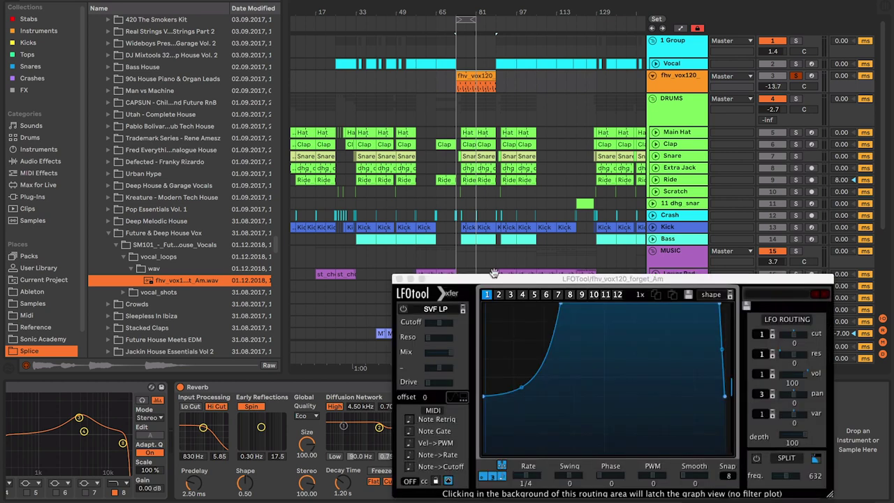
{"action": "left_click", "coordinate": [399, 279]}
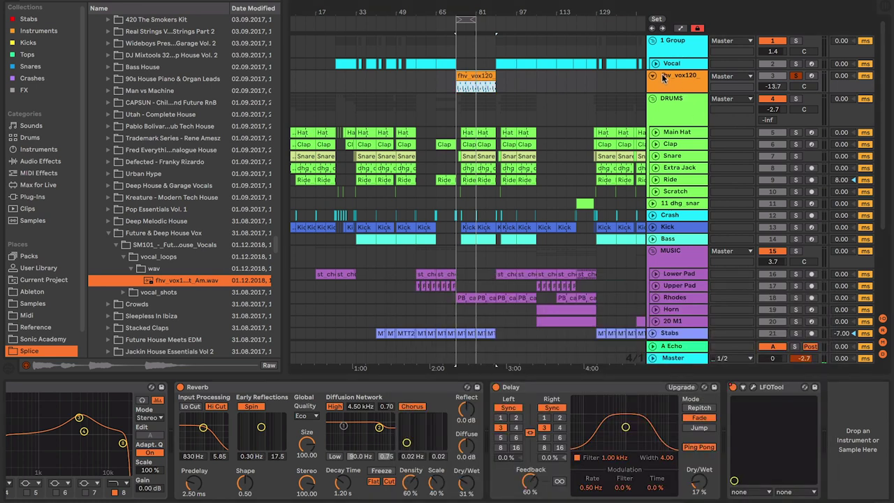
- Fold and unsolo the fhv_vox120 track, play the full mix leading into bar 73, and unfold the Scratch track there
{"action": "left_click", "coordinate": [652, 77]}
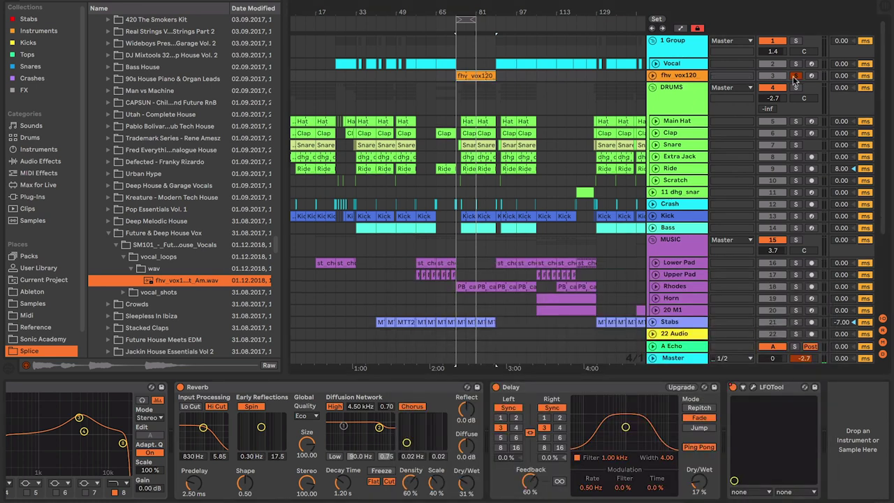
{"action": "left_click", "coordinate": [795, 75]}
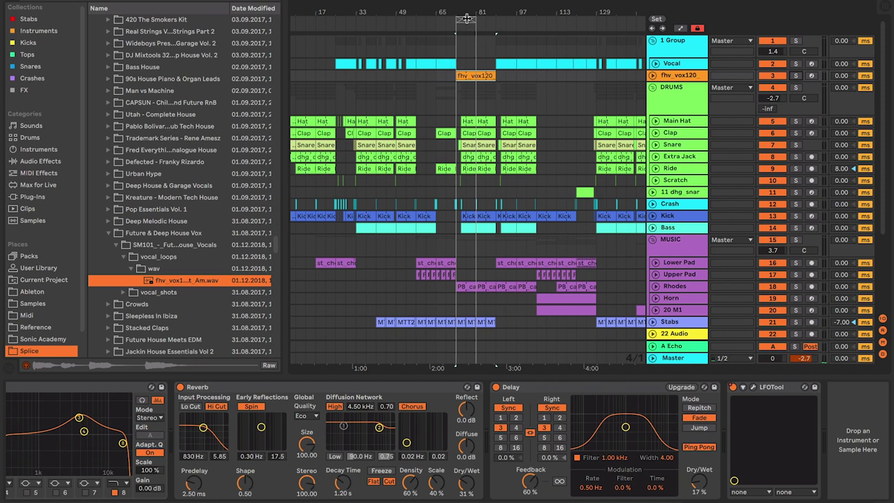
{"action": "left_click_drag", "start_coordinate": [467, 11], "coordinate": [463, 16]}
{"action": "left_click", "coordinate": [399, 23]}
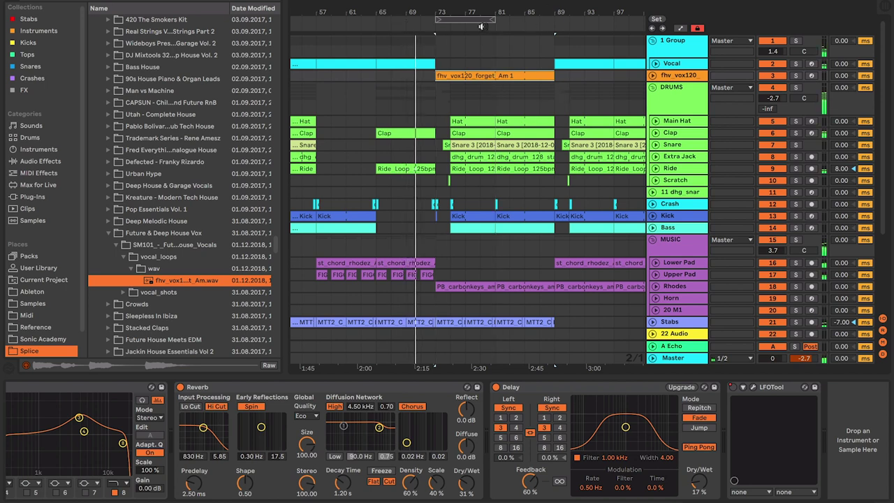
{"action": "left_click_drag", "start_coordinate": [483, 12], "coordinate": [488, 3]}
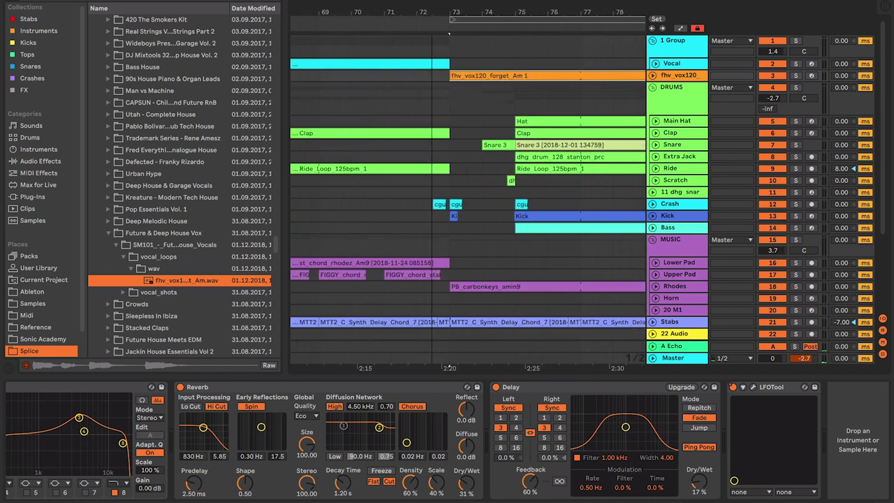
{"action": "left_click", "coordinate": [656, 181]}
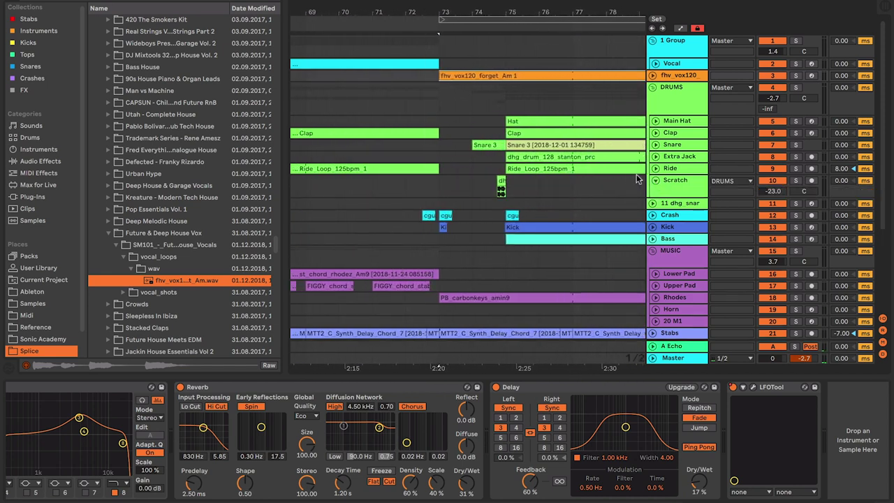
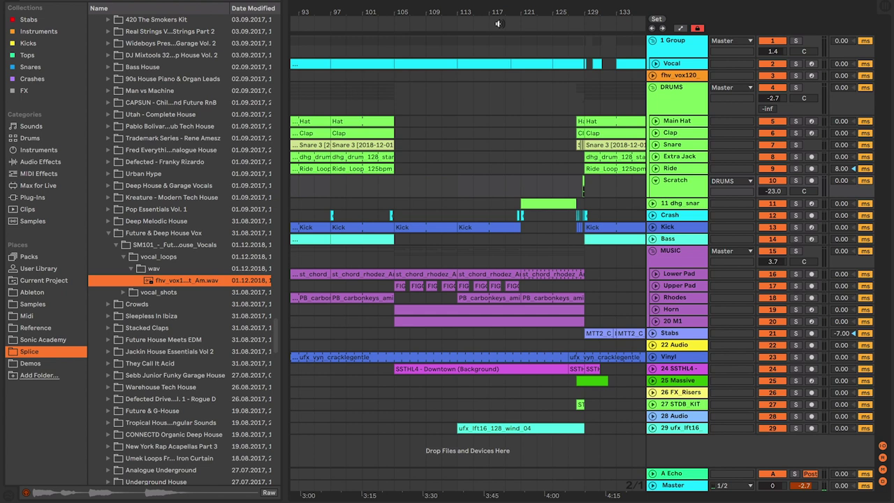
- Play the breakdown from about bar 117 with the Vocal track unfolded and the browser hidden
{"action": "left_click", "coordinate": [498, 24]}
{"action": "left_click", "coordinate": [656, 64]}
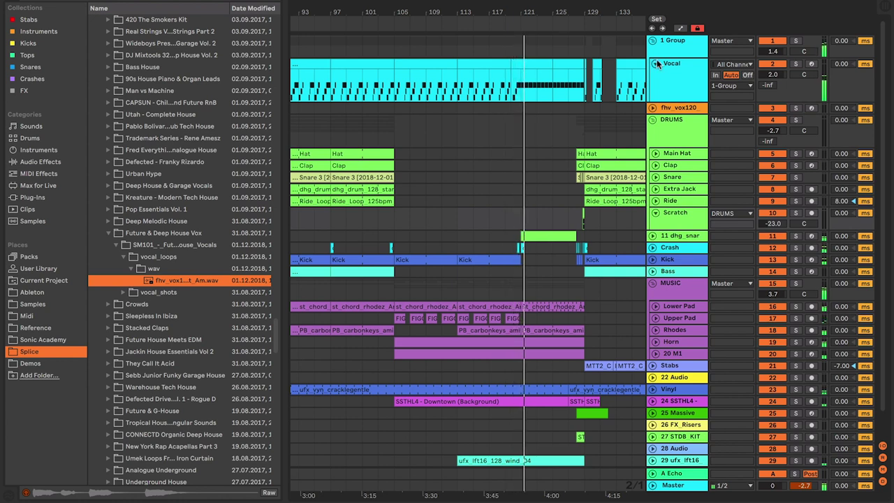
{"action": "left_click_drag", "start_coordinate": [566, 11], "coordinate": [418, 12]}
{"action": "key", "text": "ctrl+alt+b"}
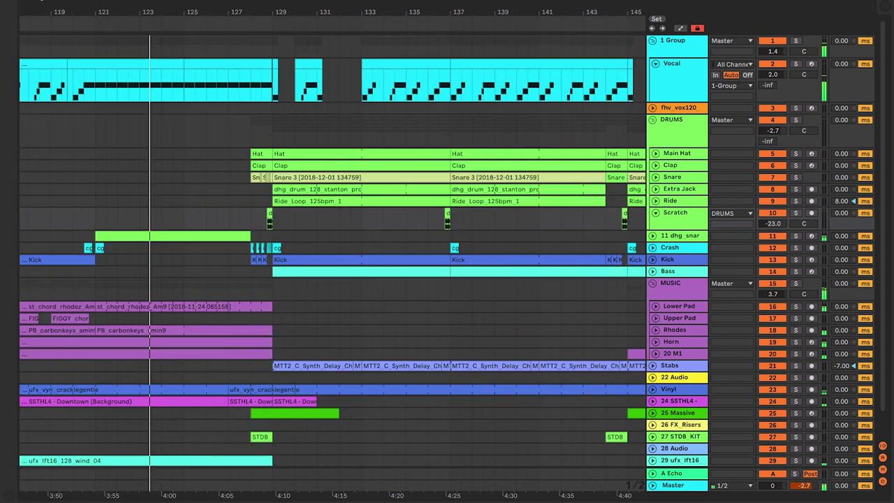
{"action": "scroll", "coordinate": [368, 9], "scroll_direction": "left", "scroll_amount": 10}
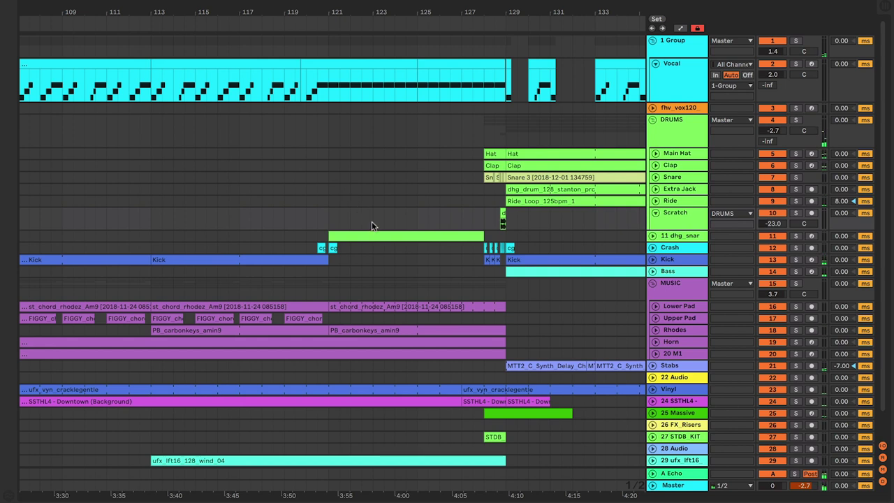
- Unfold the 11 dhg snar track and open its clip at bar 121 to examine its notes and velocities up close
{"action": "left_click", "coordinate": [651, 237]}
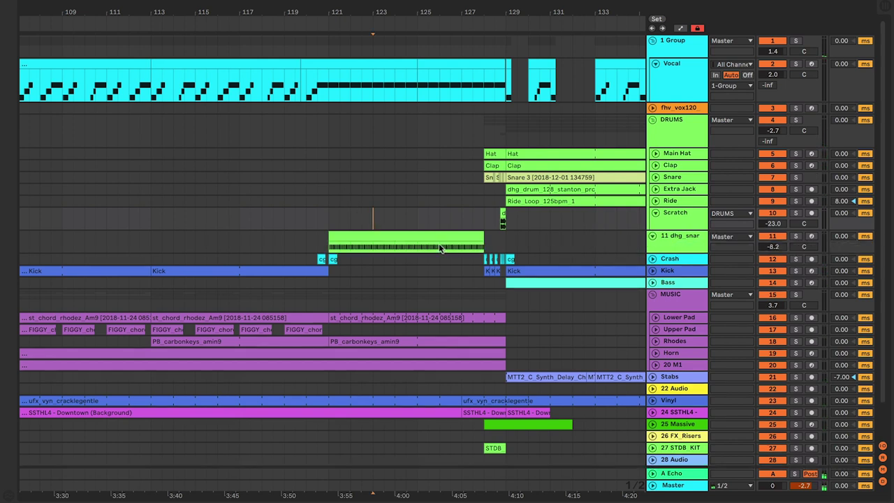
{"action": "double_click", "coordinate": [452, 237]}
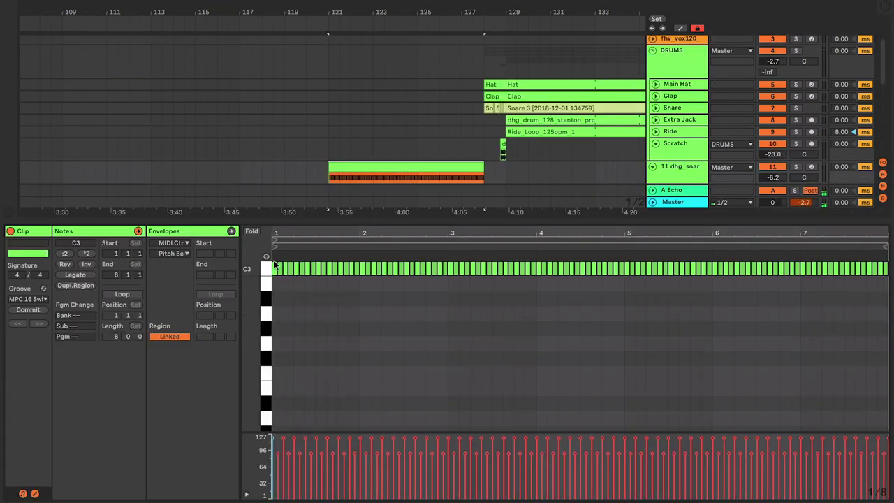
{"action": "left_click_drag", "start_coordinate": [277, 236], "coordinate": [277, 300]}
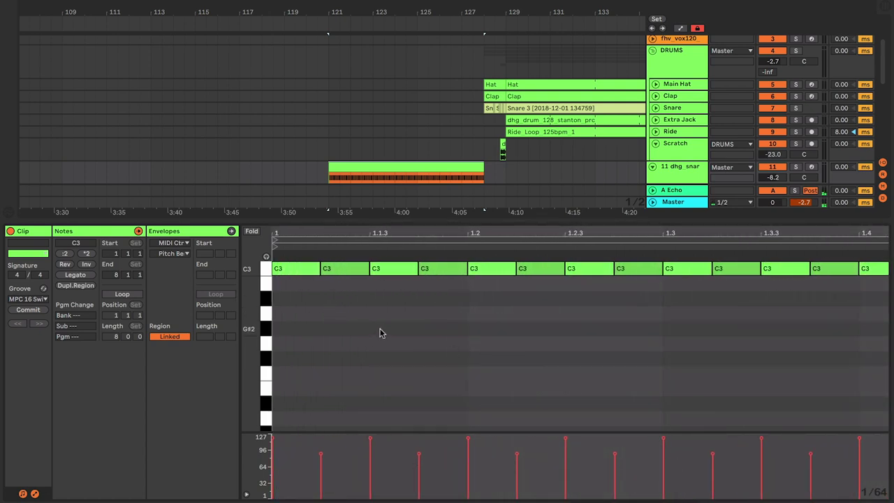
- Check the groove choices for the 11 dhg snar clip and close the clip's detail view
{"action": "left_click", "coordinate": [46, 299]}
{"action": "left_click", "coordinate": [46, 299]}
{"action": "key", "text": "ctrl+alt+l"}
- Show the automation lanes, enlarge the 11 dhg snar track and bring up its device chain
{"action": "left_click", "coordinate": [690, 208]}
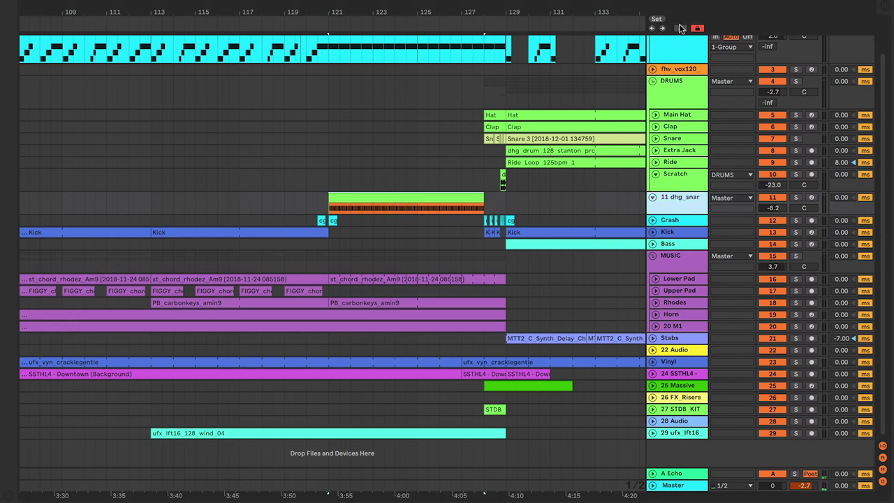
{"action": "left_click", "coordinate": [680, 28]}
{"action": "left_click_drag", "start_coordinate": [672, 211], "coordinate": [675, 242]}
{"action": "key", "text": "ctrl+alt+l"}
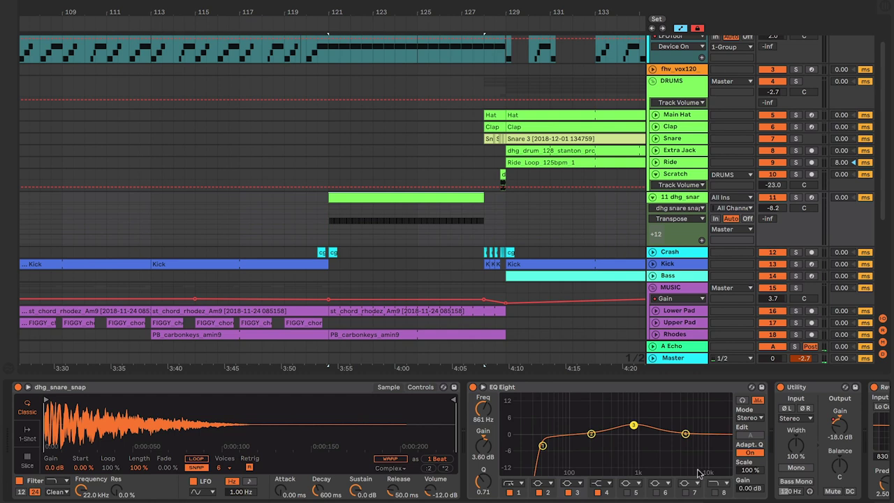
- Show the Utility Gain automation on 11 dhg snar and play the snare build from bar 121
{"action": "scroll", "coordinate": [684, 446], "scroll_direction": "right", "scroll_amount": 3}
{"action": "right_click", "coordinate": [541, 432]}
{"action": "left_click", "coordinate": [561, 435]}
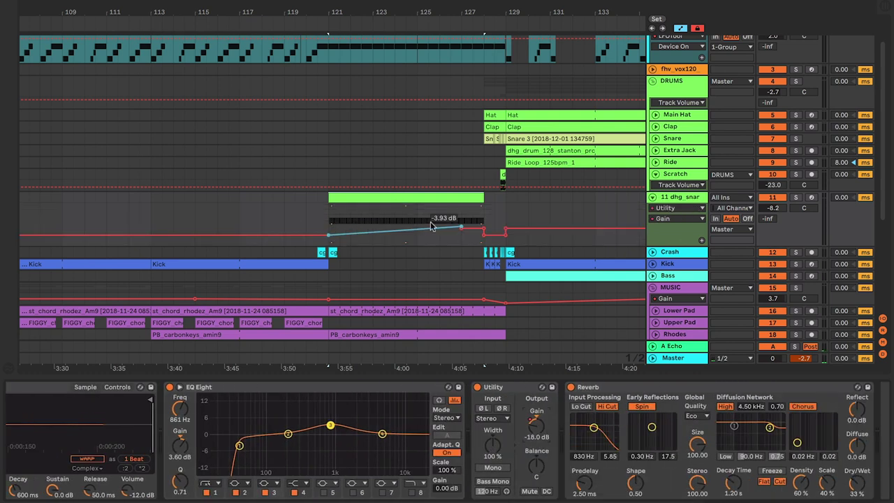
{"action": "key", "text": "space"}
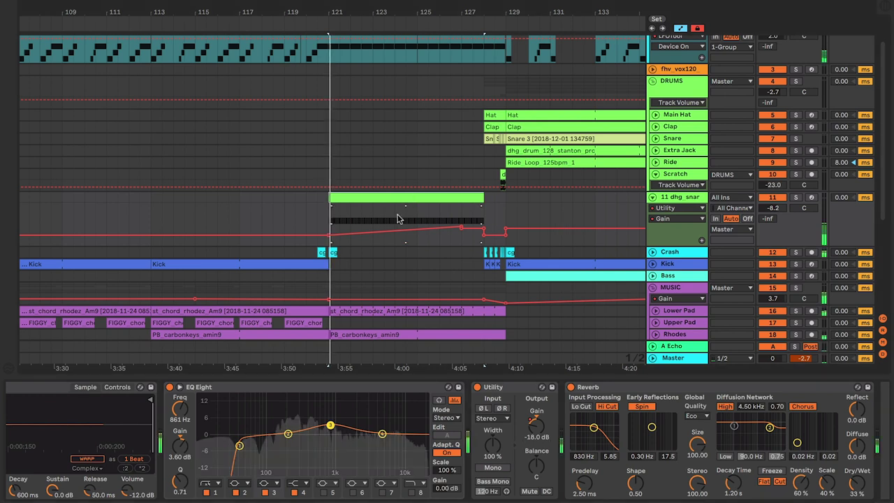
{"action": "left_click", "coordinate": [419, 220]}
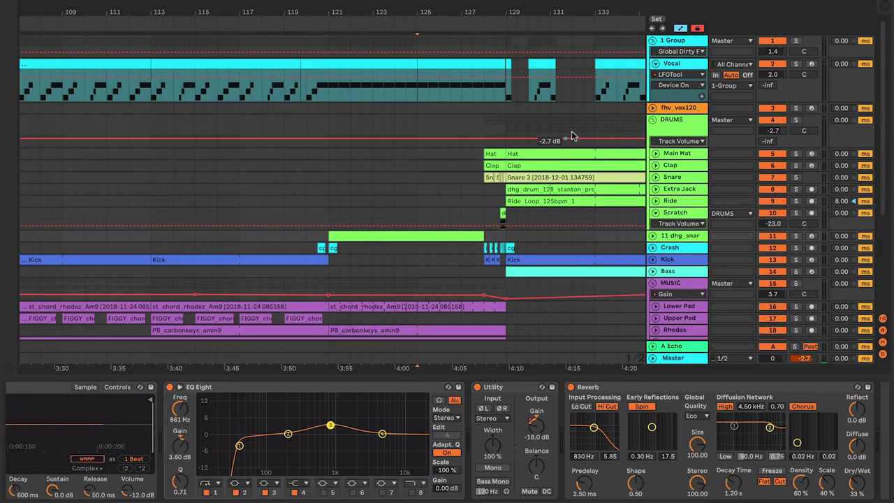
- Enlarge and solo the Vocal track, and play it from the start of the repeated notes after bar 120
{"action": "left_click_drag", "start_coordinate": [665, 100], "coordinate": [670, 132]}
{"action": "left_click_drag", "start_coordinate": [411, 14], "coordinate": [417, 30]}
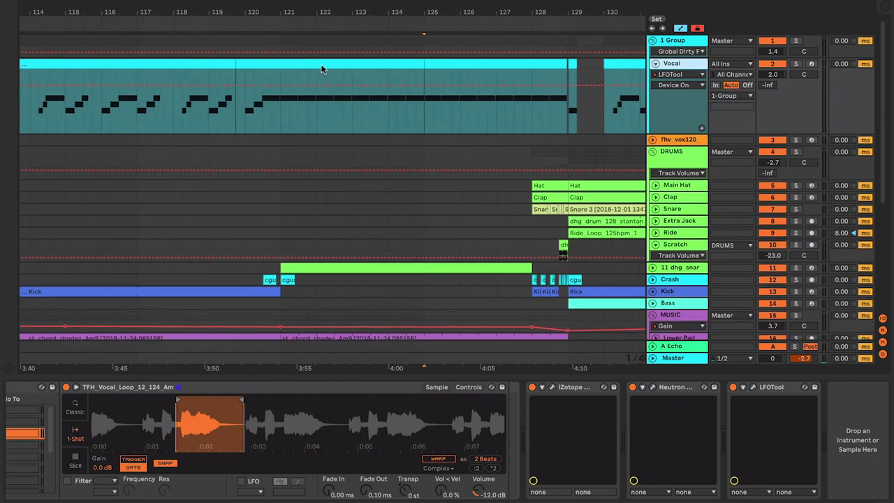
{"action": "left_click", "coordinate": [264, 116]}
{"action": "left_click", "coordinate": [797, 64]}
{"action": "key", "text": "space"}
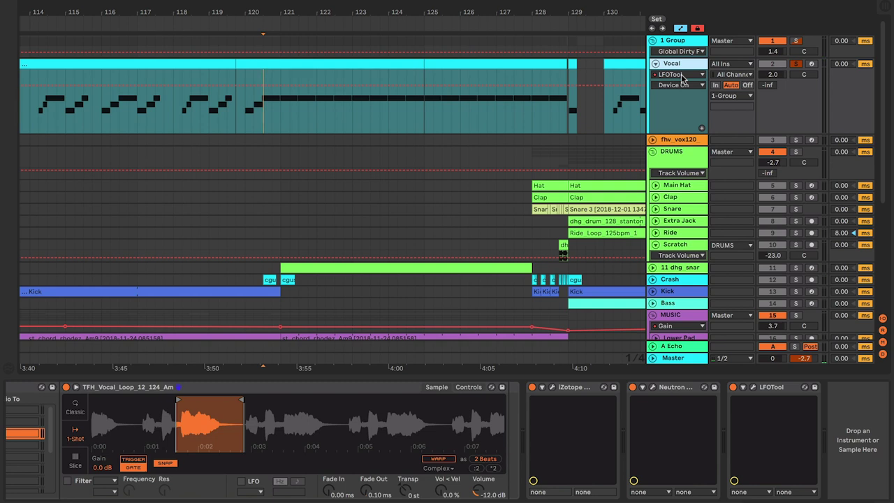
- Examine which devices carry automation on the Vocal track and on its parent 1 Group
{"action": "left_click", "coordinate": [682, 76]}
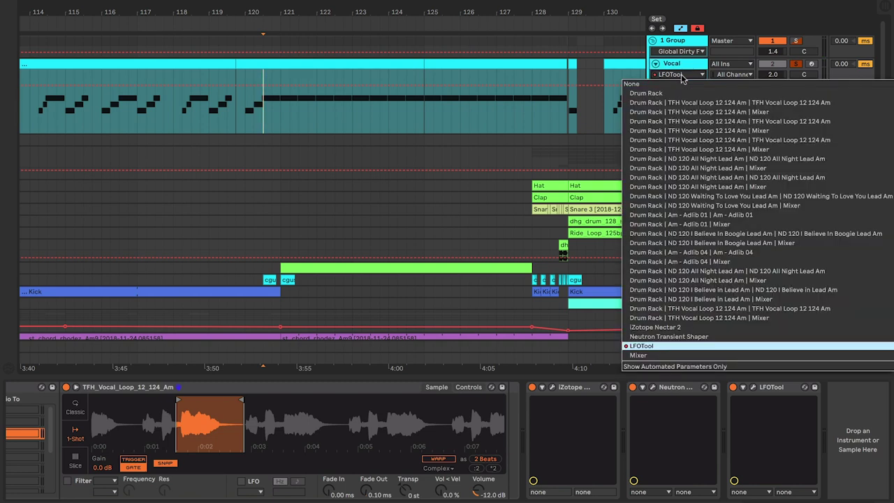
{"action": "left_click", "coordinate": [685, 65]}
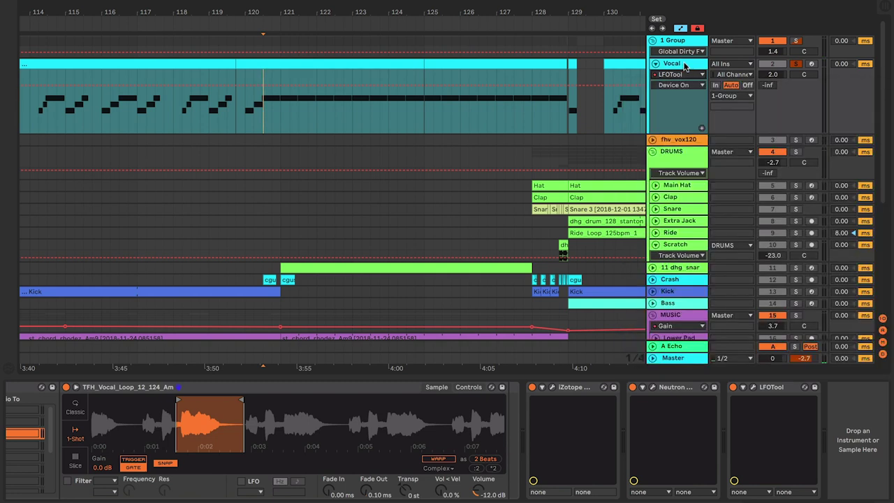
{"action": "left_click", "coordinate": [684, 42]}
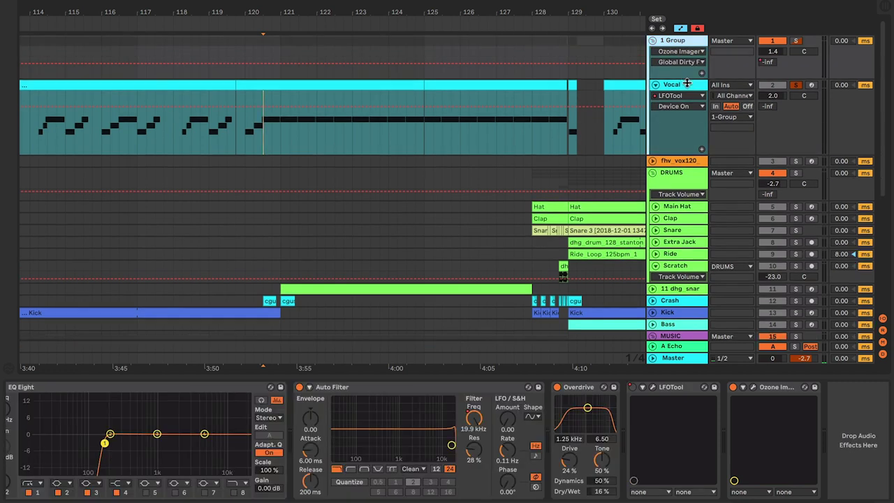
{"action": "left_click", "coordinate": [682, 51]}
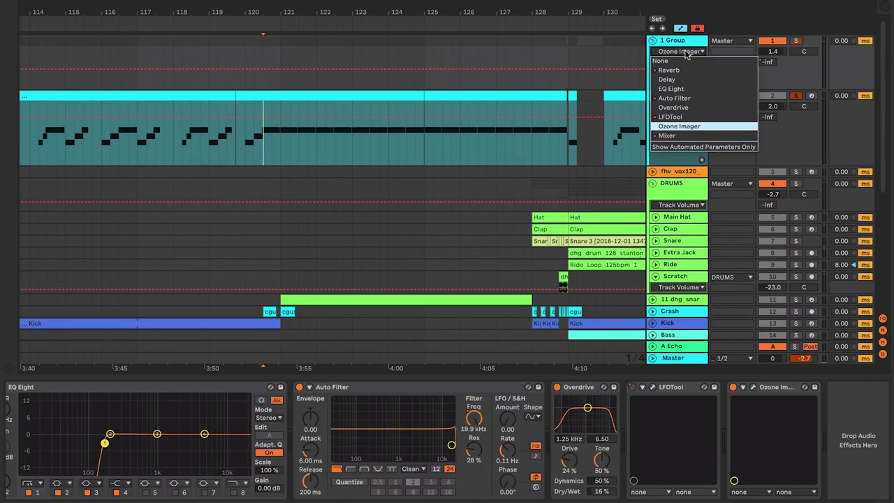
{"action": "left_click", "coordinate": [686, 40]}
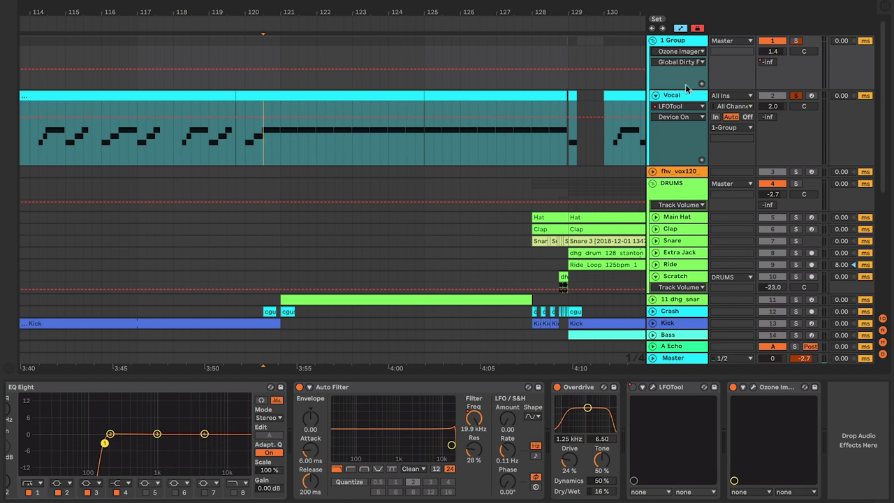
{"action": "left_click", "coordinate": [687, 97]}
{"action": "left_click", "coordinate": [686, 107]}
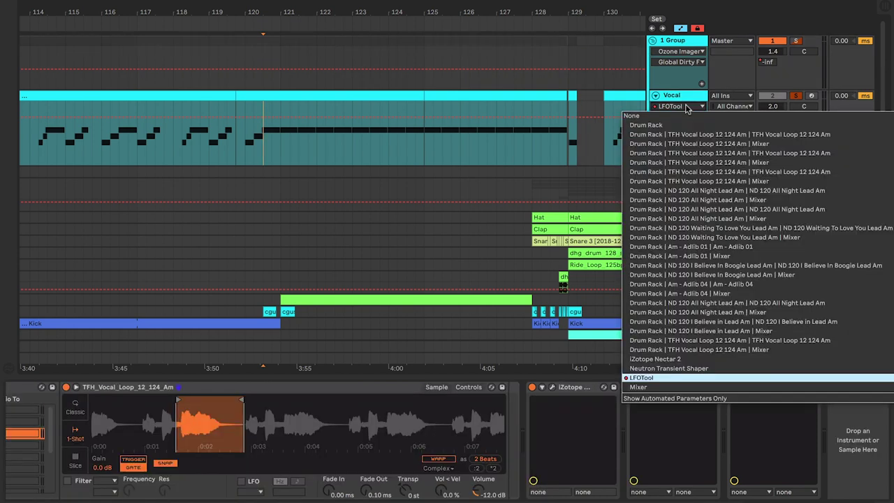
{"action": "left_click", "coordinate": [687, 101]}
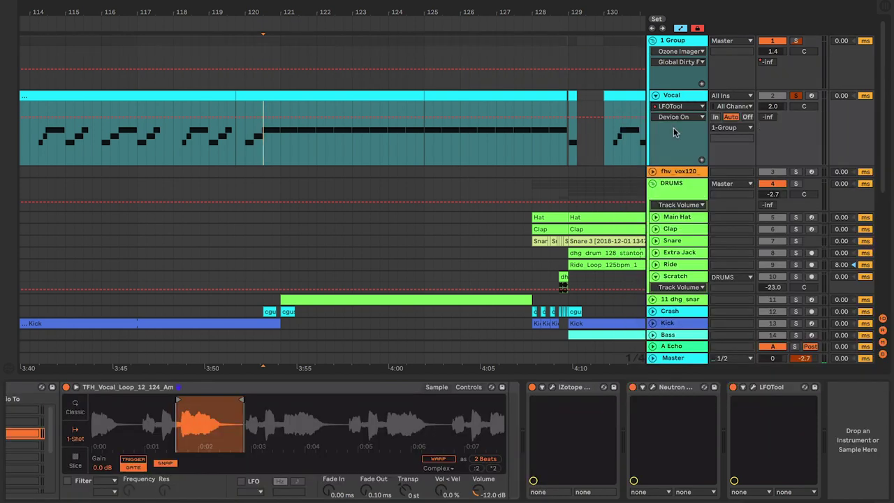
- Display the Vocal track's LFOTool >vol automation and focus on the ramp between bars 124 and 129
{"action": "left_click_drag", "start_coordinate": [620, 12], "coordinate": [621, 3]}
{"action": "left_click", "coordinate": [673, 117]}
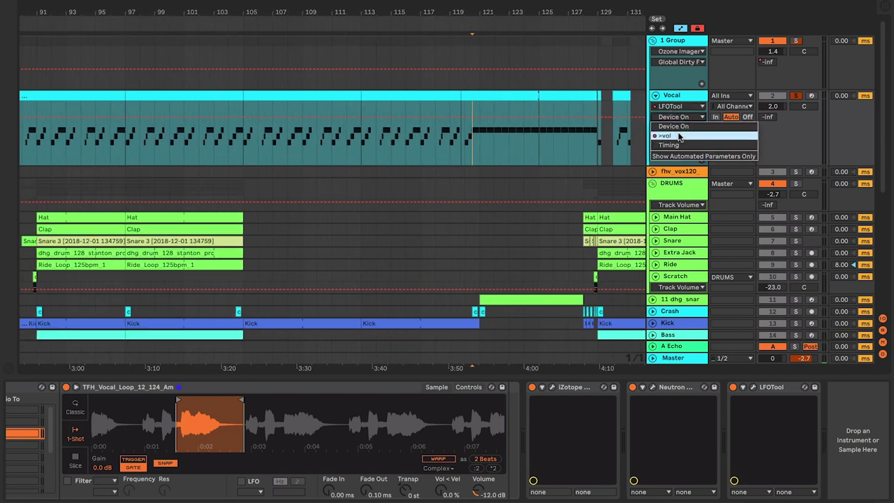
{"action": "left_click", "coordinate": [679, 136]}
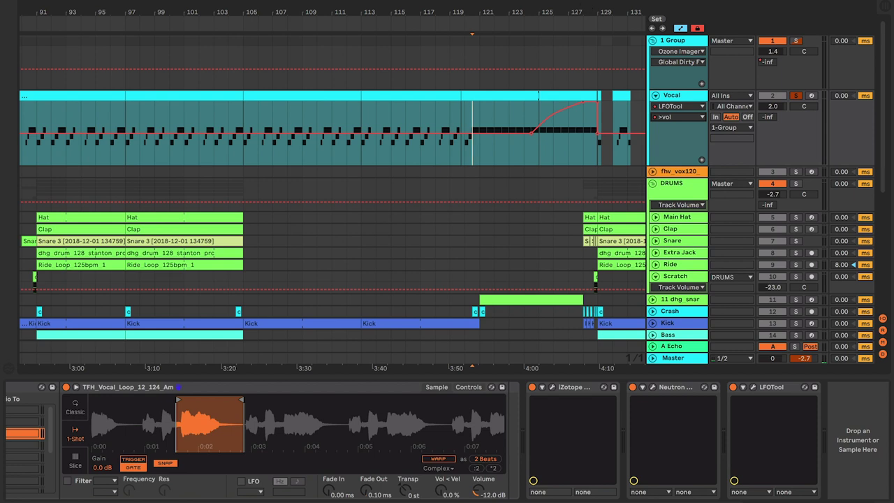
{"action": "key", "text": "z"}
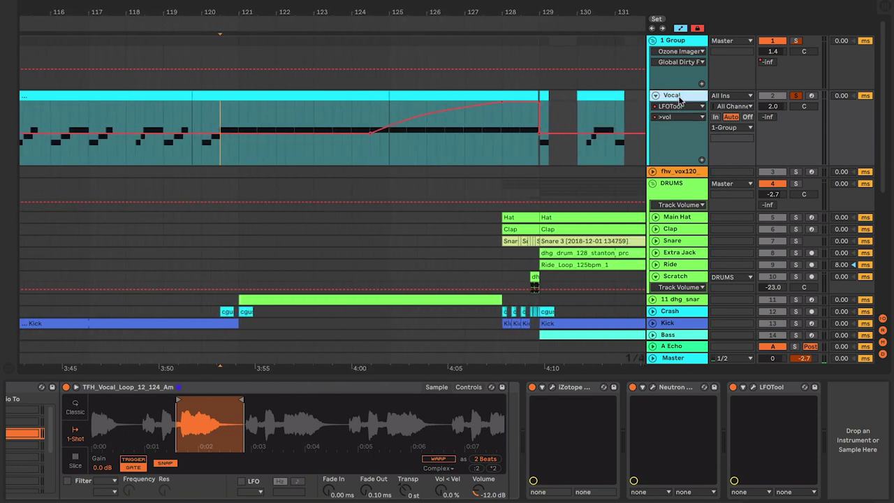
- Play the Vocal from the start of the ramp after bar 124, and open LFOTool's window beneath the automation lane
{"action": "left_click", "coordinate": [355, 108]}
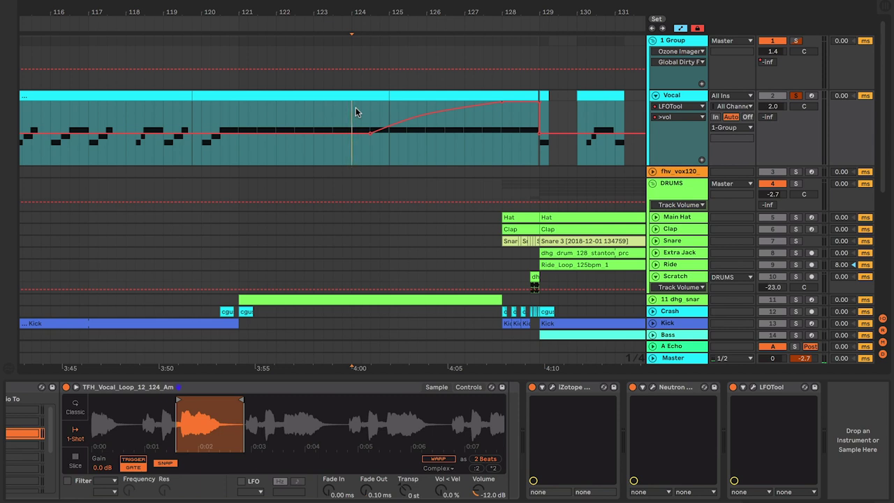
{"action": "left_click", "coordinate": [371, 119]}
{"action": "key", "text": "space"}
{"action": "key", "text": "space"}
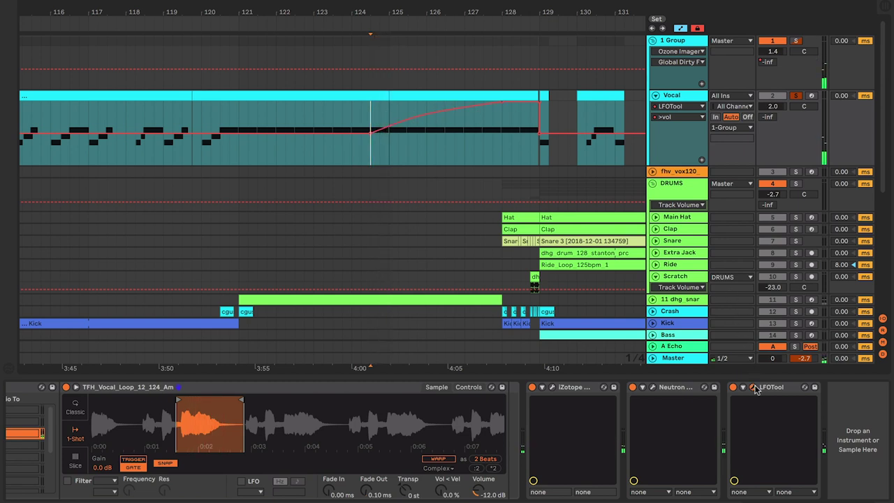
{"action": "left_click", "coordinate": [753, 386]}
{"action": "left_click_drag", "start_coordinate": [738, 305], "coordinate": [404, 254]}
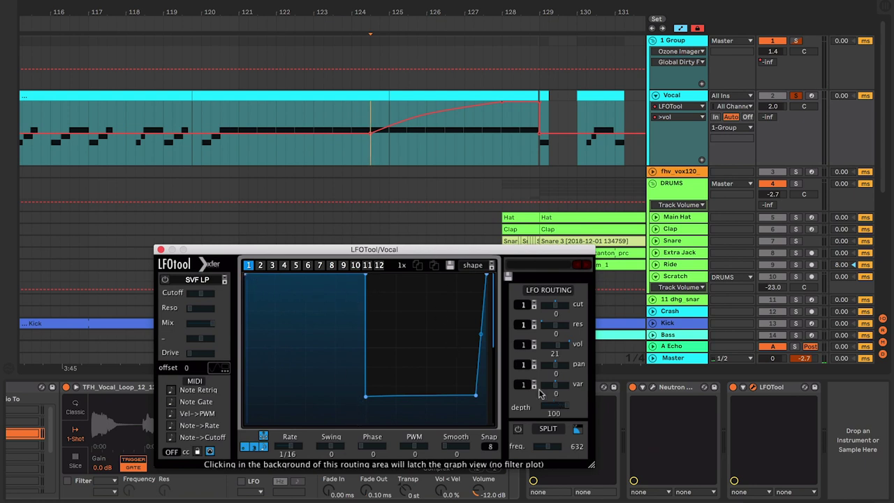
- Play the Vocal from just before the ramp to watch LFOTool's vol routing follow the automation
{"action": "left_click_drag", "start_coordinate": [369, 163], "coordinate": [363, 157]}
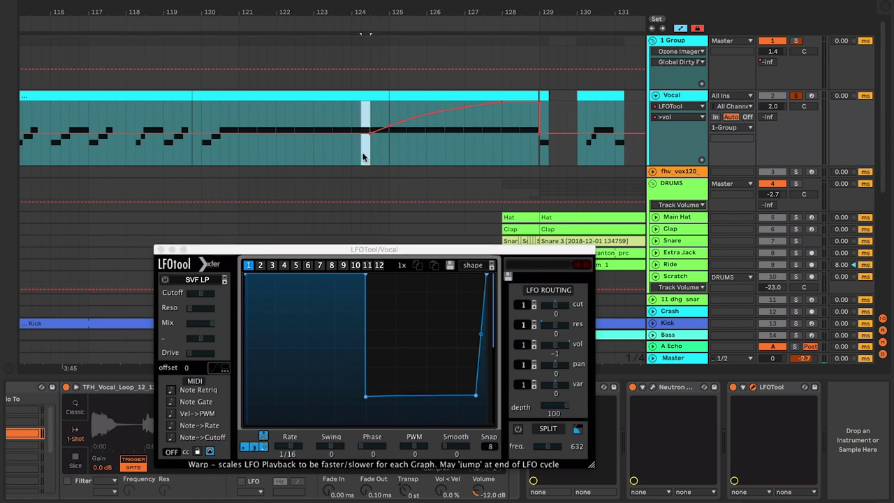
{"action": "left_click", "coordinate": [364, 157]}
{"action": "key", "text": "space"}
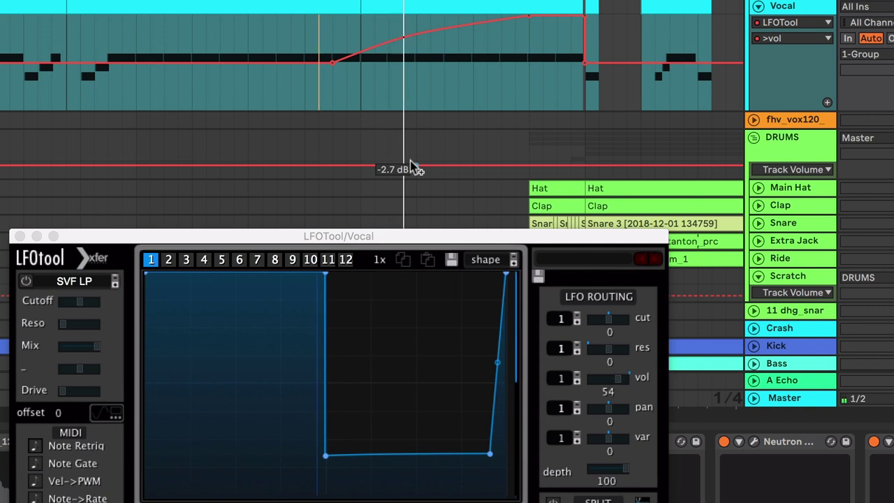
- Raise LFOTool's vol routing to 100 by hand, and sweep it up again to 82 while playing from the ramp's start
{"action": "left_click_drag", "start_coordinate": [609, 378], "coordinate": [628, 391]}
{"action": "key", "text": "space"}
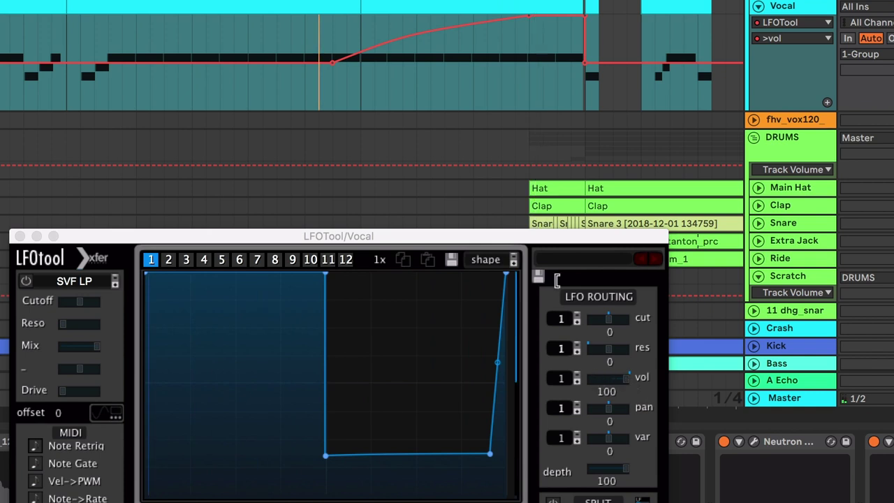
{"action": "left_click", "coordinate": [354, 93]}
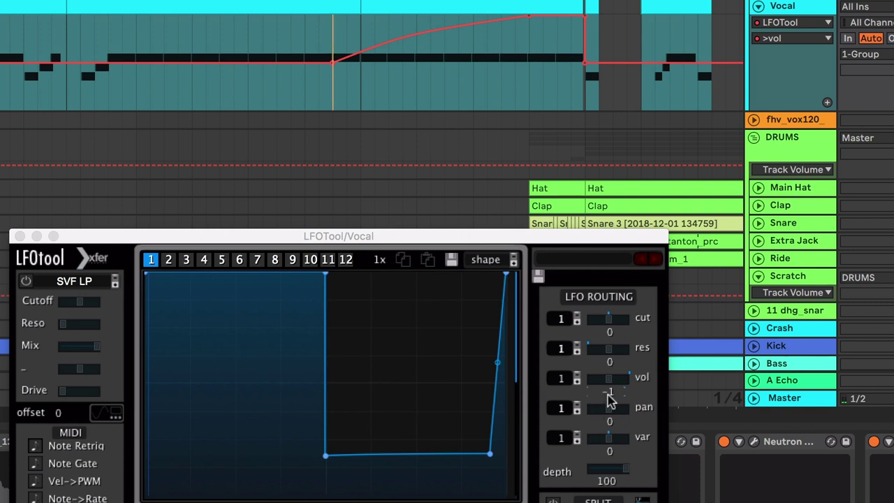
{"action": "left_click_drag", "start_coordinate": [608, 392], "coordinate": [632, 389]}
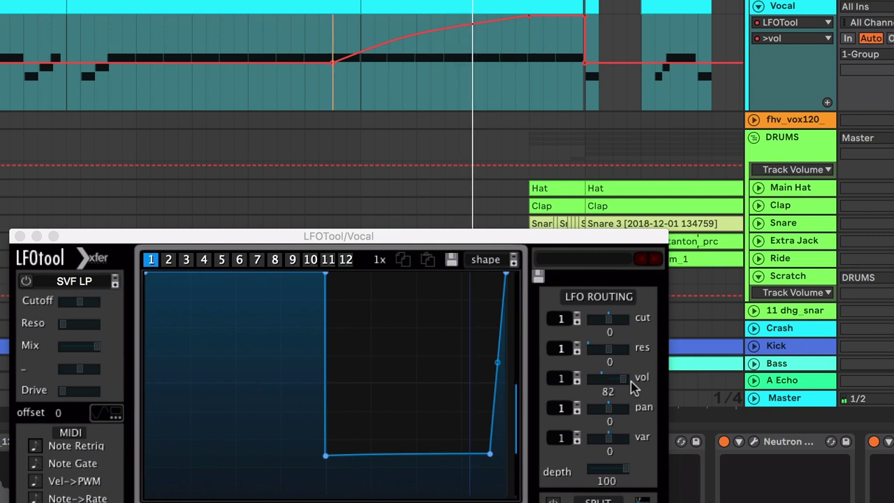